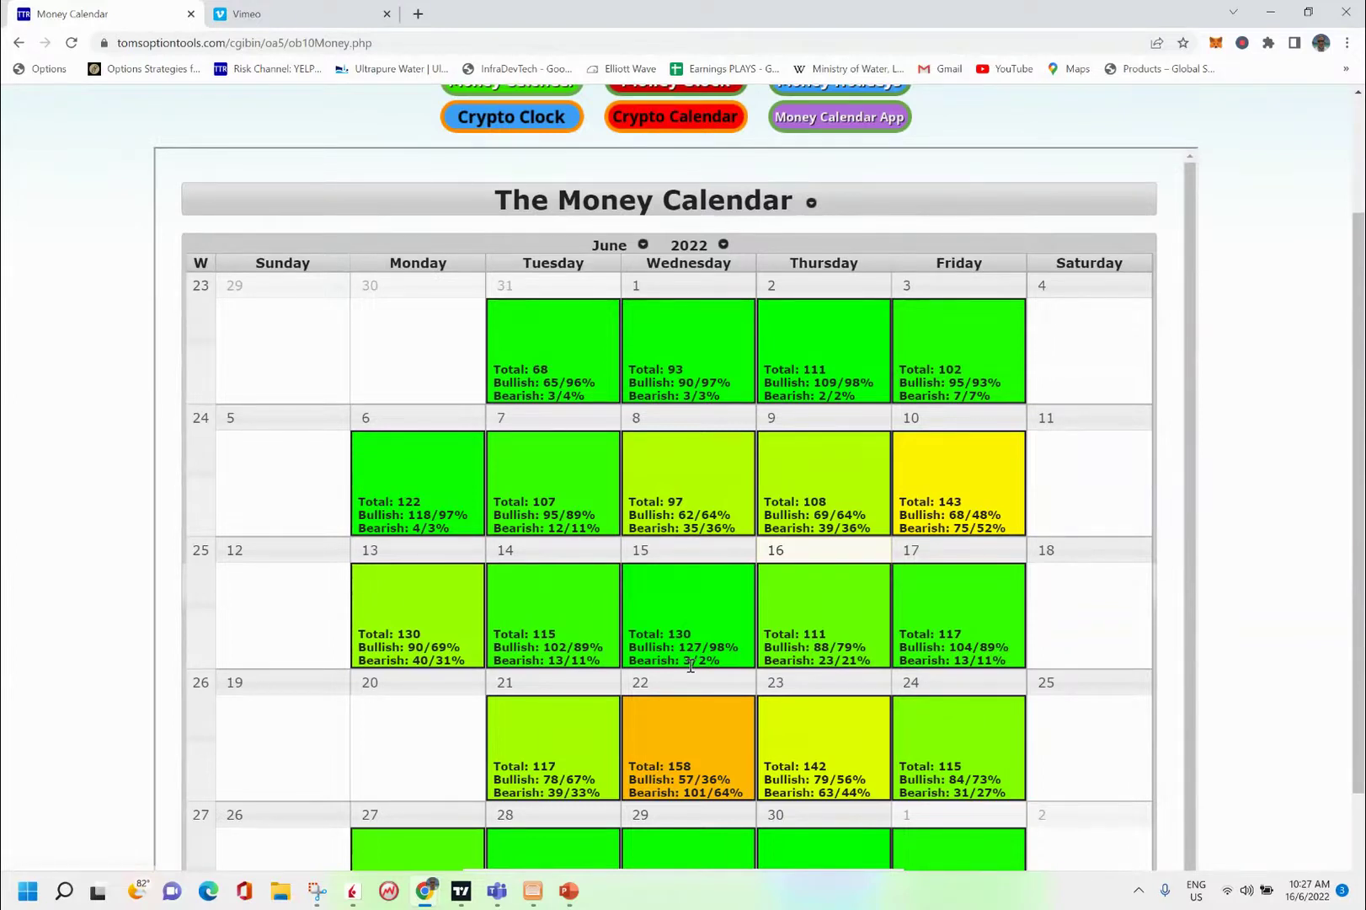
- Open the June 15 trade list, view the NFLX trade details, then return to the June calendar
{"action": "left_click", "coordinate": [666, 610]}
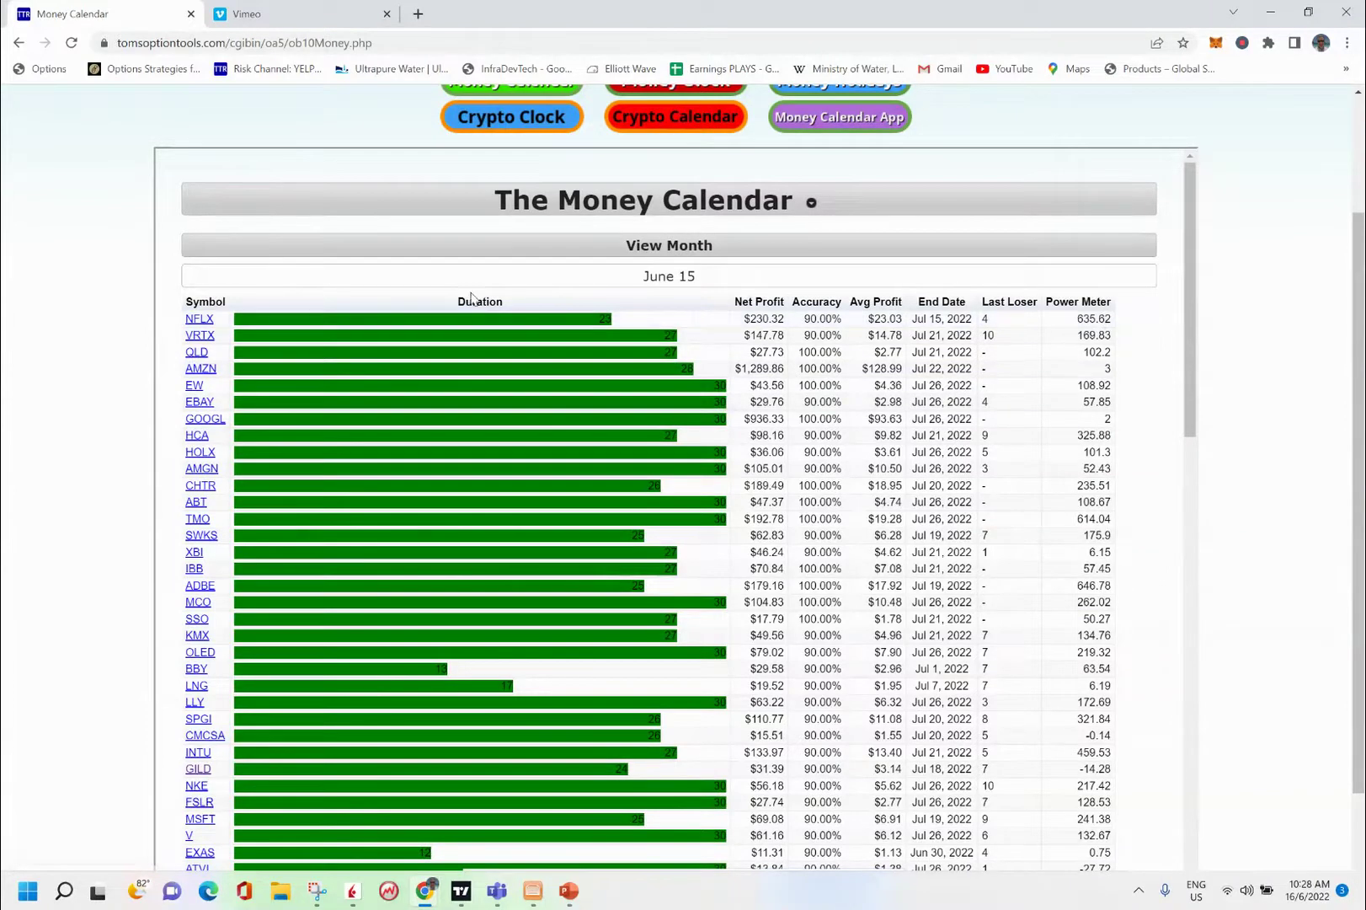
{"action": "left_click", "coordinate": [192, 320]}
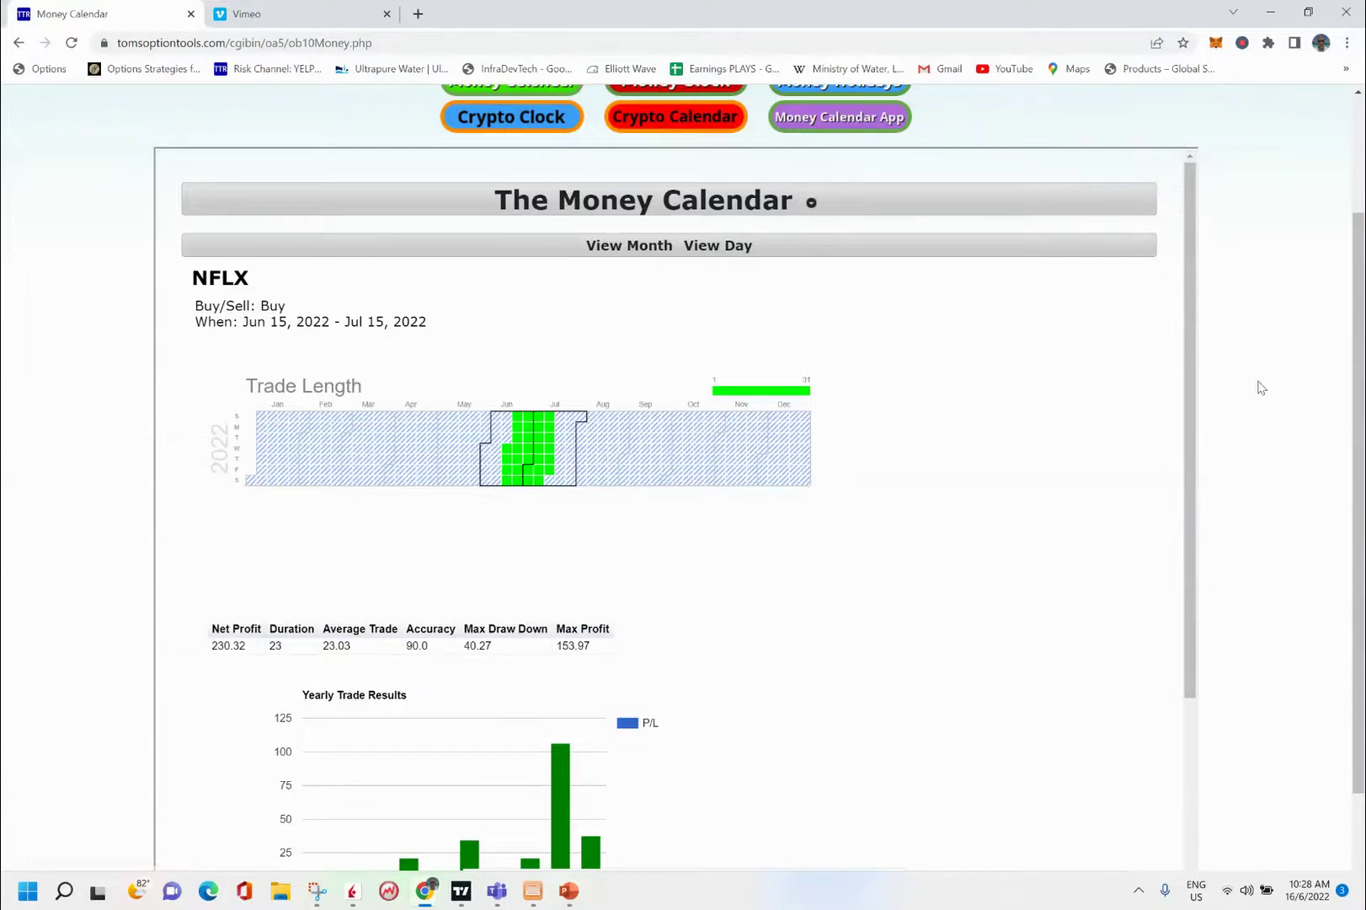
{"action": "left_click_drag", "start_coordinate": [1192, 362], "coordinate": [1189, 458]}
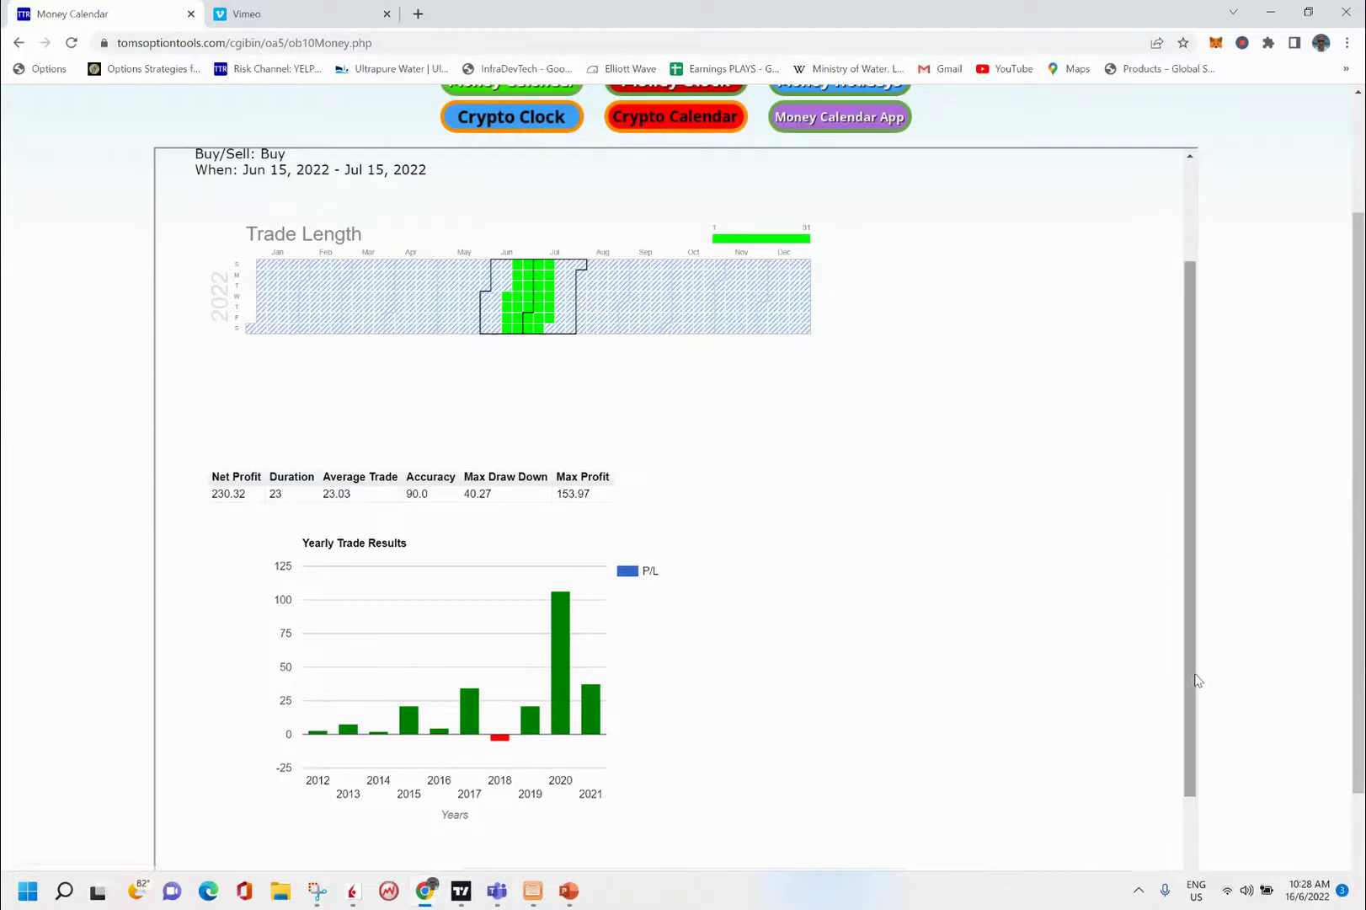
{"action": "left_click_drag", "start_coordinate": [1194, 680], "coordinate": [1190, 378]}
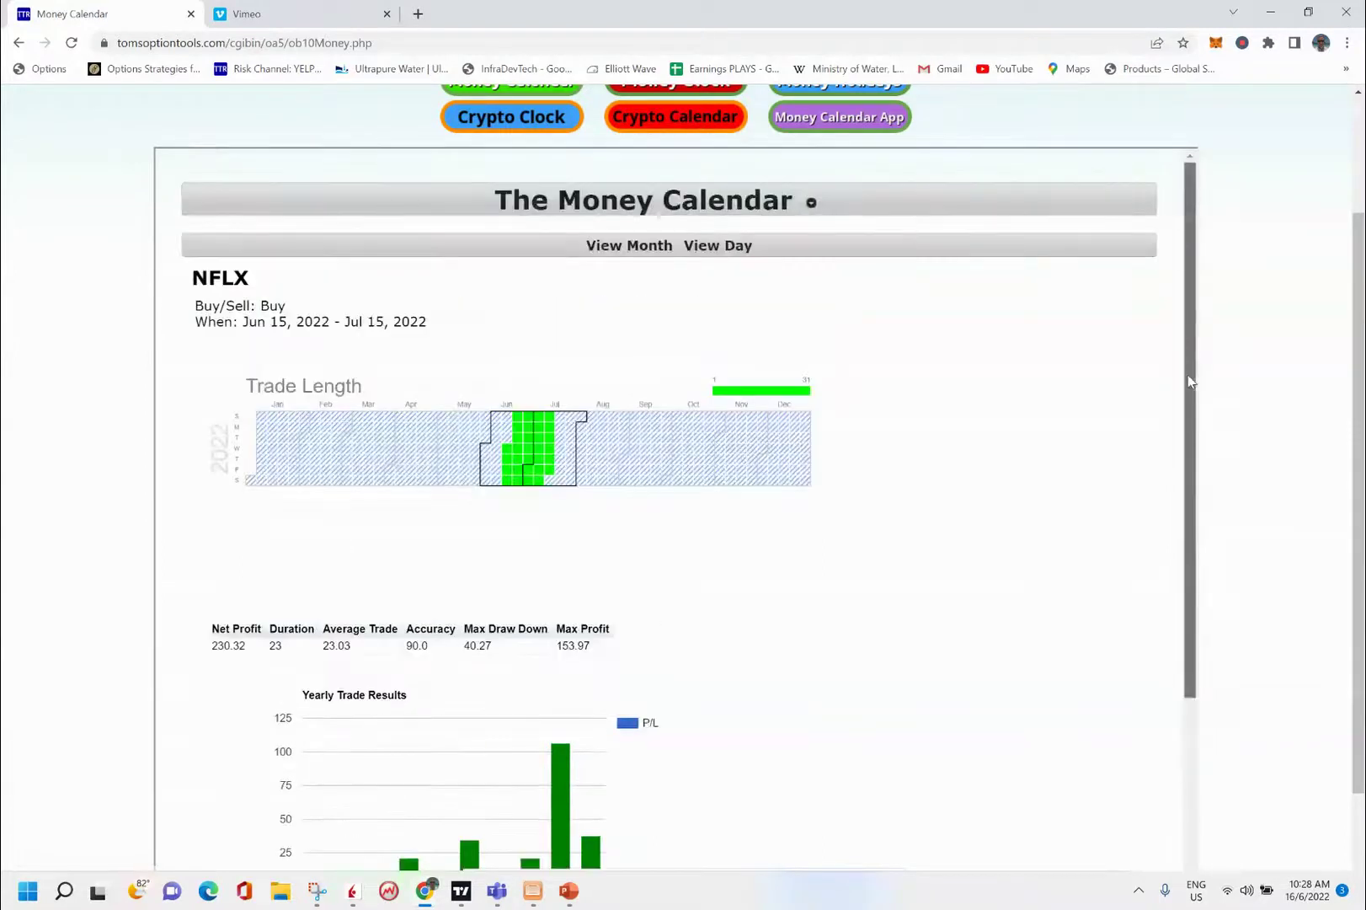
{"action": "left_click", "coordinate": [713, 247]}
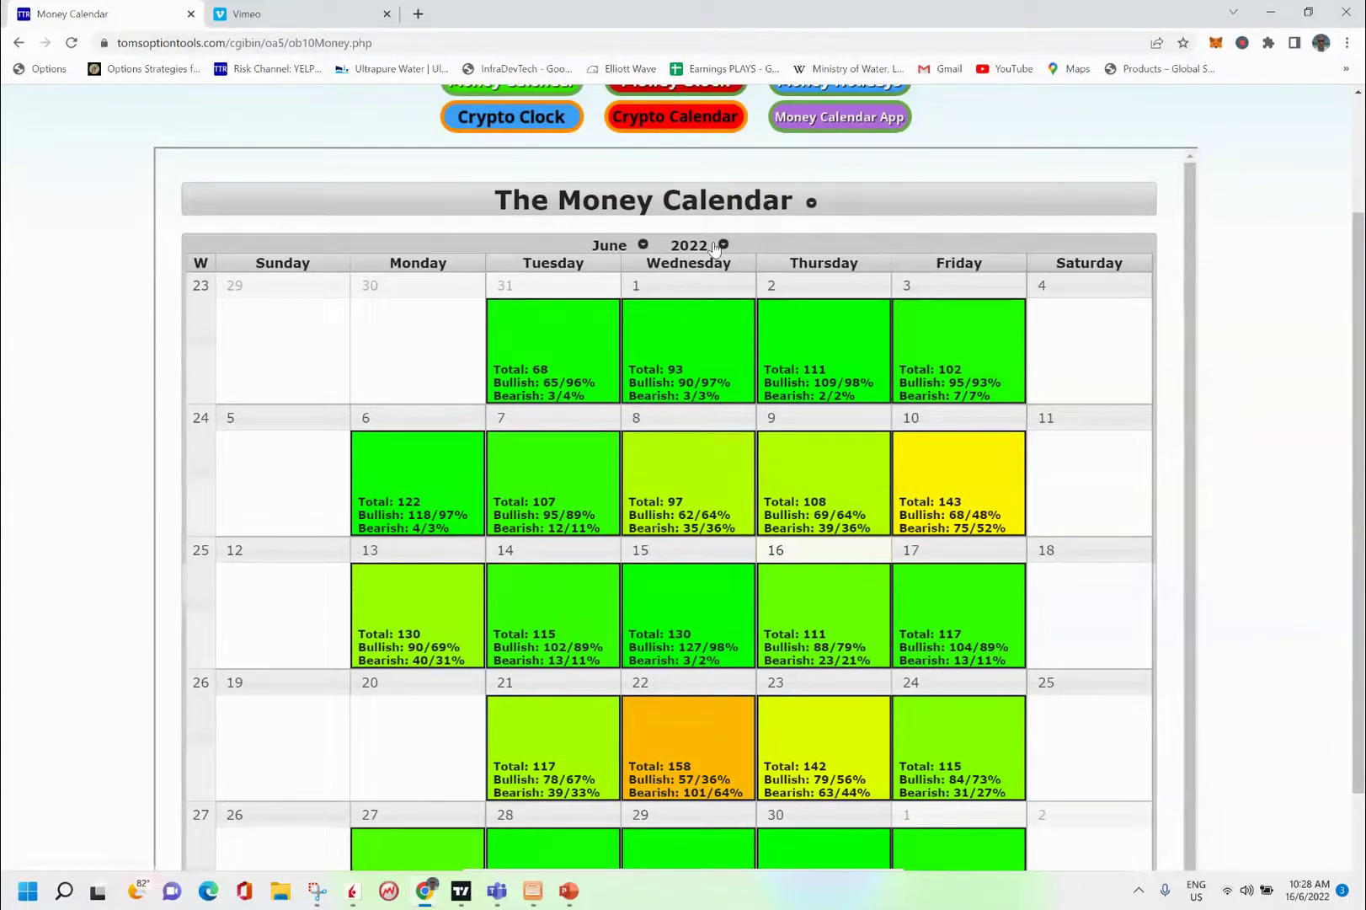
- Reopen June 15, sort by Symbol, and open GILD's trade down to its Yearly Trade Results chart
{"action": "left_click", "coordinate": [701, 608]}
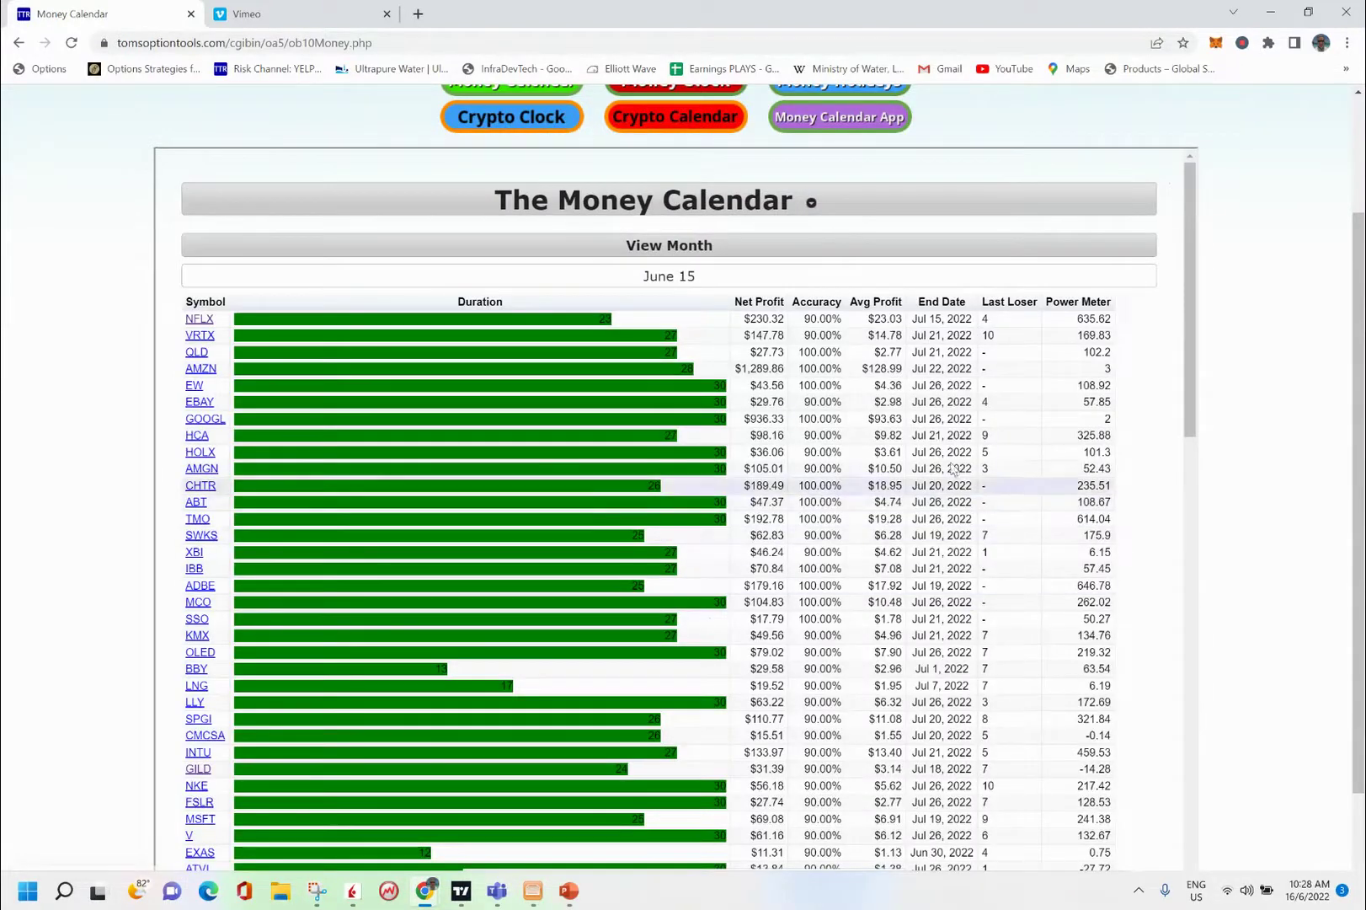
{"action": "left_click", "coordinate": [204, 302]}
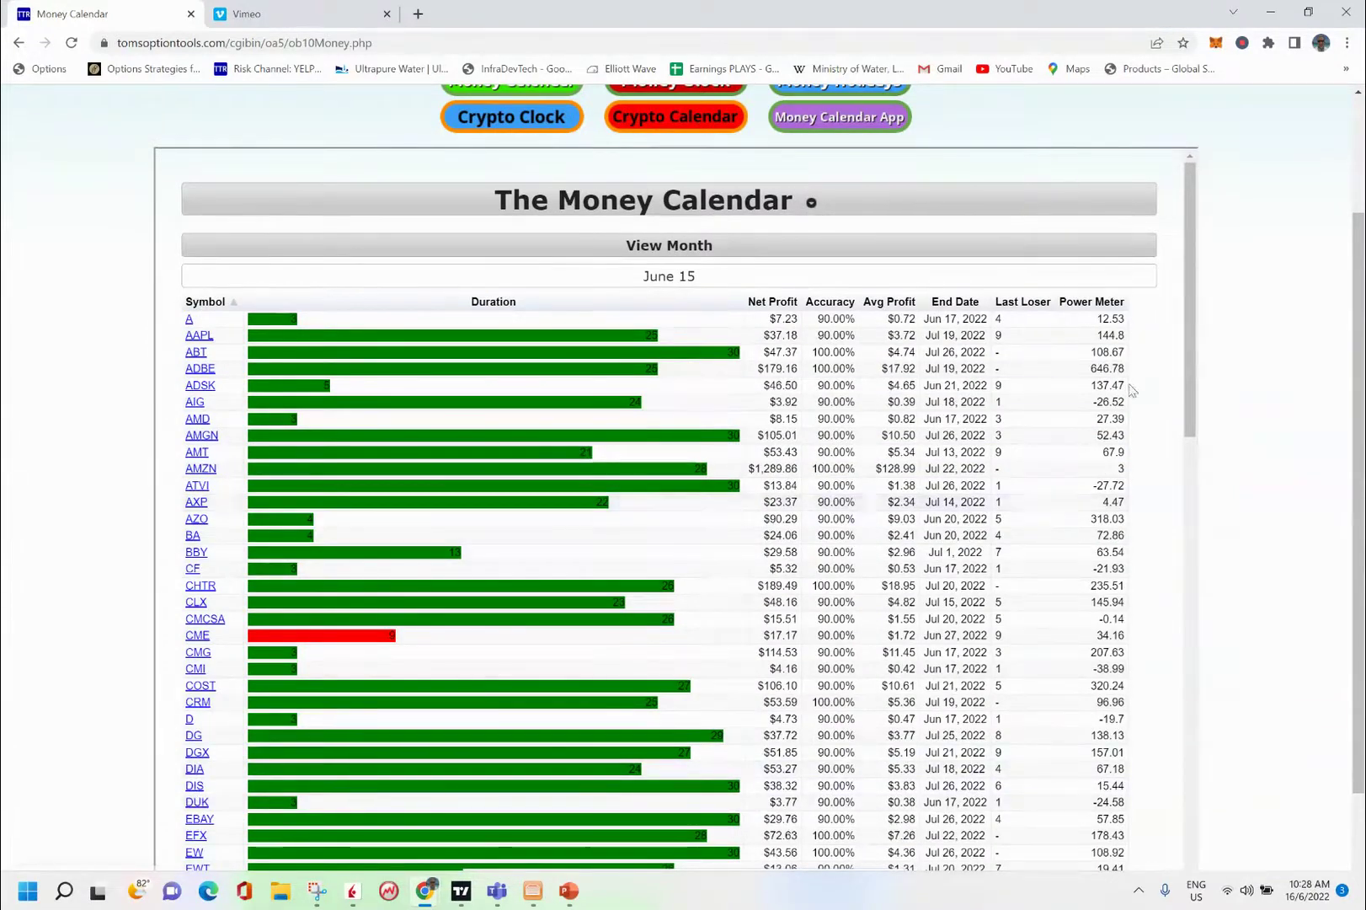
{"action": "scroll", "coordinate": [1192, 383], "scroll_direction": "down", "scroll_amount": 3}
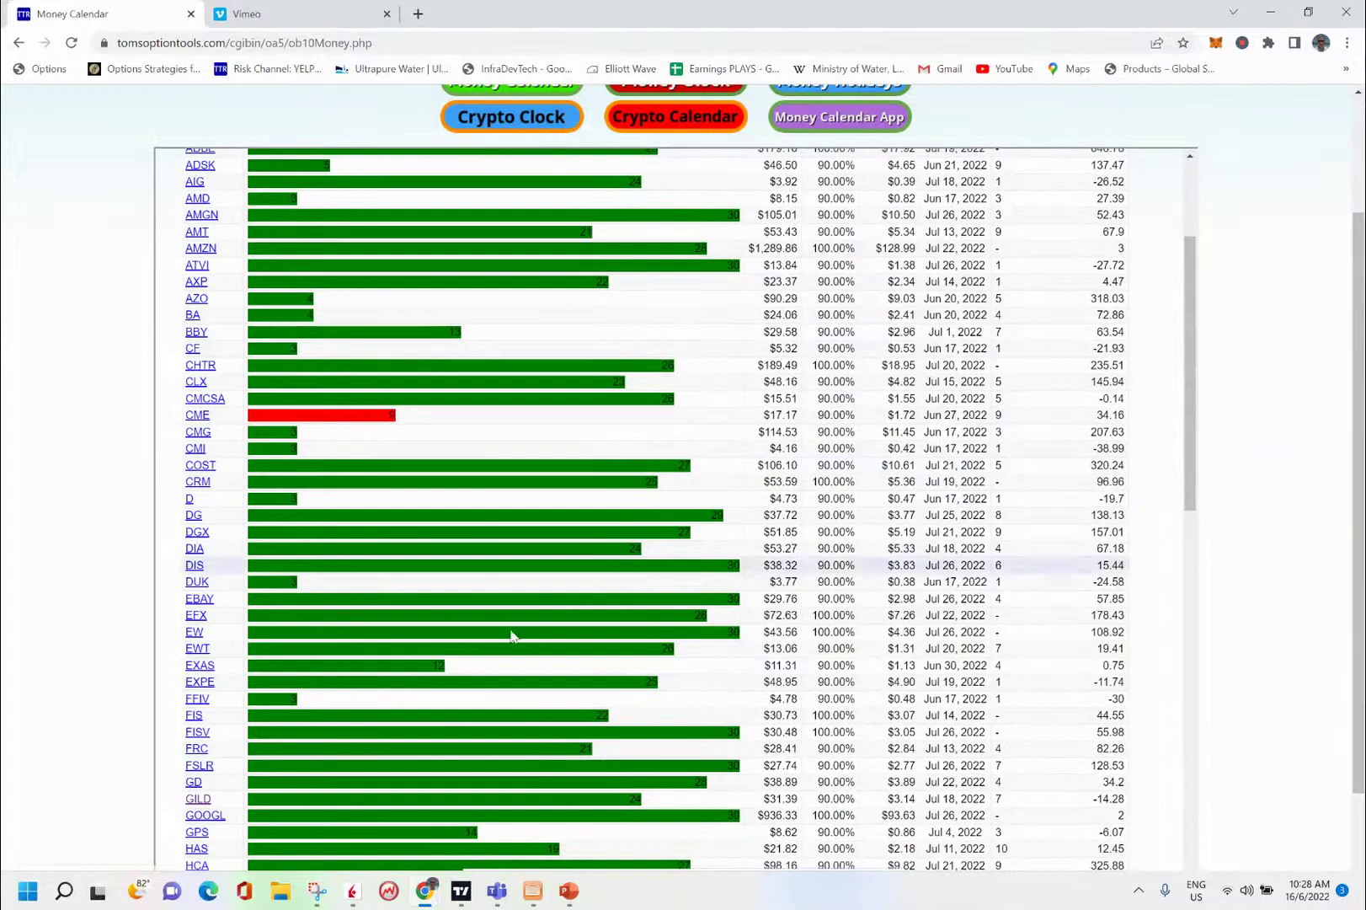
{"action": "left_click", "coordinate": [197, 800]}
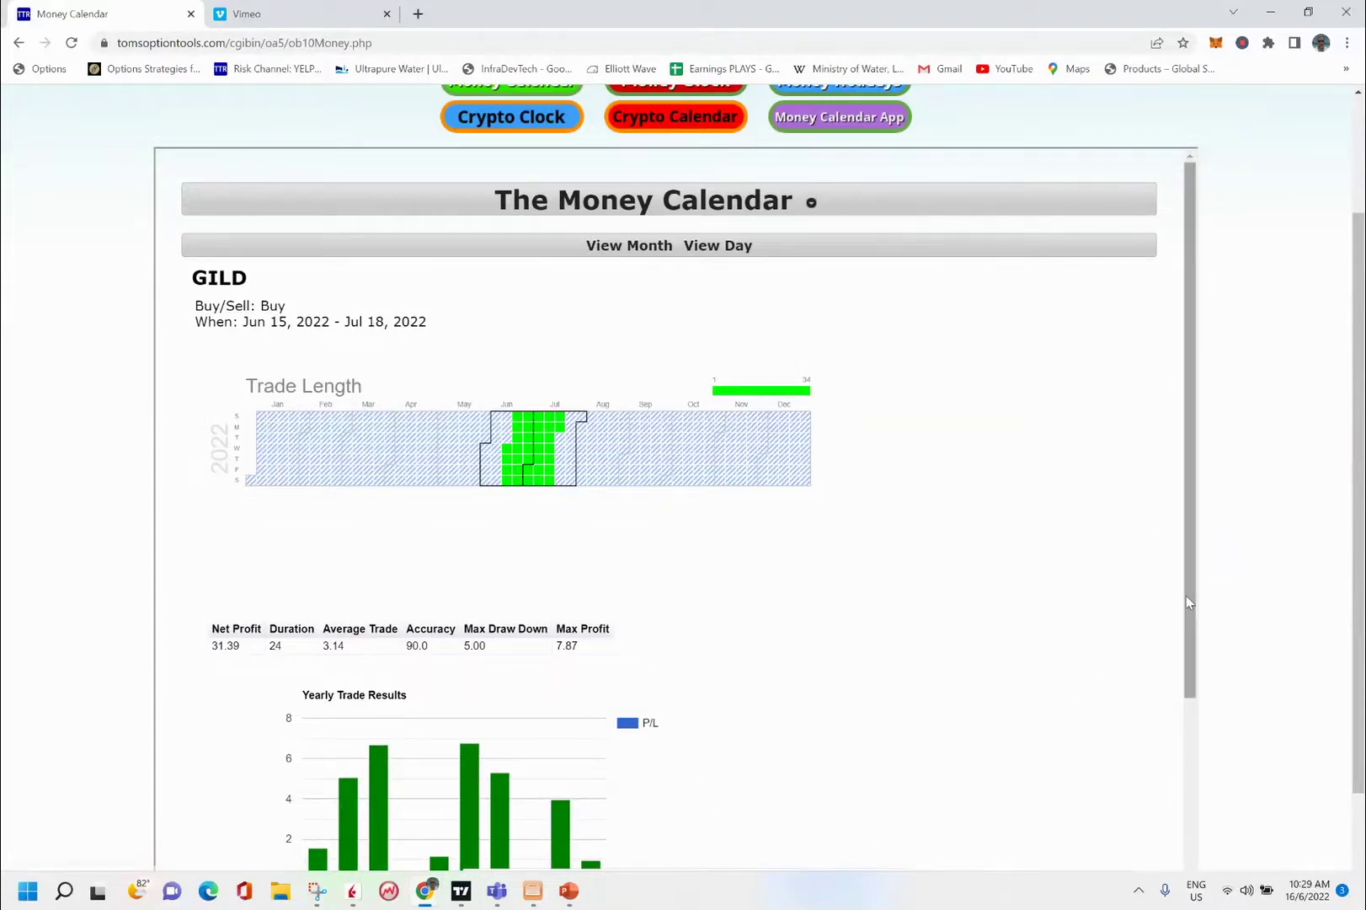
{"action": "scroll", "coordinate": [1159, 614], "scroll_direction": "down", "scroll_amount": 2}
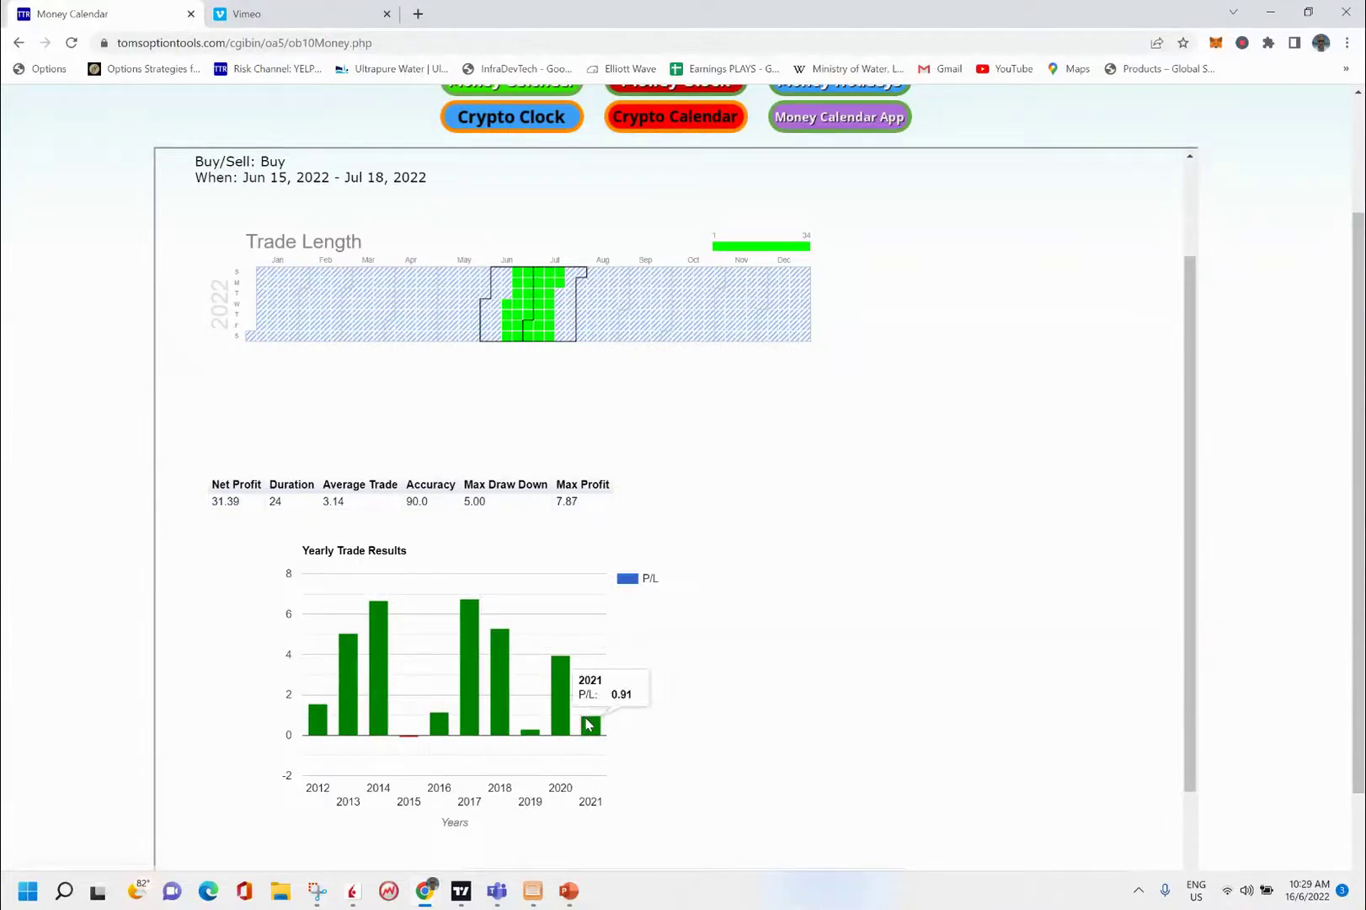
{"action": "mouse_move", "coordinate": [378, 725]}
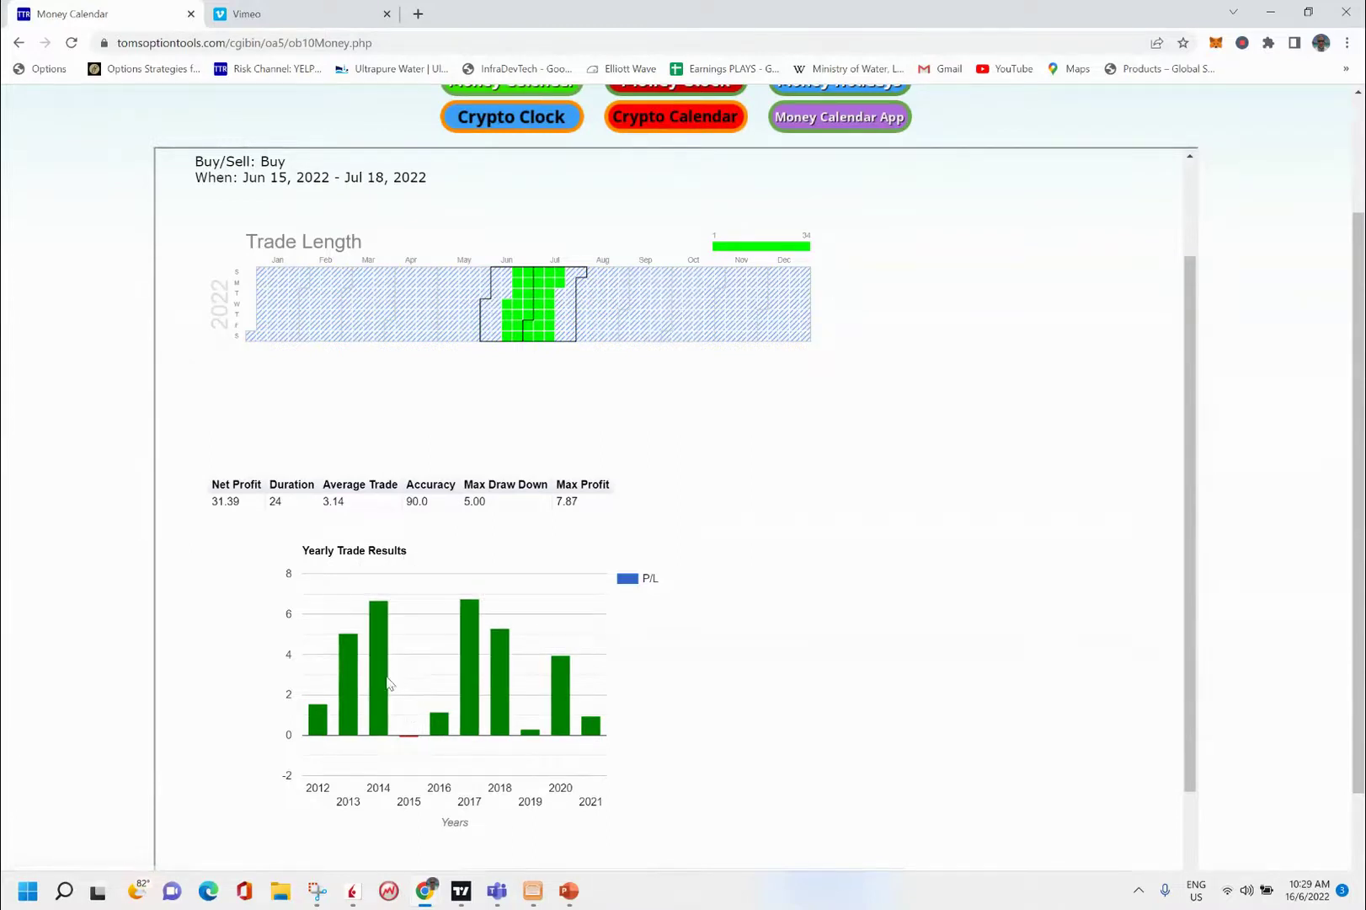
{"action": "mouse_move", "coordinate": [359, 698]}
{"action": "mouse_move", "coordinate": [428, 736]}
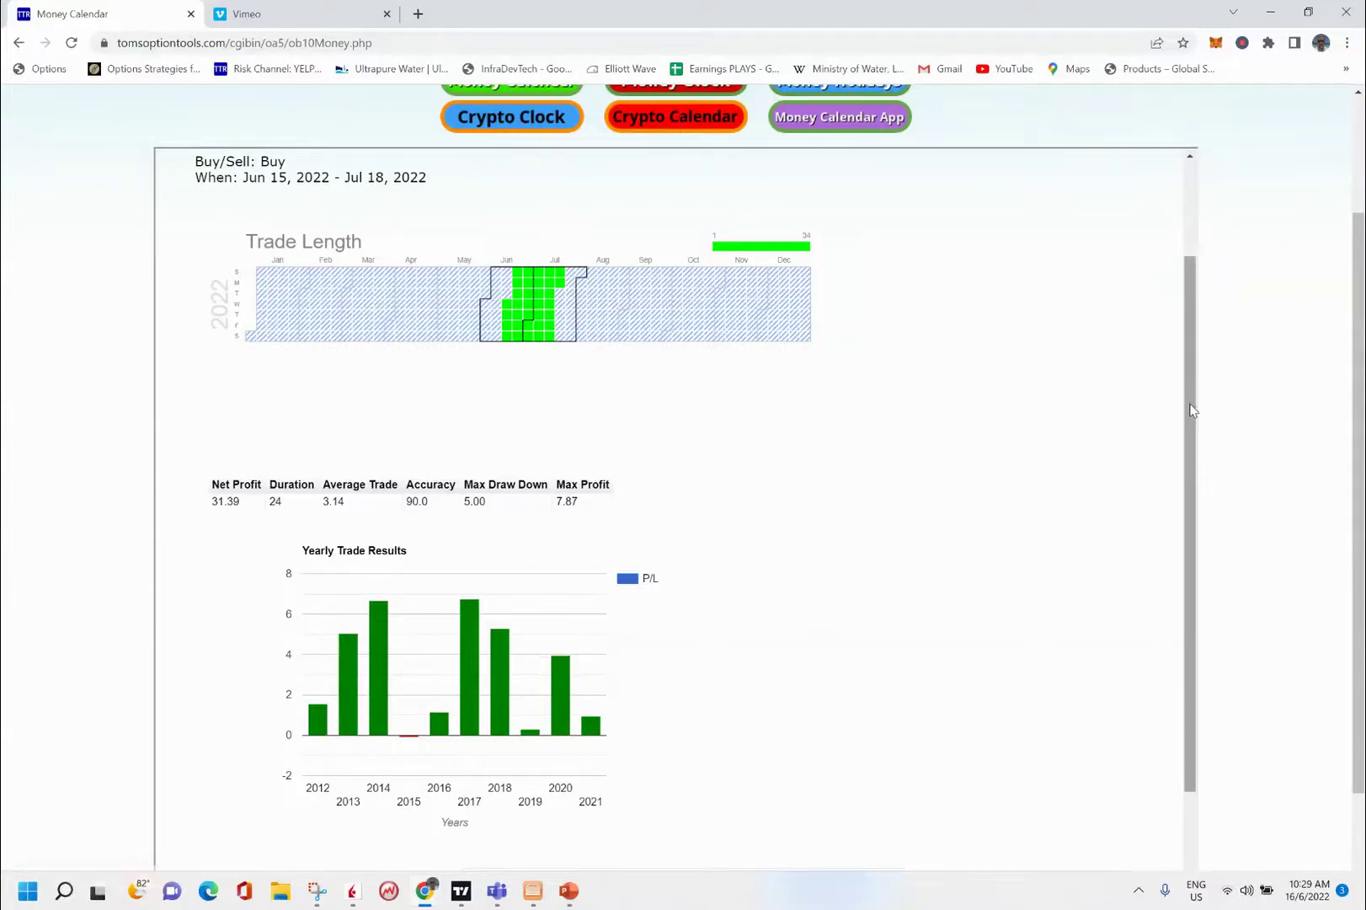
- Bring the GILD daily chart forward in TradingView and zoom out to show more history
{"action": "left_click", "coordinate": [460, 898]}
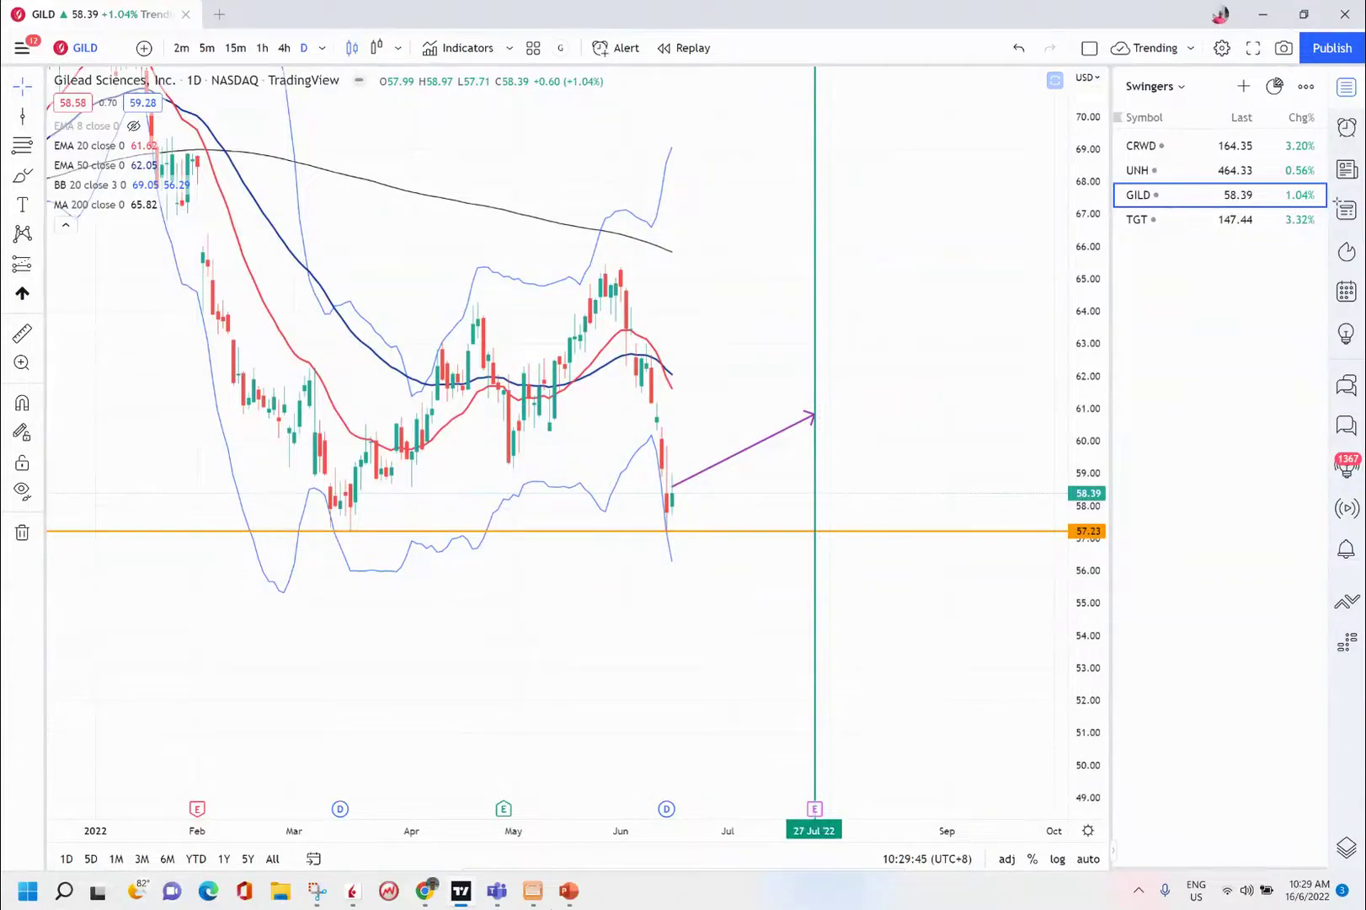
{"action": "mouse_move", "coordinate": [425, 891]}
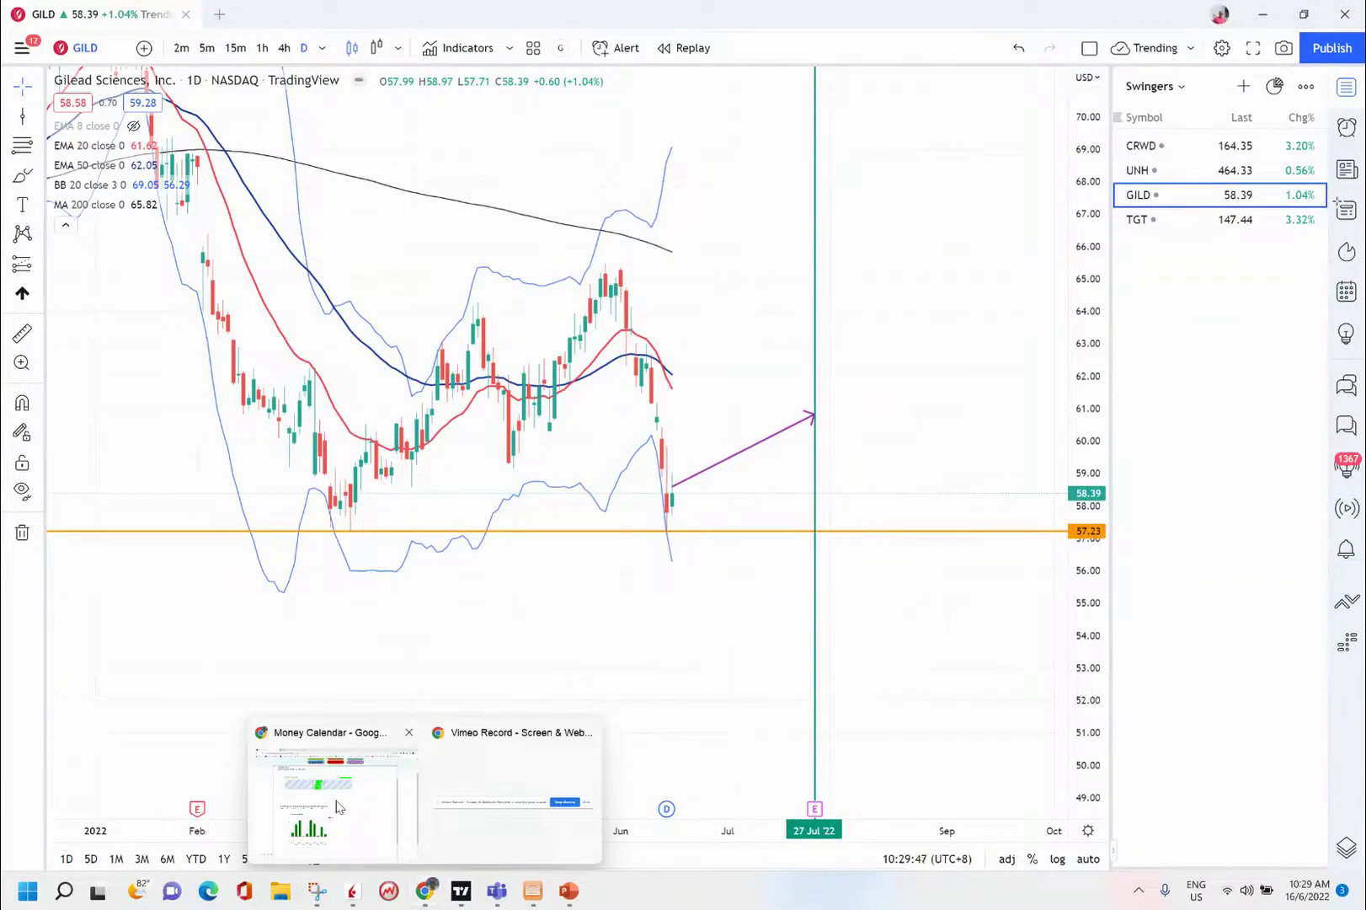
{"action": "left_click", "coordinate": [335, 802]}
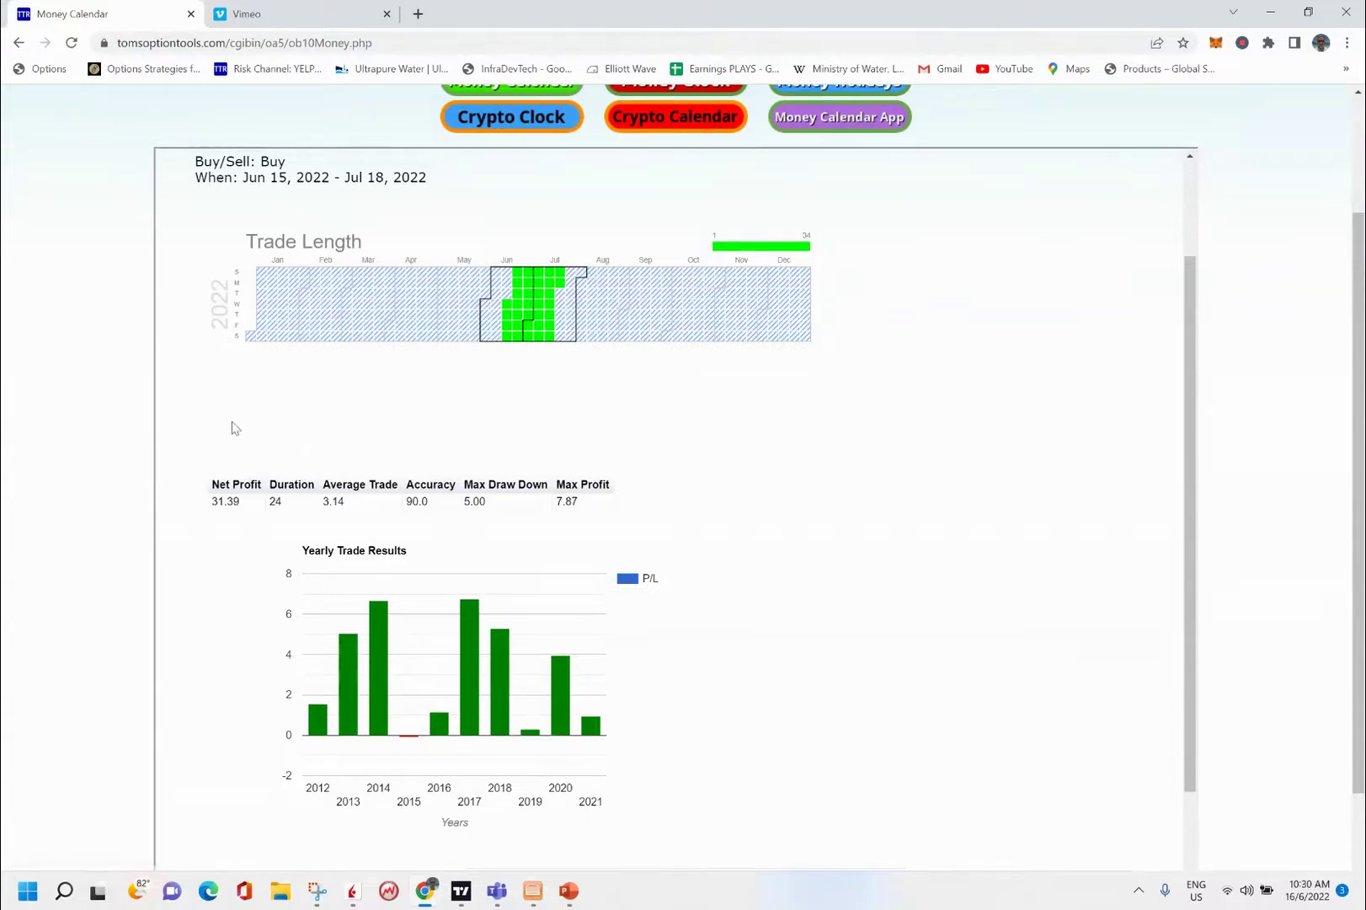
{"action": "left_click", "coordinate": [462, 895]}
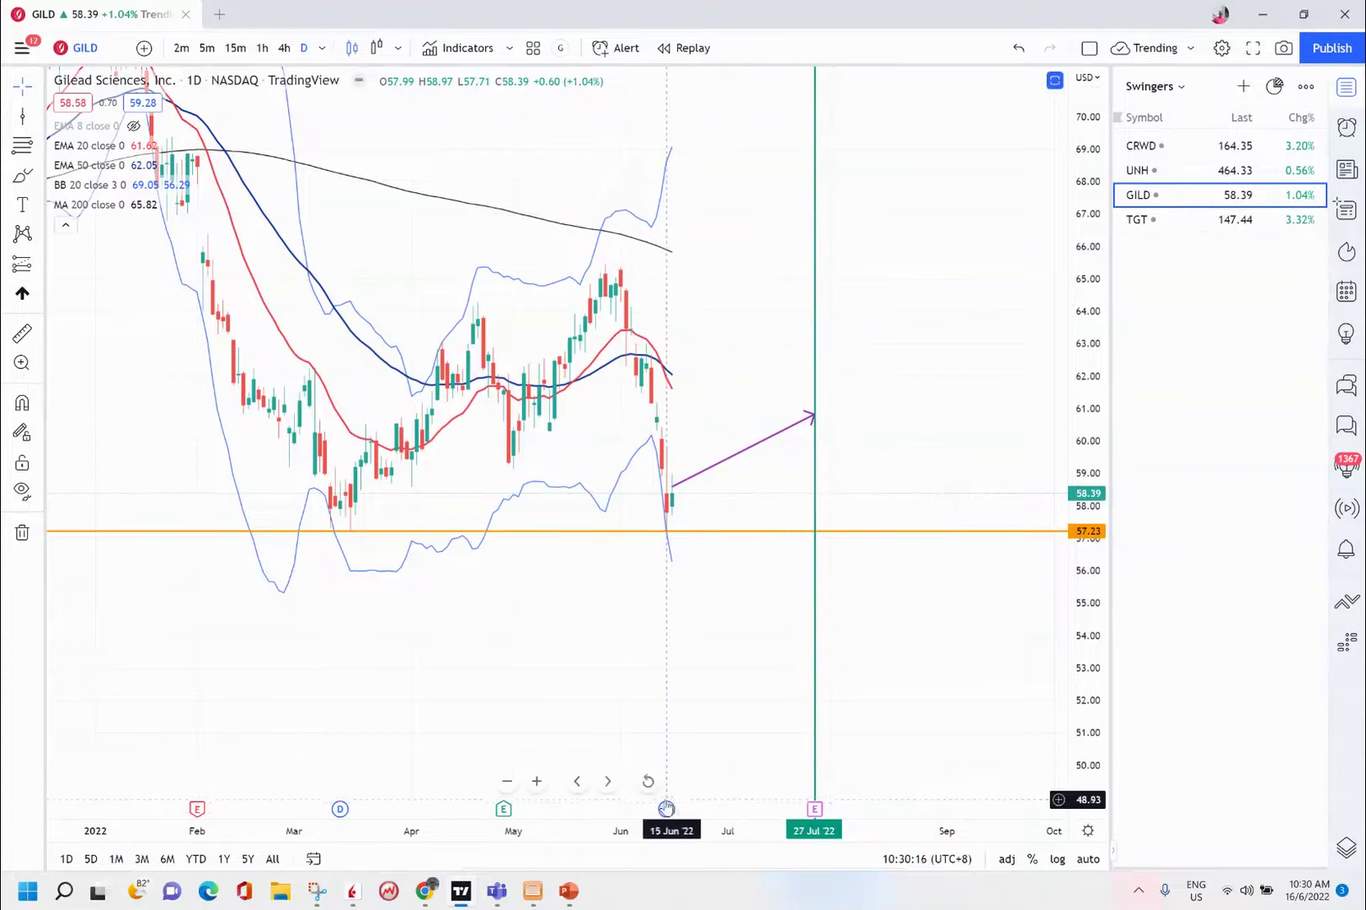
{"action": "left_click", "coordinate": [507, 783]}
{"action": "left_click", "coordinate": [507, 783]}
{"action": "left_click", "coordinate": [507, 783]}
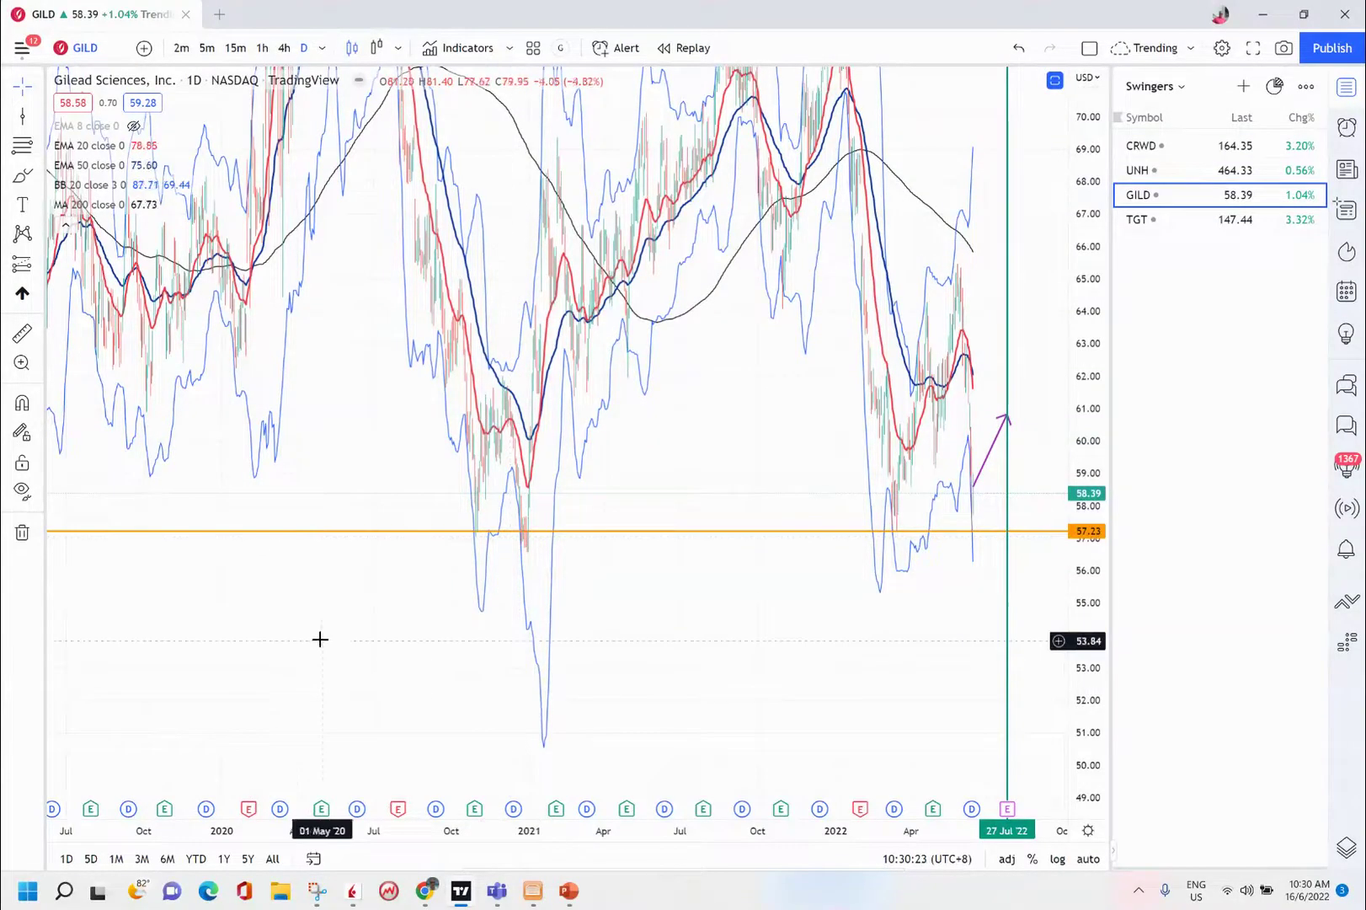
{"action": "left_click_drag", "start_coordinate": [317, 637], "coordinate": [954, 667]}
{"action": "left_click_drag", "start_coordinate": [623, 684], "coordinate": [870, 658]}
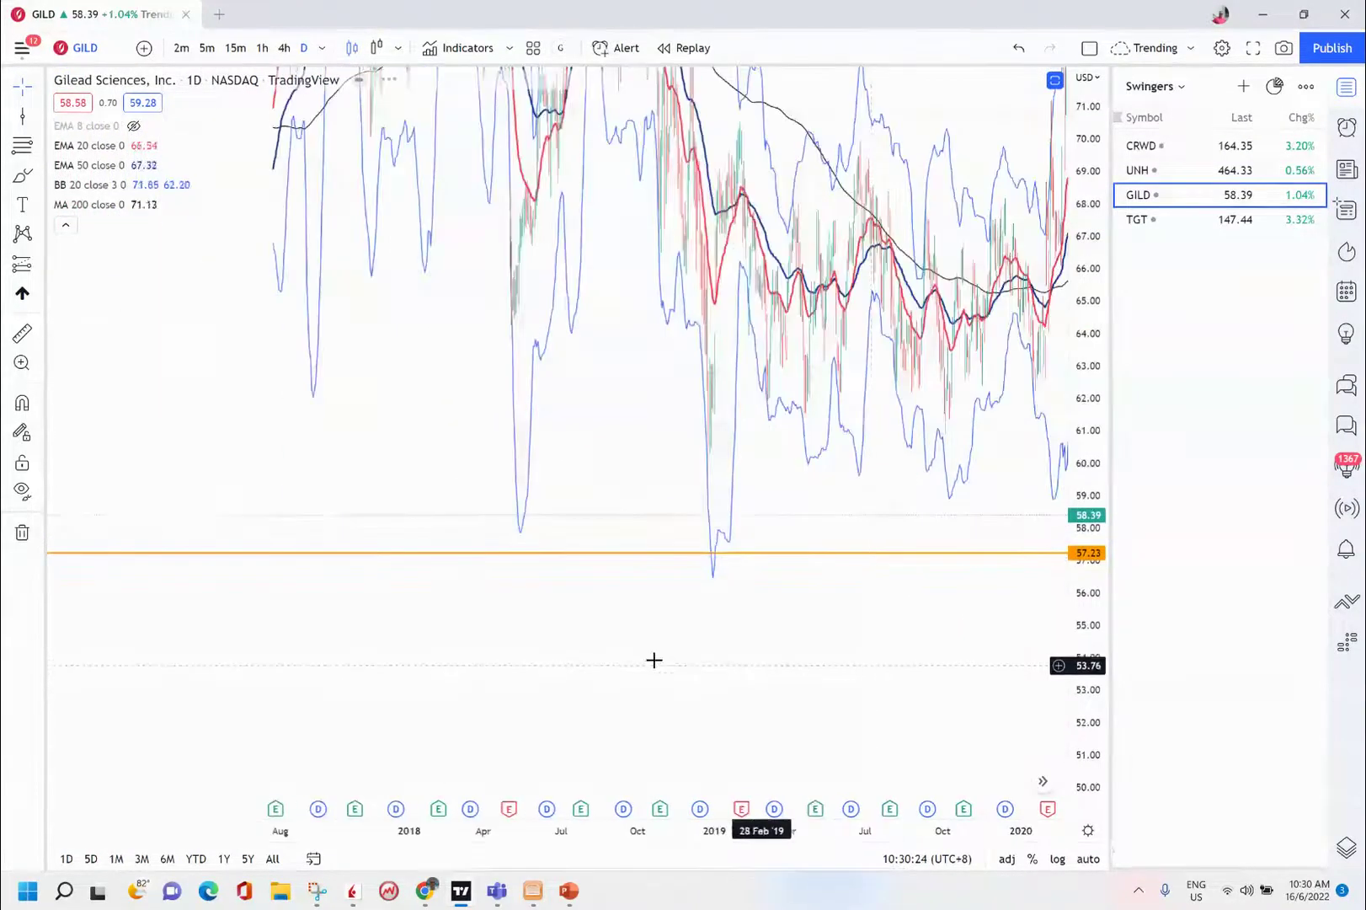
{"action": "left_click_drag", "start_coordinate": [653, 660], "coordinate": [869, 647]}
{"action": "left_click_drag", "start_coordinate": [396, 638], "coordinate": [299, 579]}
{"action": "left_click_drag", "start_coordinate": [689, 515], "coordinate": [125, 527]}
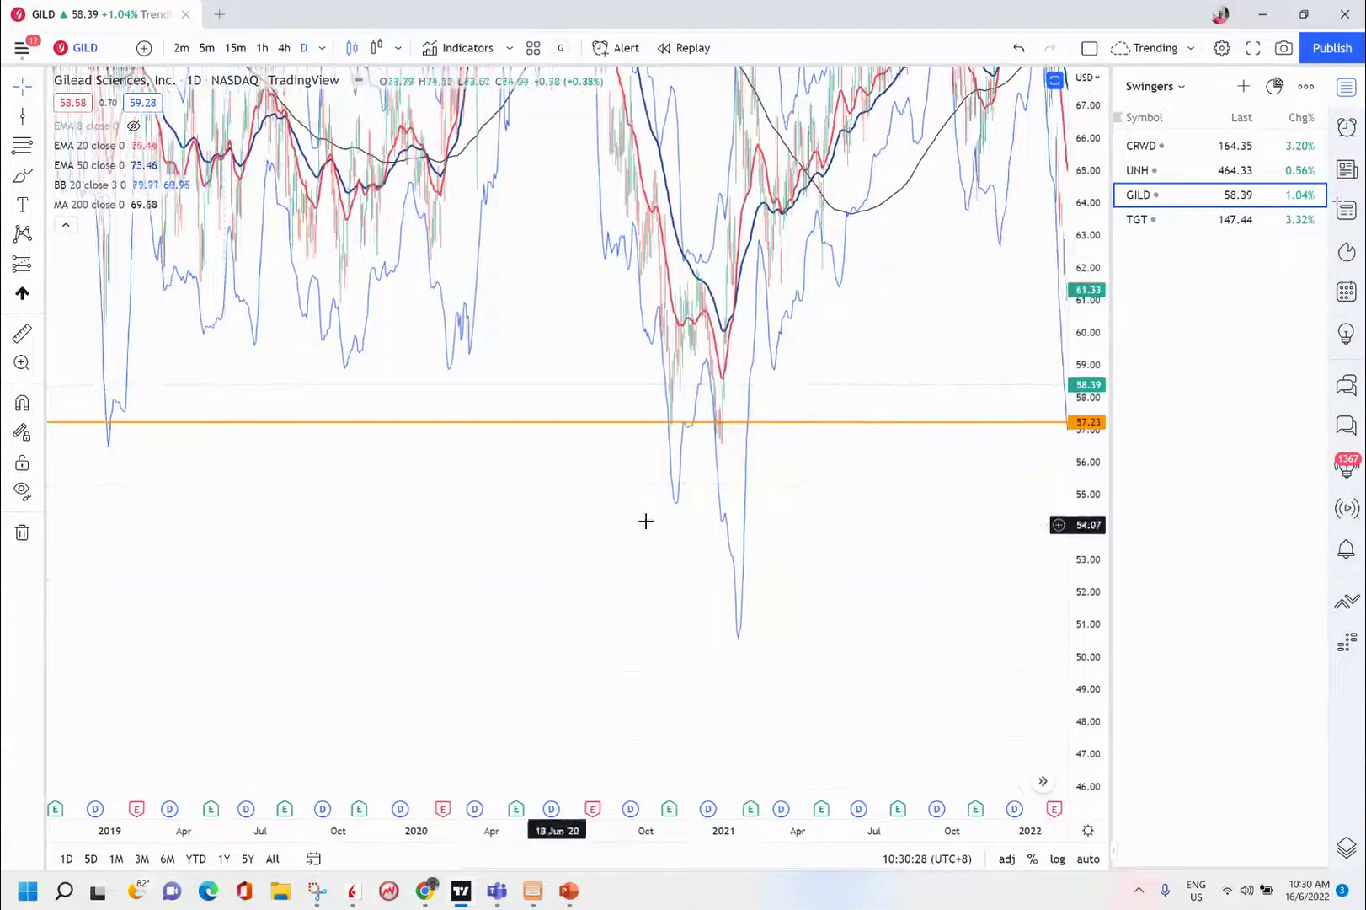
{"action": "left_click_drag", "start_coordinate": [637, 565], "coordinate": [516, 604]}
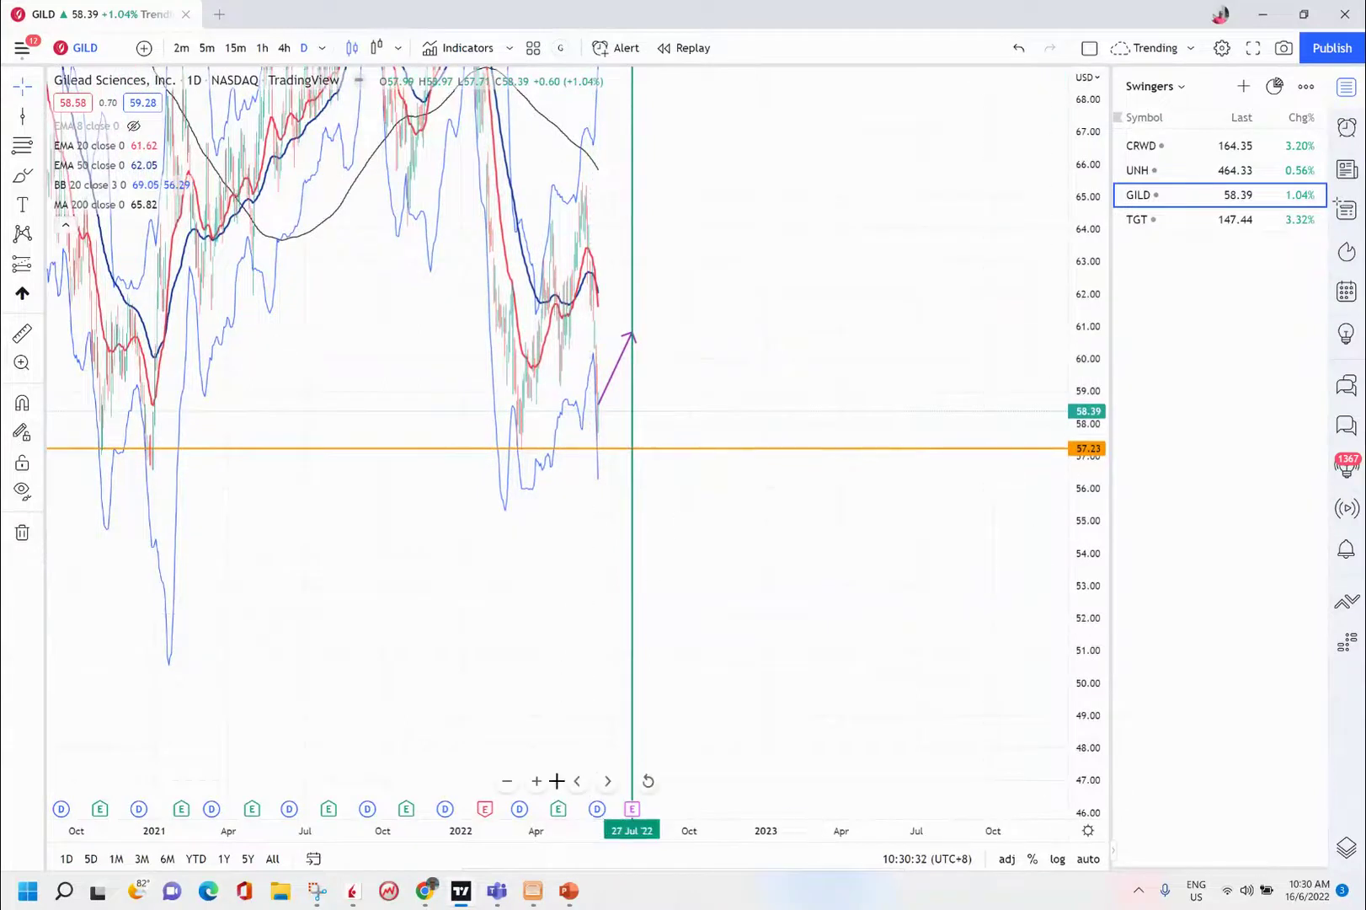
{"action": "left_click", "coordinate": [536, 781]}
{"action": "left_click", "coordinate": [536, 781]}
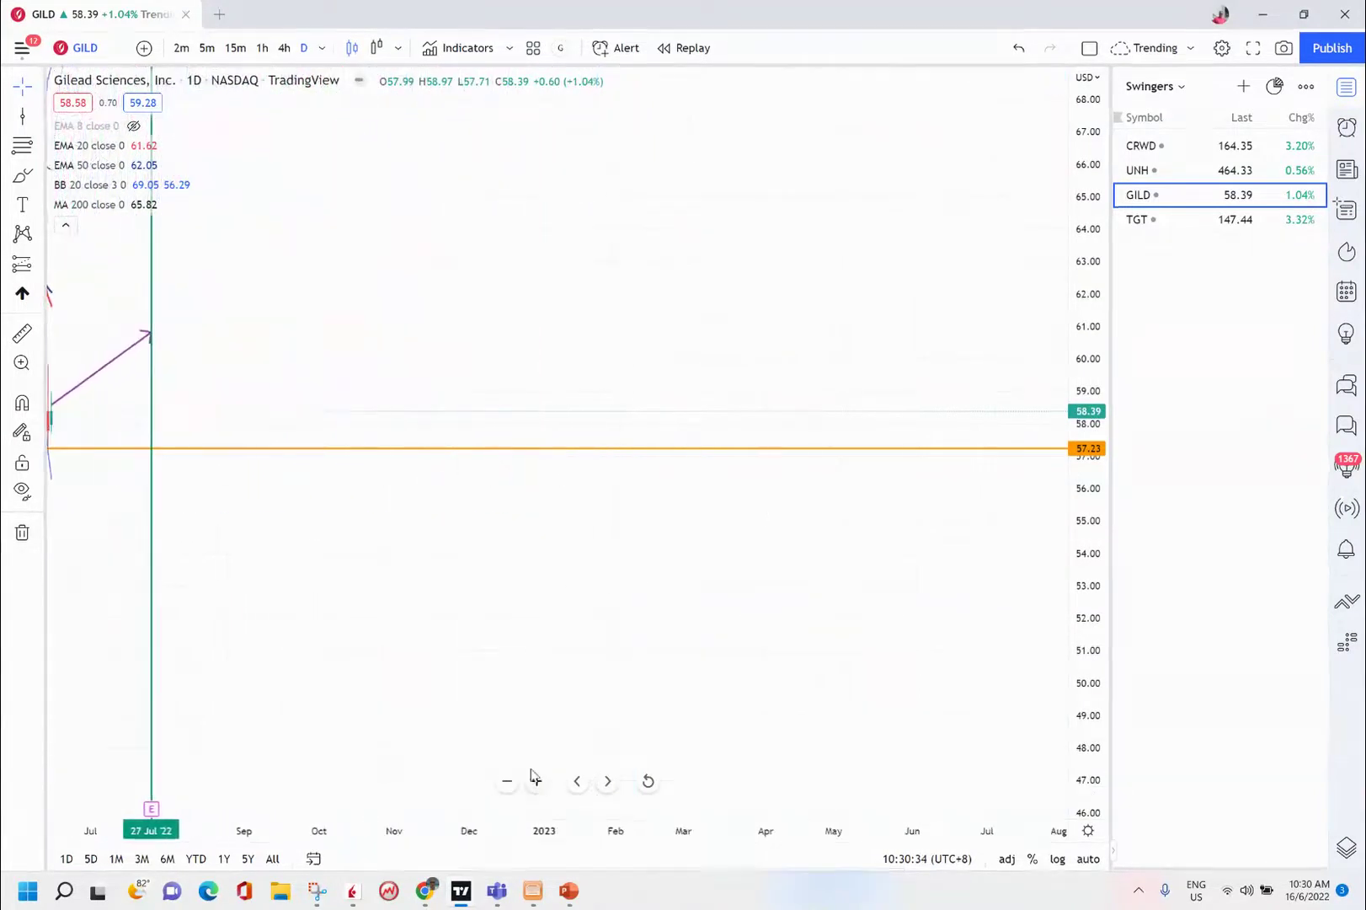
{"action": "left_click_drag", "start_coordinate": [381, 579], "coordinate": [977, 626]}
{"action": "left_click_drag", "start_coordinate": [629, 677], "coordinate": [555, 680]}
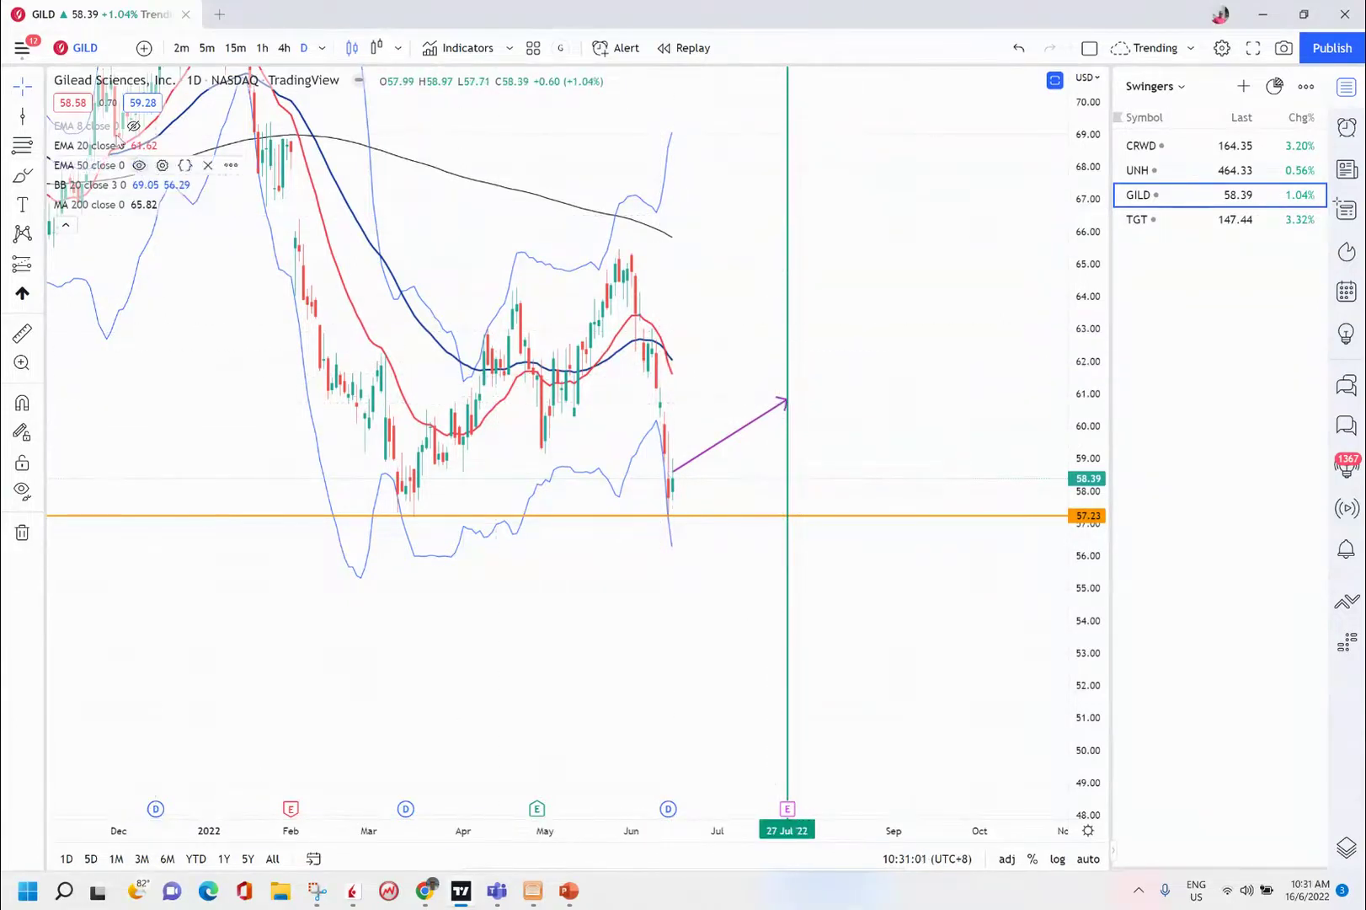
- Draw a horizontal ray at 62.40 from mid-June and raise the purple arrow's tip to it
{"action": "left_click", "coordinate": [39, 117]}
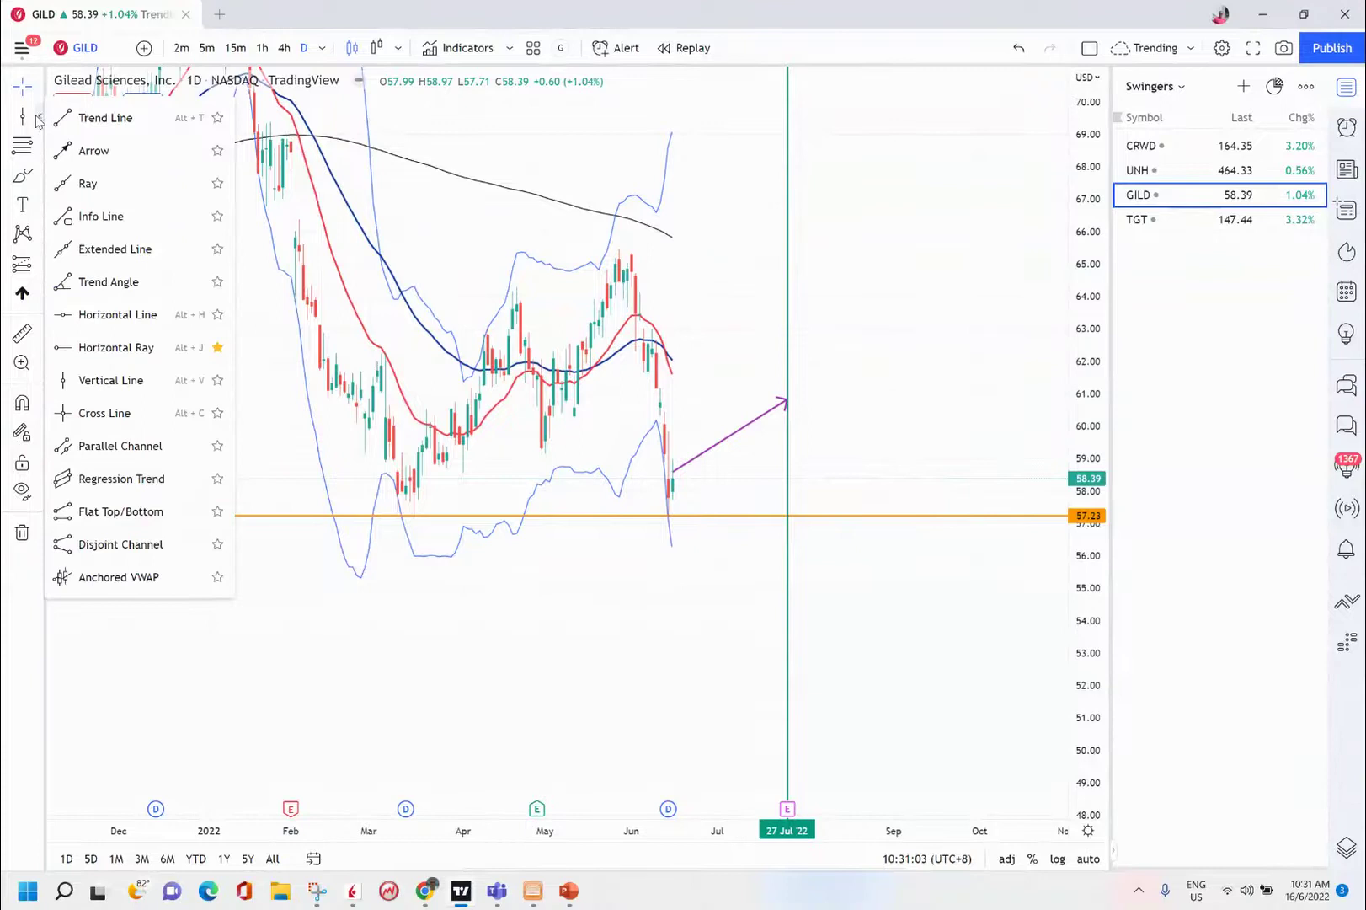
{"action": "left_click", "coordinate": [78, 347]}
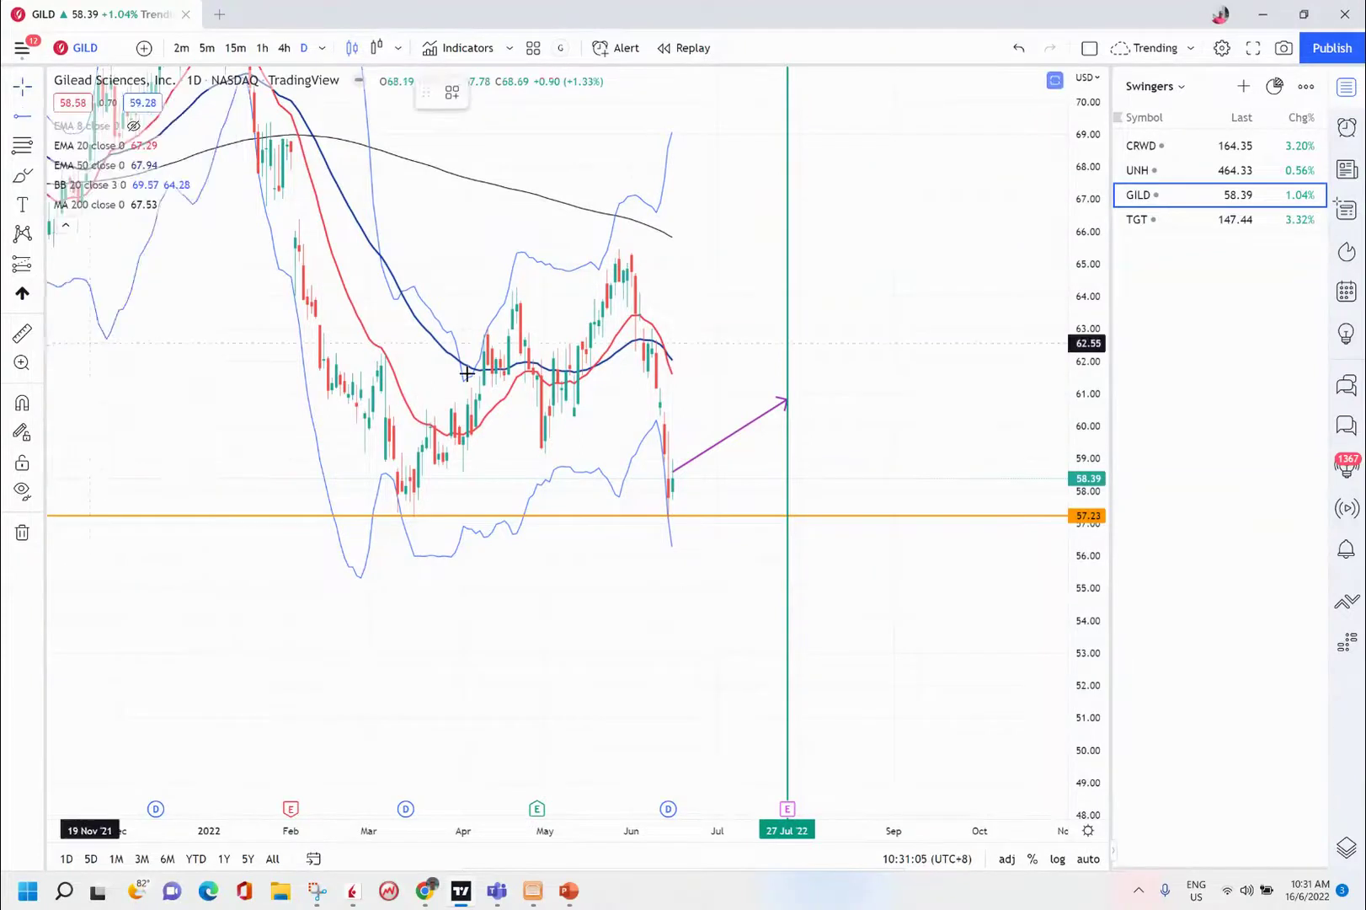
{"action": "left_click", "coordinate": [665, 347]}
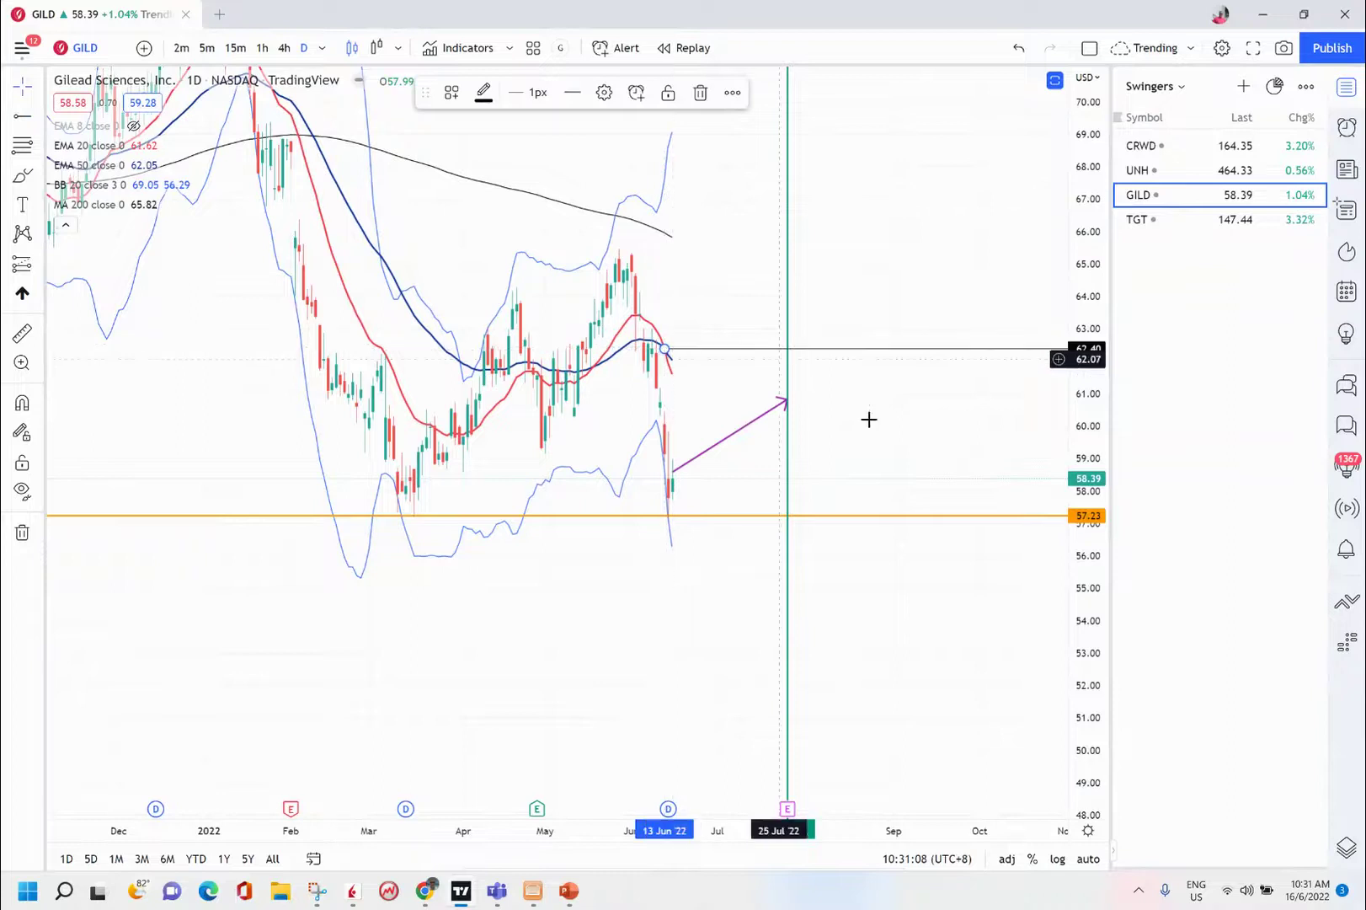
{"action": "left_click_drag", "start_coordinate": [788, 403], "coordinate": [788, 348]}
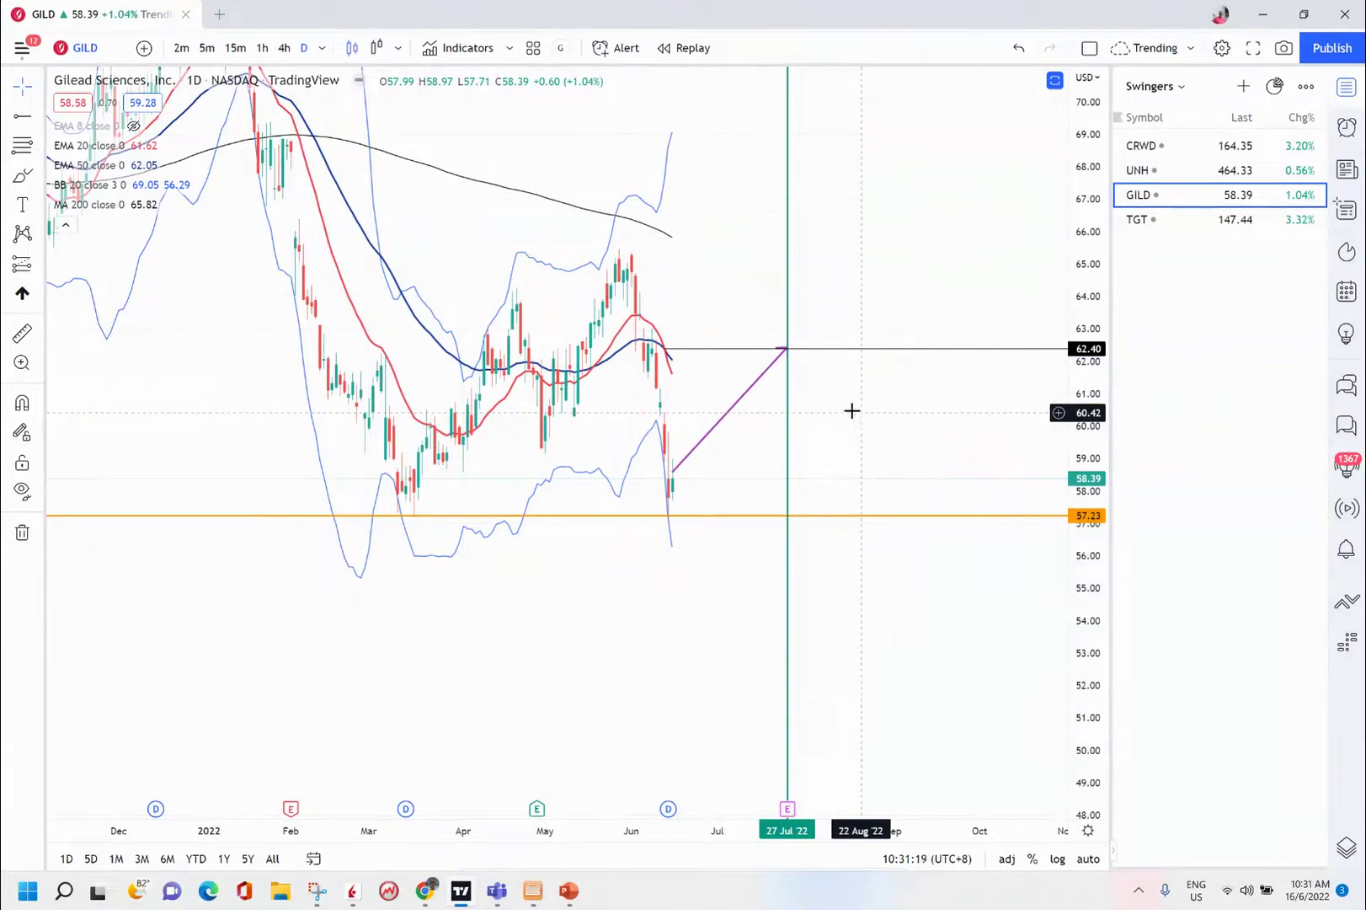
- Lower the purple arrow's start to about 58.4, then check the orange 57.23 support line
{"action": "left_click", "coordinate": [673, 473]}
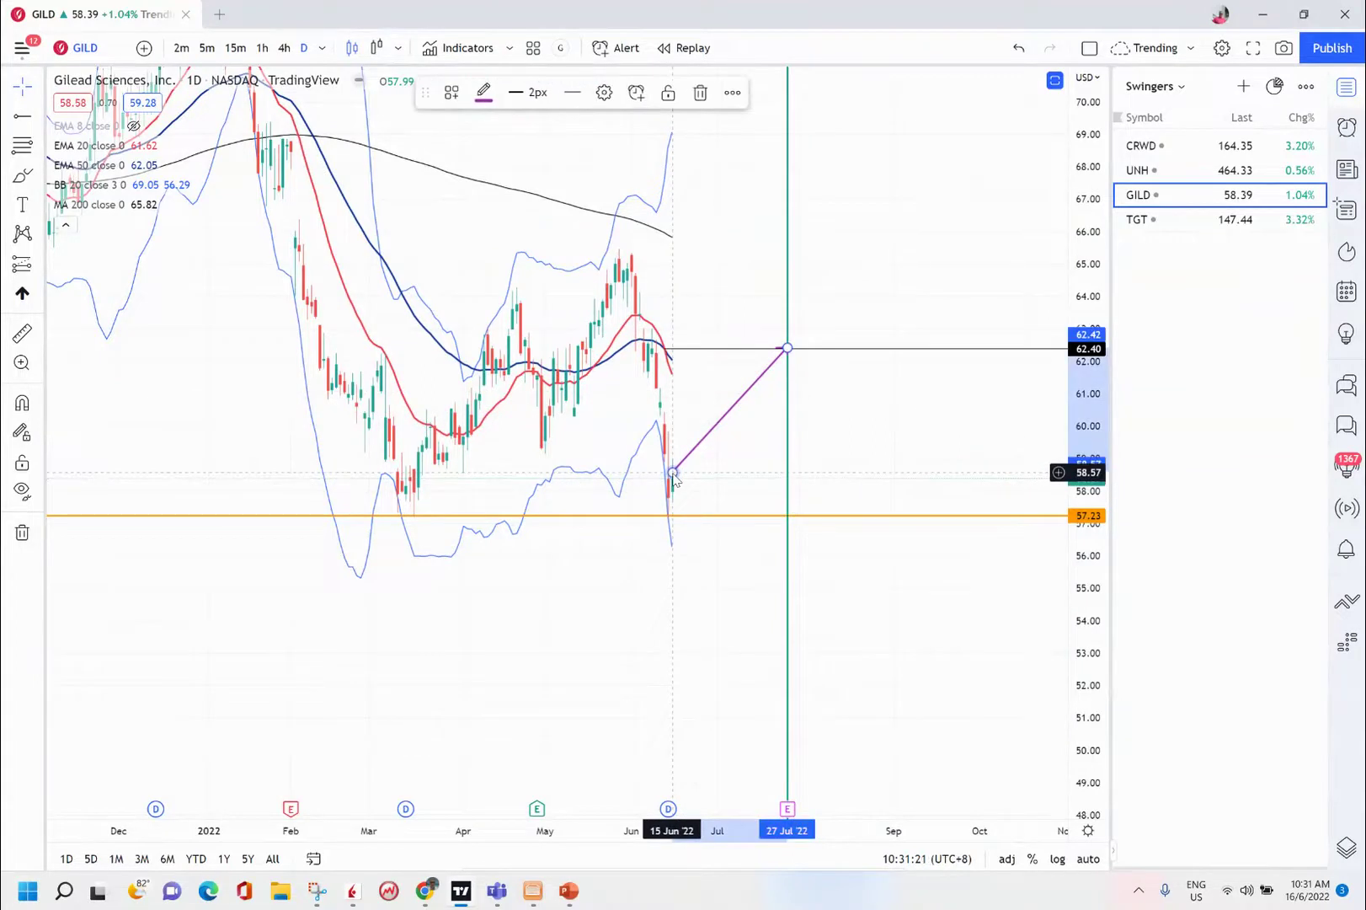
{"action": "left_click_drag", "start_coordinate": [673, 474], "coordinate": [673, 478]}
{"action": "left_click", "coordinate": [901, 515]}
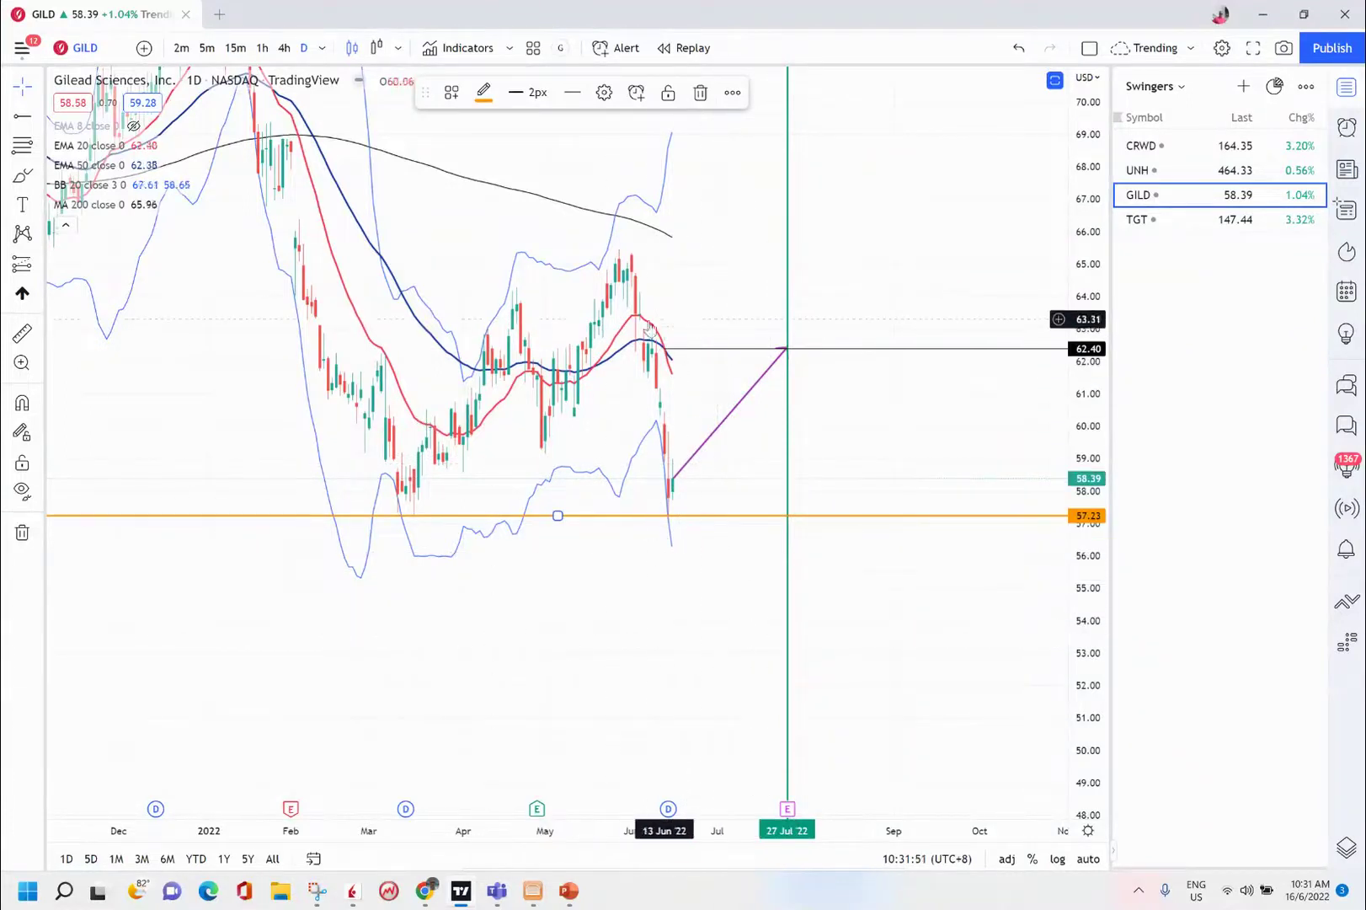
{"action": "mouse_move", "coordinate": [525, 790]}
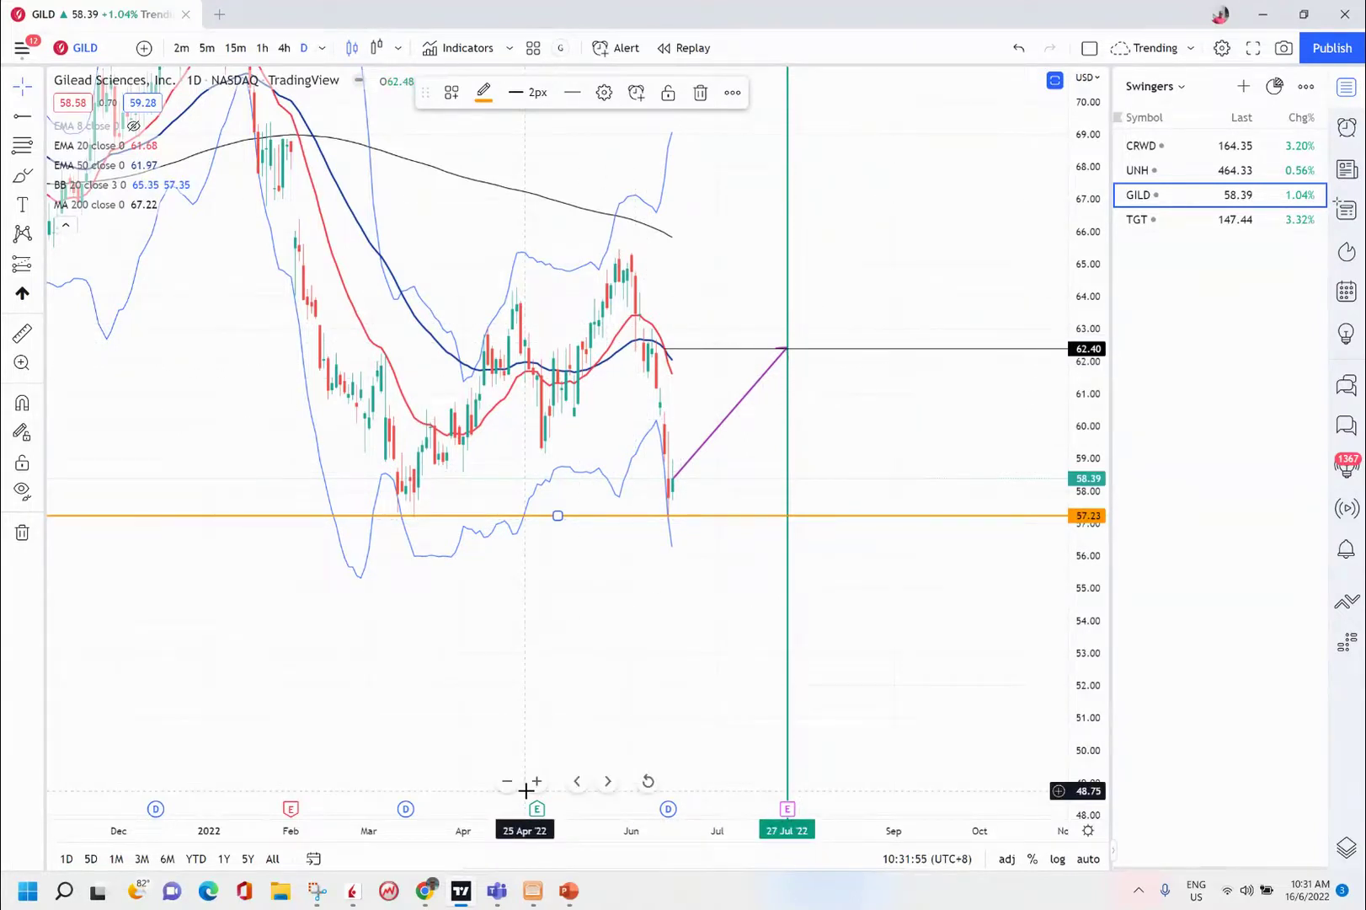
{"action": "left_click", "coordinate": [696, 543]}
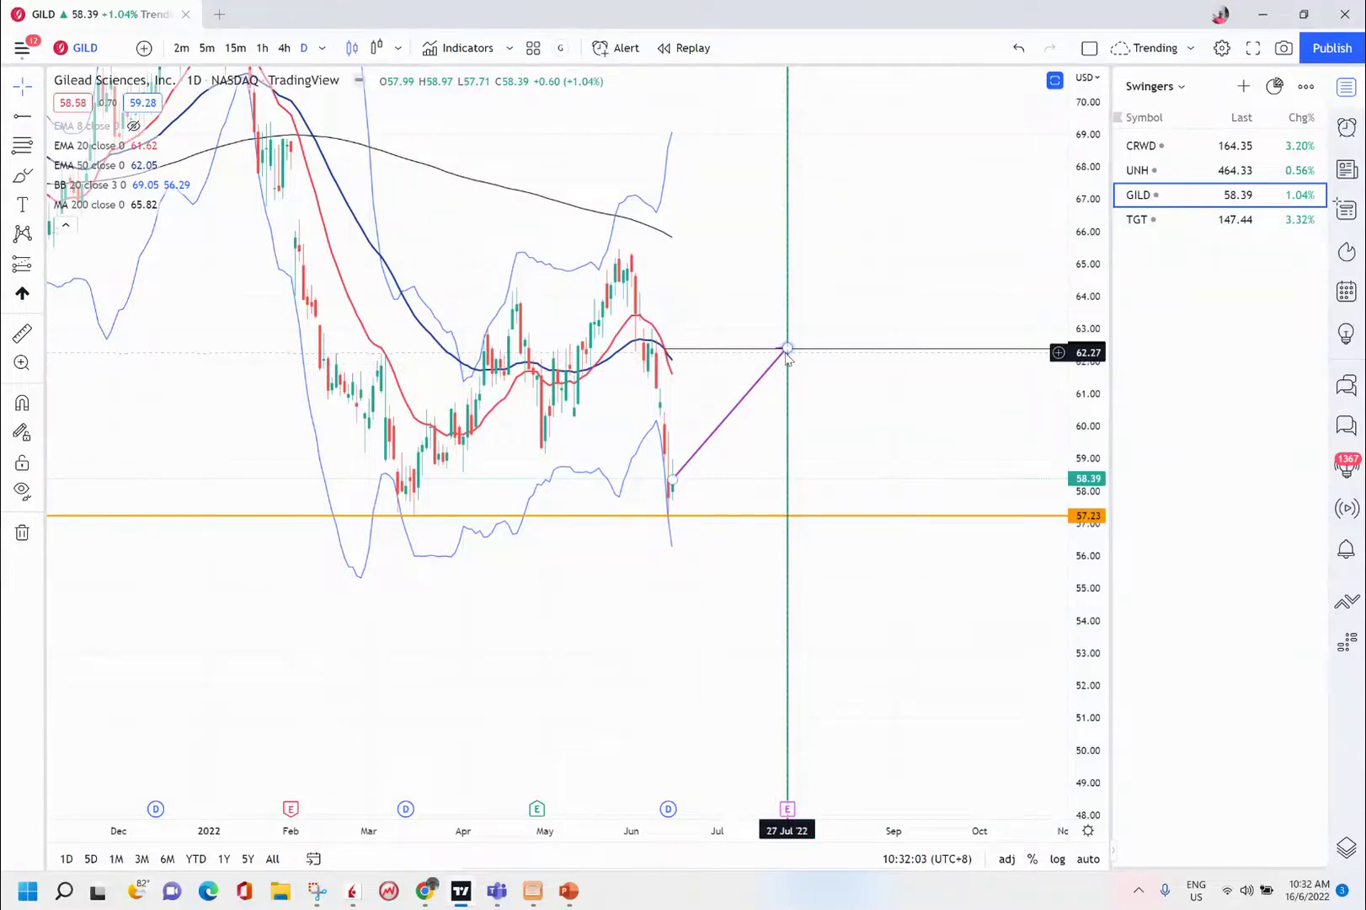
- Switch back to the Money Calendar in Chrome and scroll up to the GILD Buy trade header
{"action": "mouse_move", "coordinate": [427, 891]}
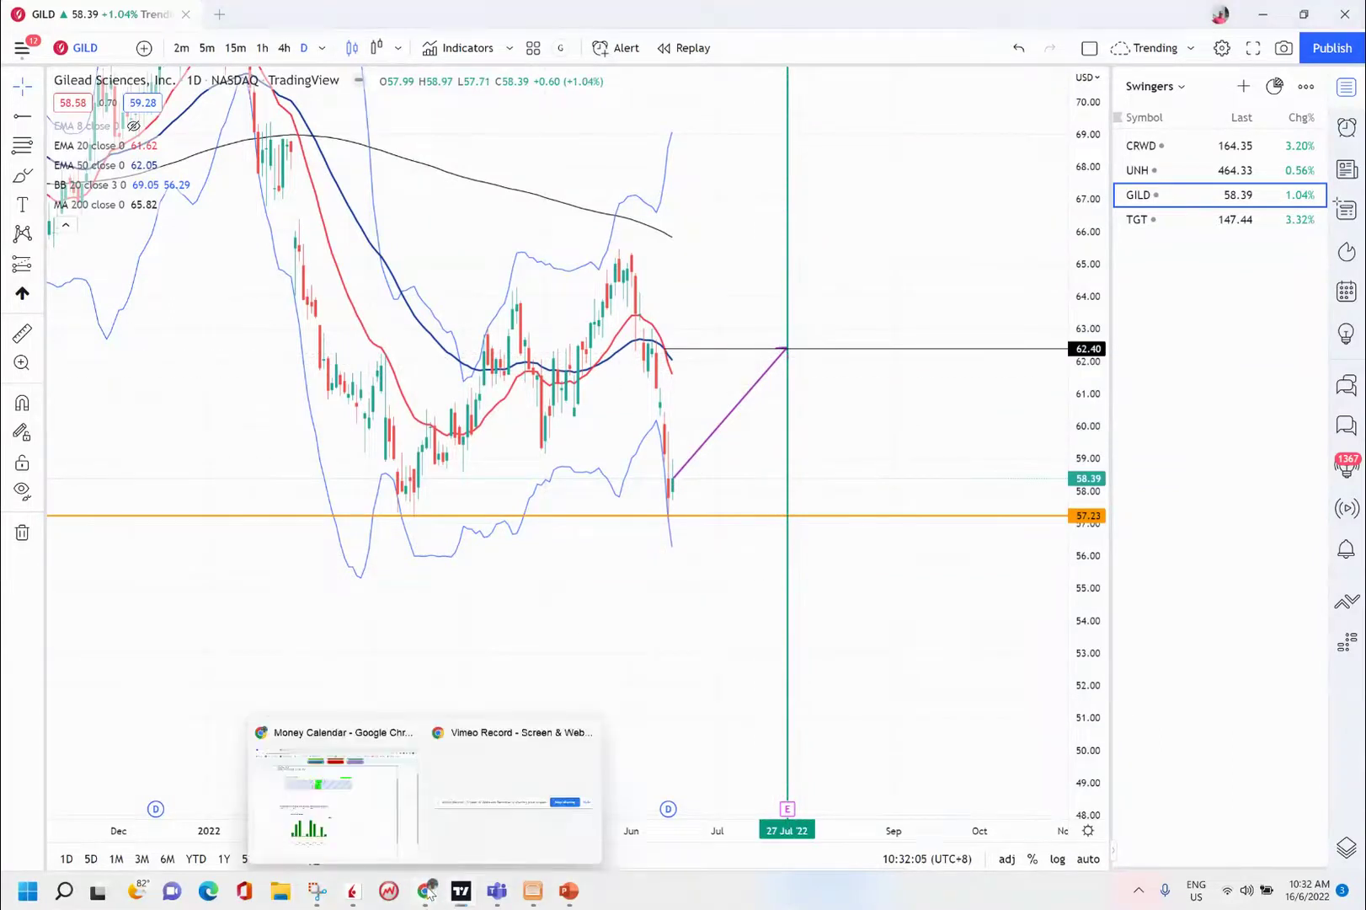
{"action": "left_click", "coordinate": [334, 807]}
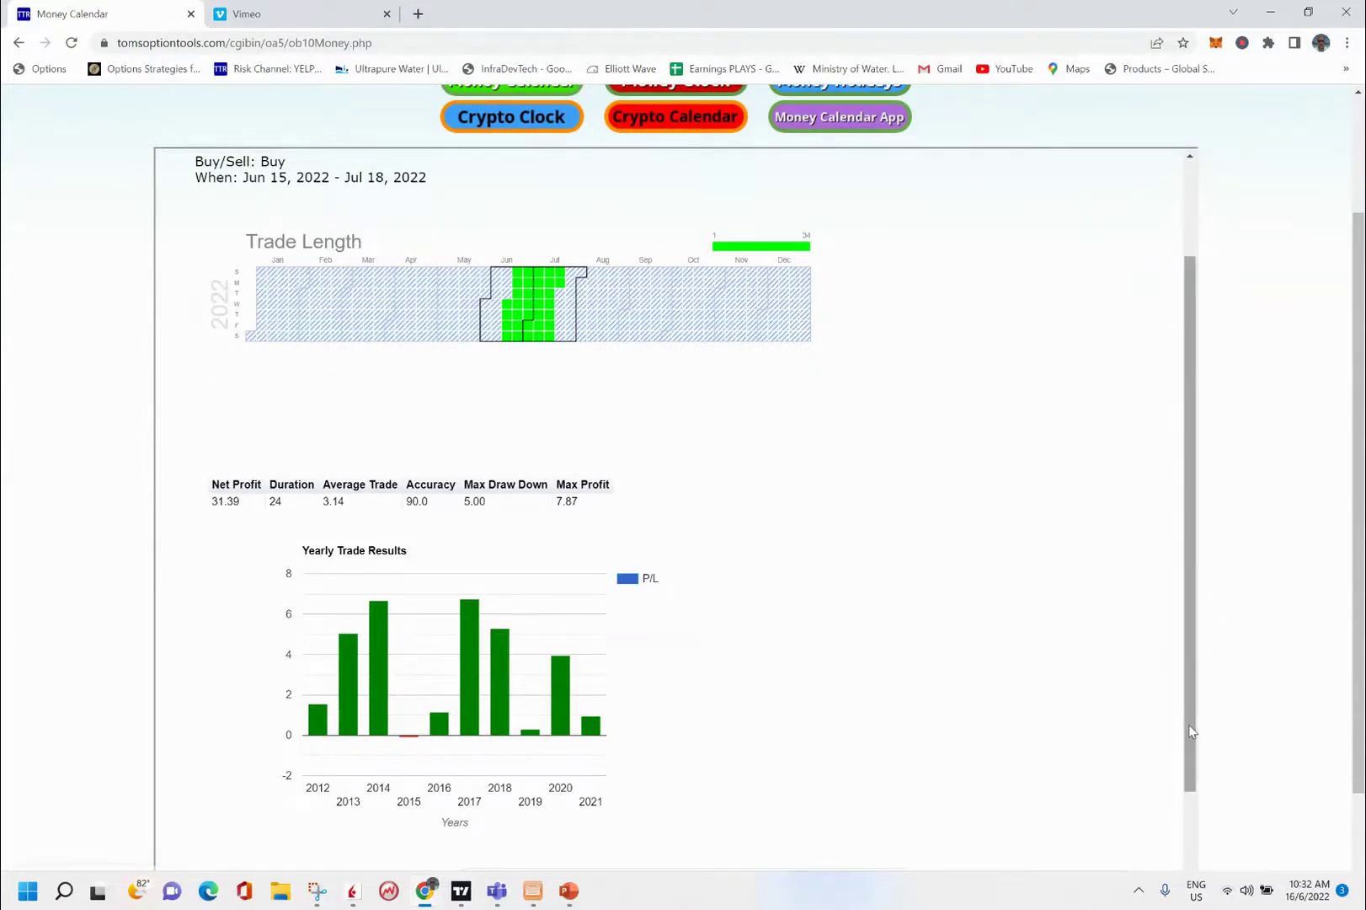
{"action": "scroll", "coordinate": [1187, 725], "scroll_direction": "up", "scroll_amount": 2}
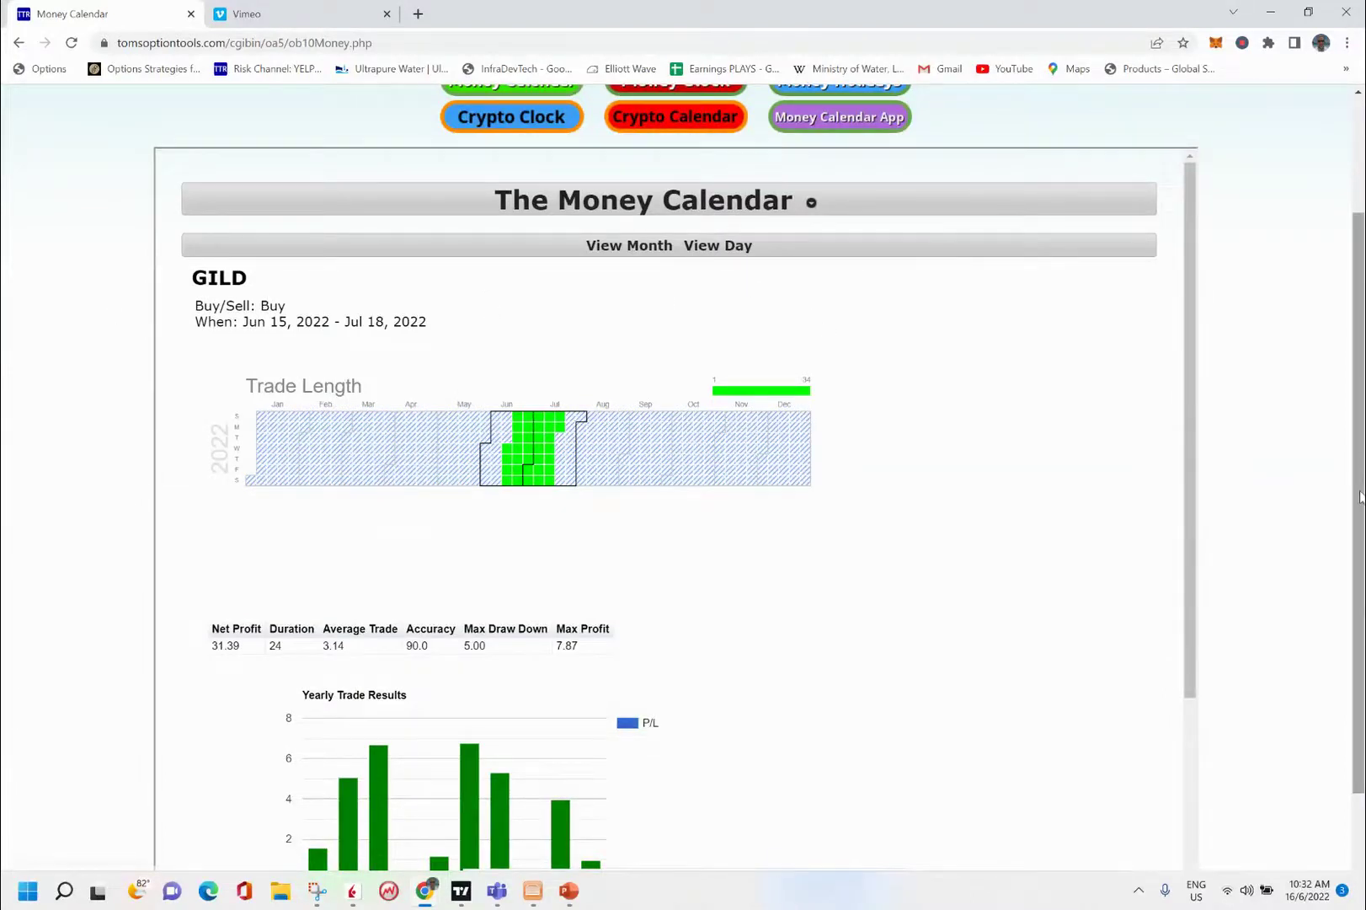
{"action": "scroll", "coordinate": [1360, 497], "scroll_direction": "up", "scroll_amount": 2}
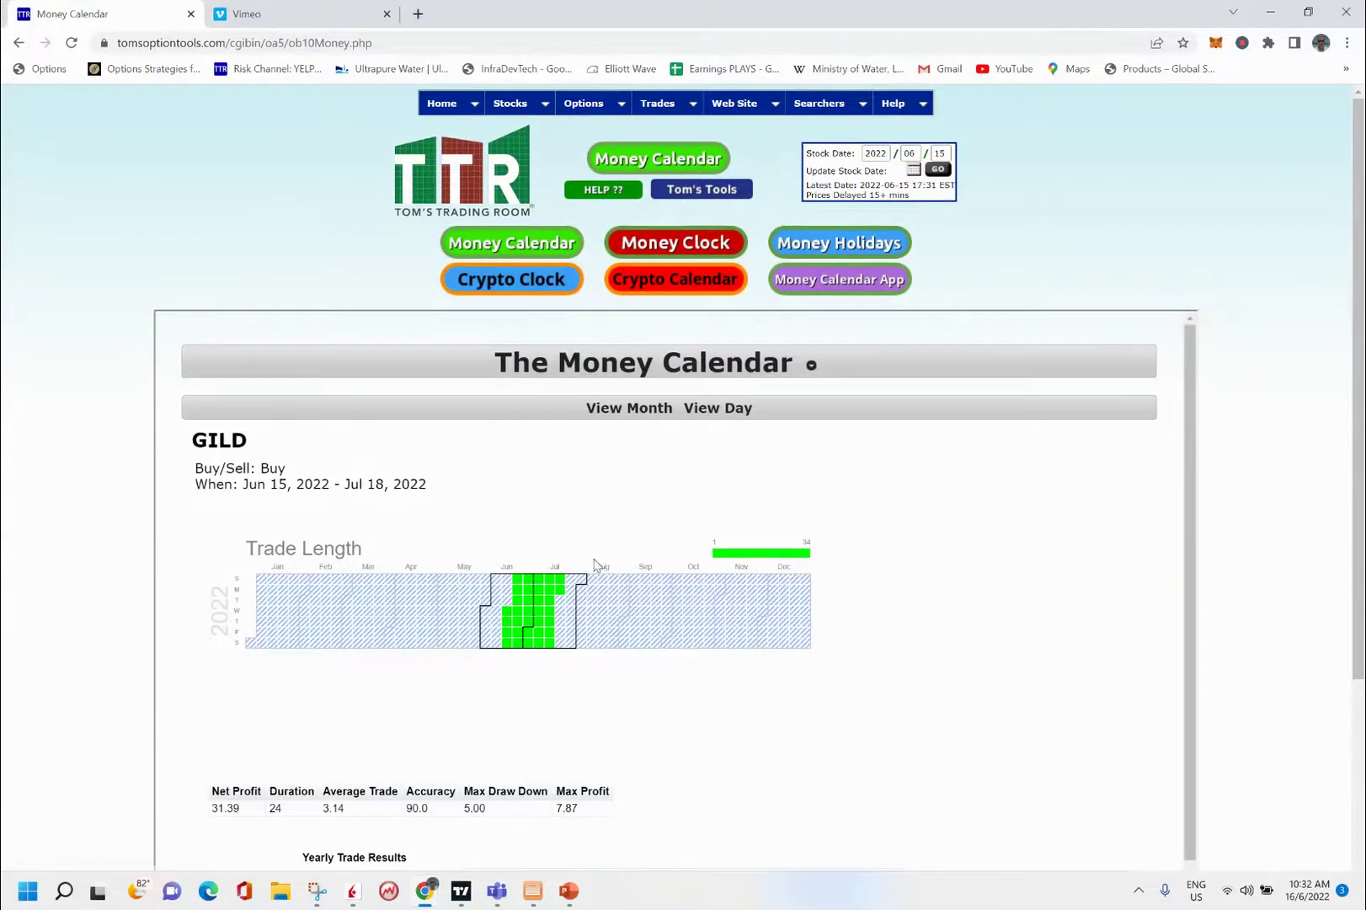
- From the June month view, list June 15 trades by Symbol and open TGT's Jun 15–Jul 21 Buy trade
{"action": "left_click", "coordinate": [511, 624]}
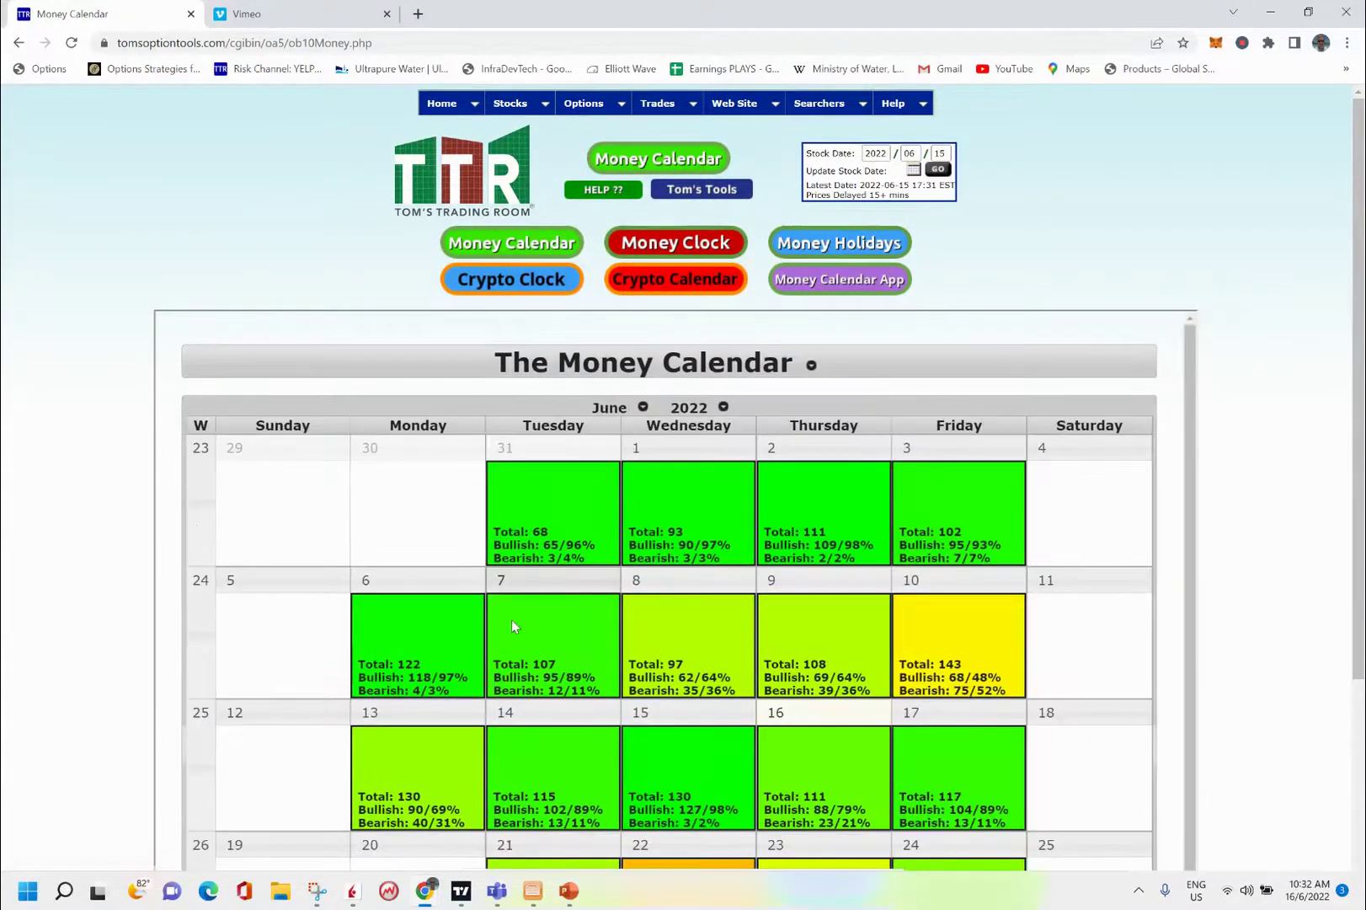
{"action": "left_click", "coordinate": [654, 778]}
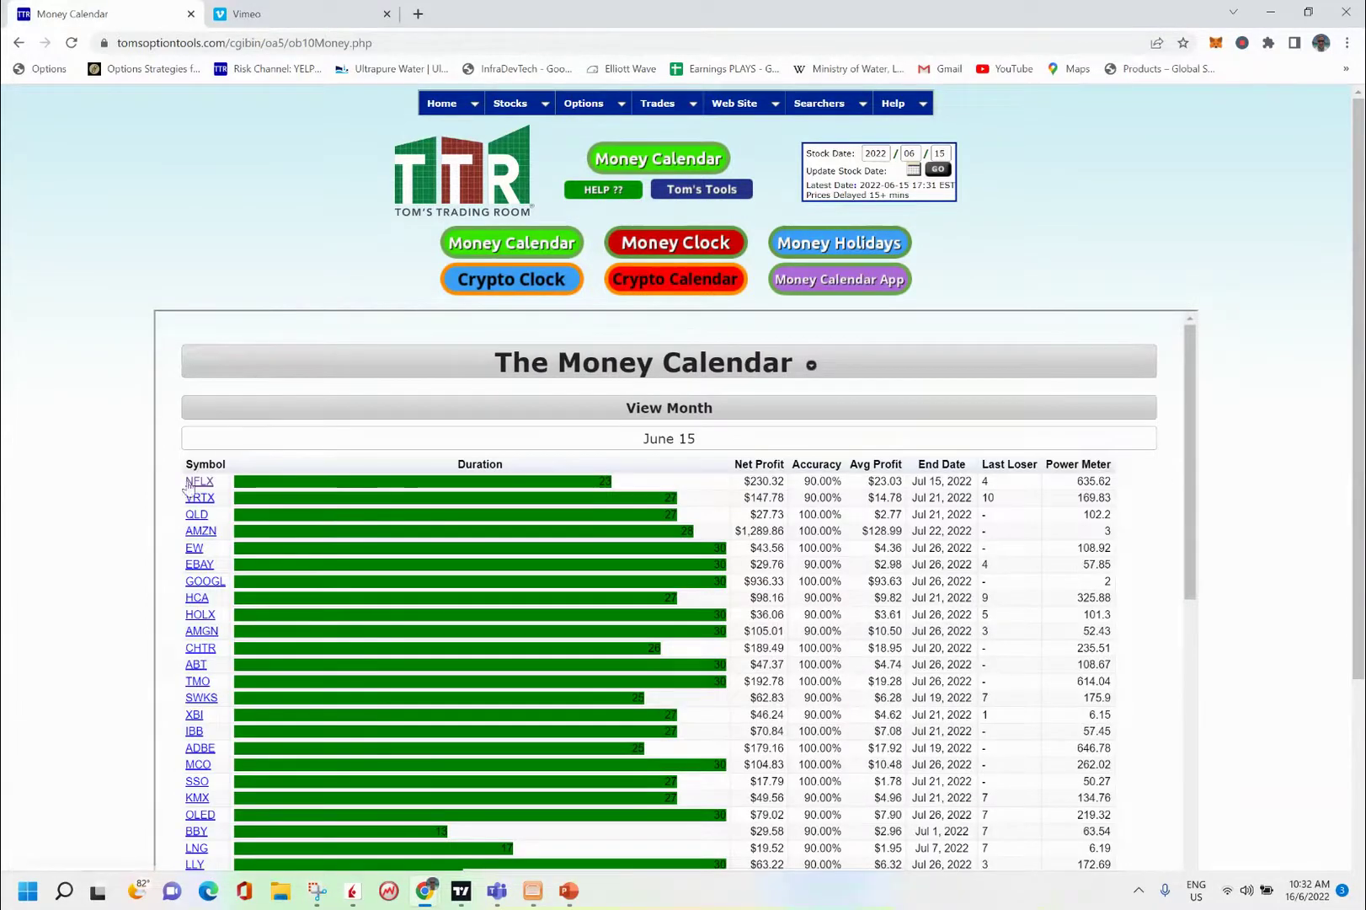
{"action": "left_click", "coordinate": [204, 465]}
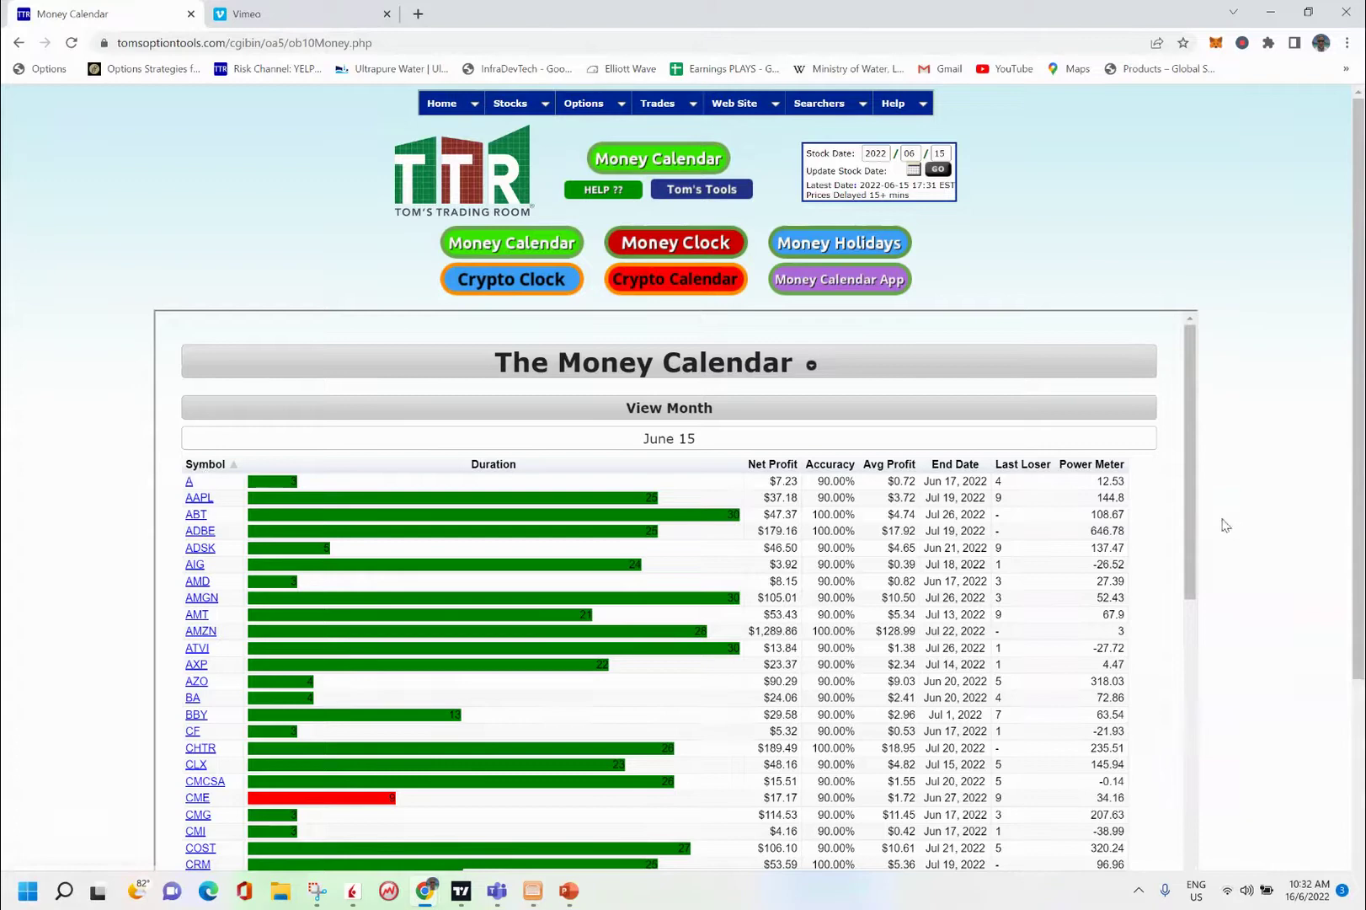
{"action": "left_click_drag", "start_coordinate": [1189, 515], "coordinate": [1192, 808]}
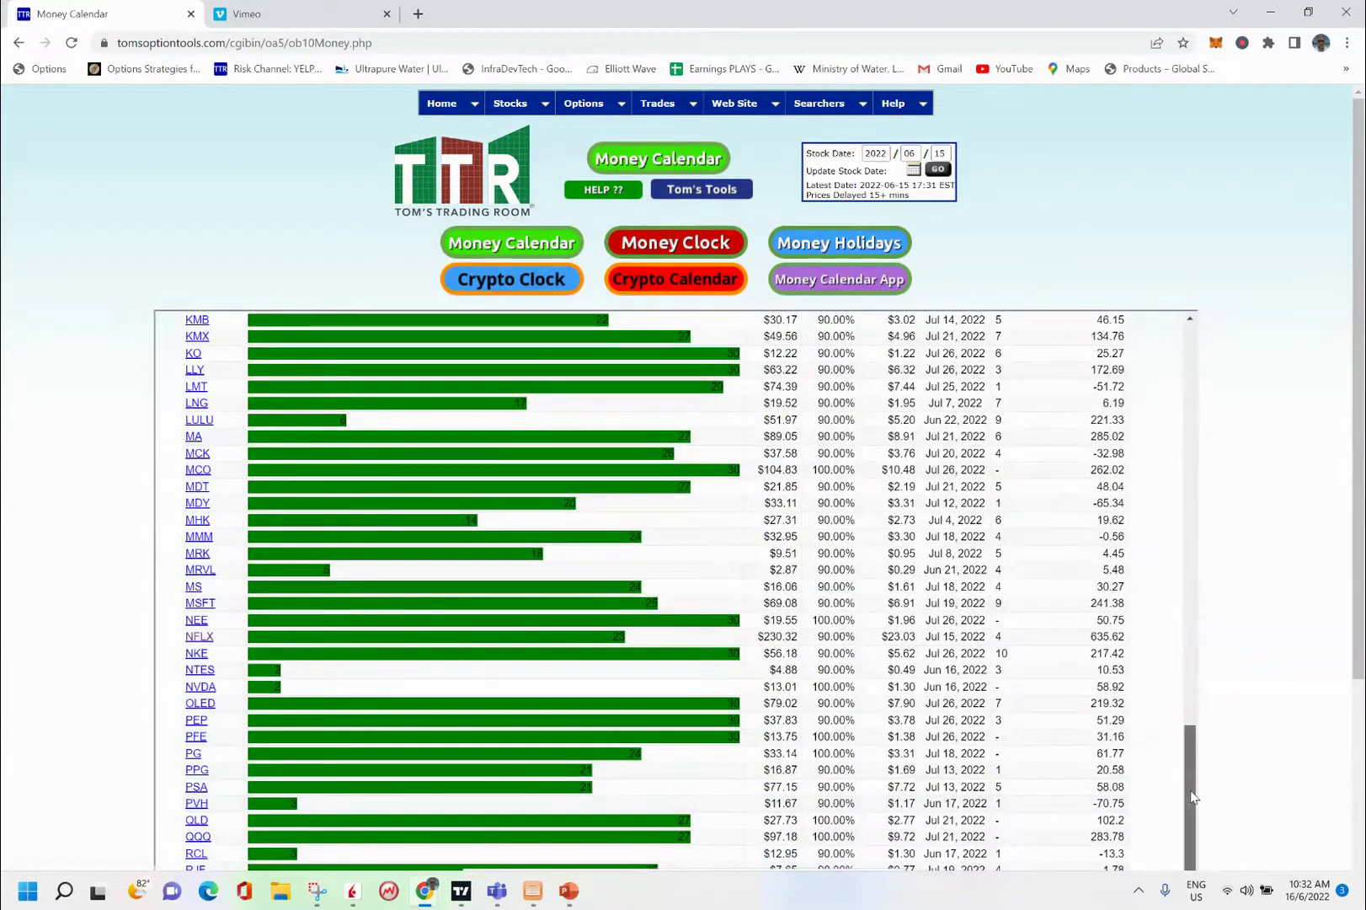
{"action": "scroll", "coordinate": [590, 725], "scroll_direction": "down", "scroll_amount": 2}
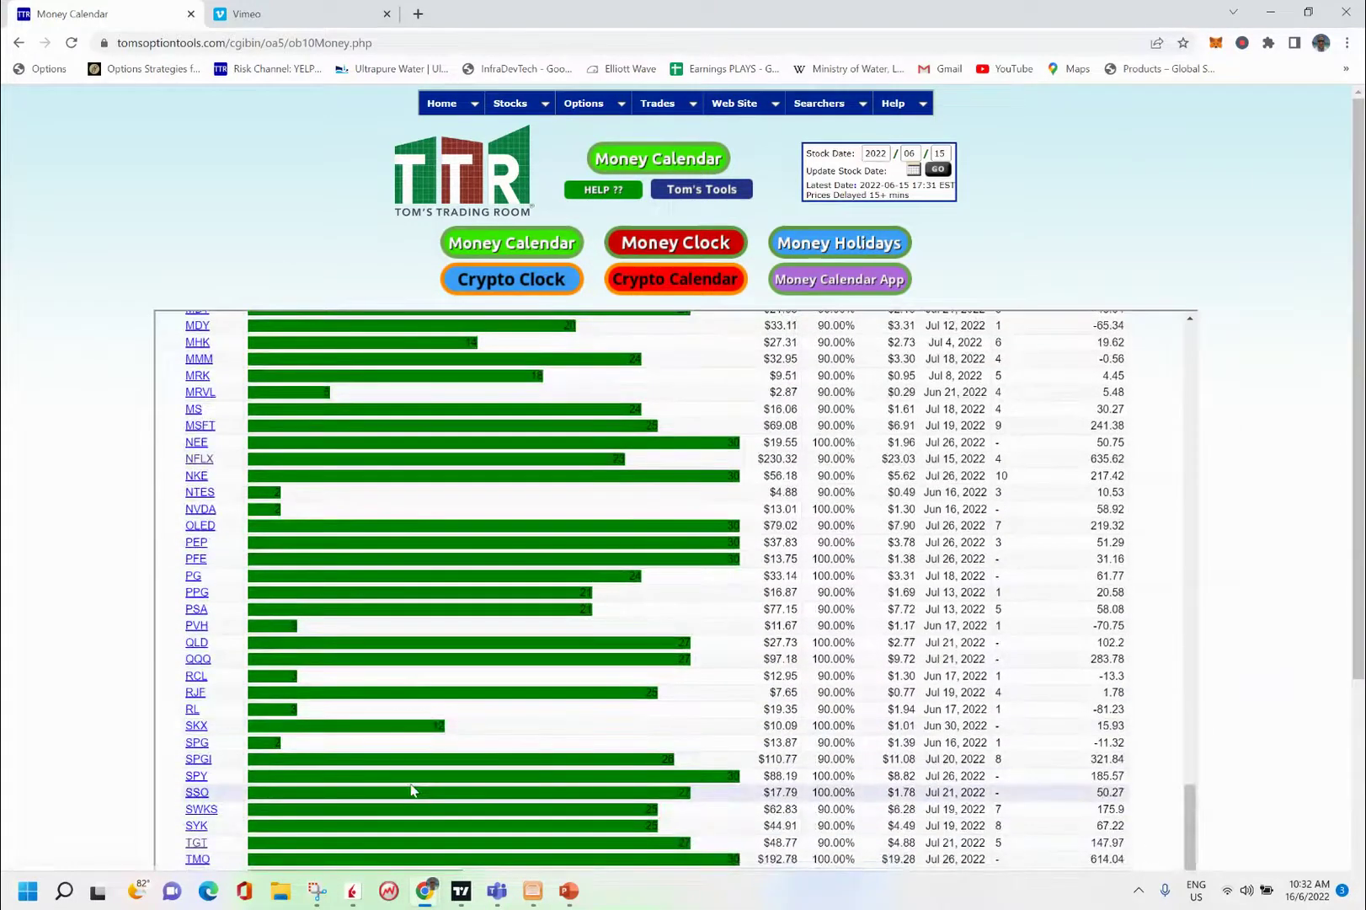
{"action": "left_click", "coordinate": [196, 843]}
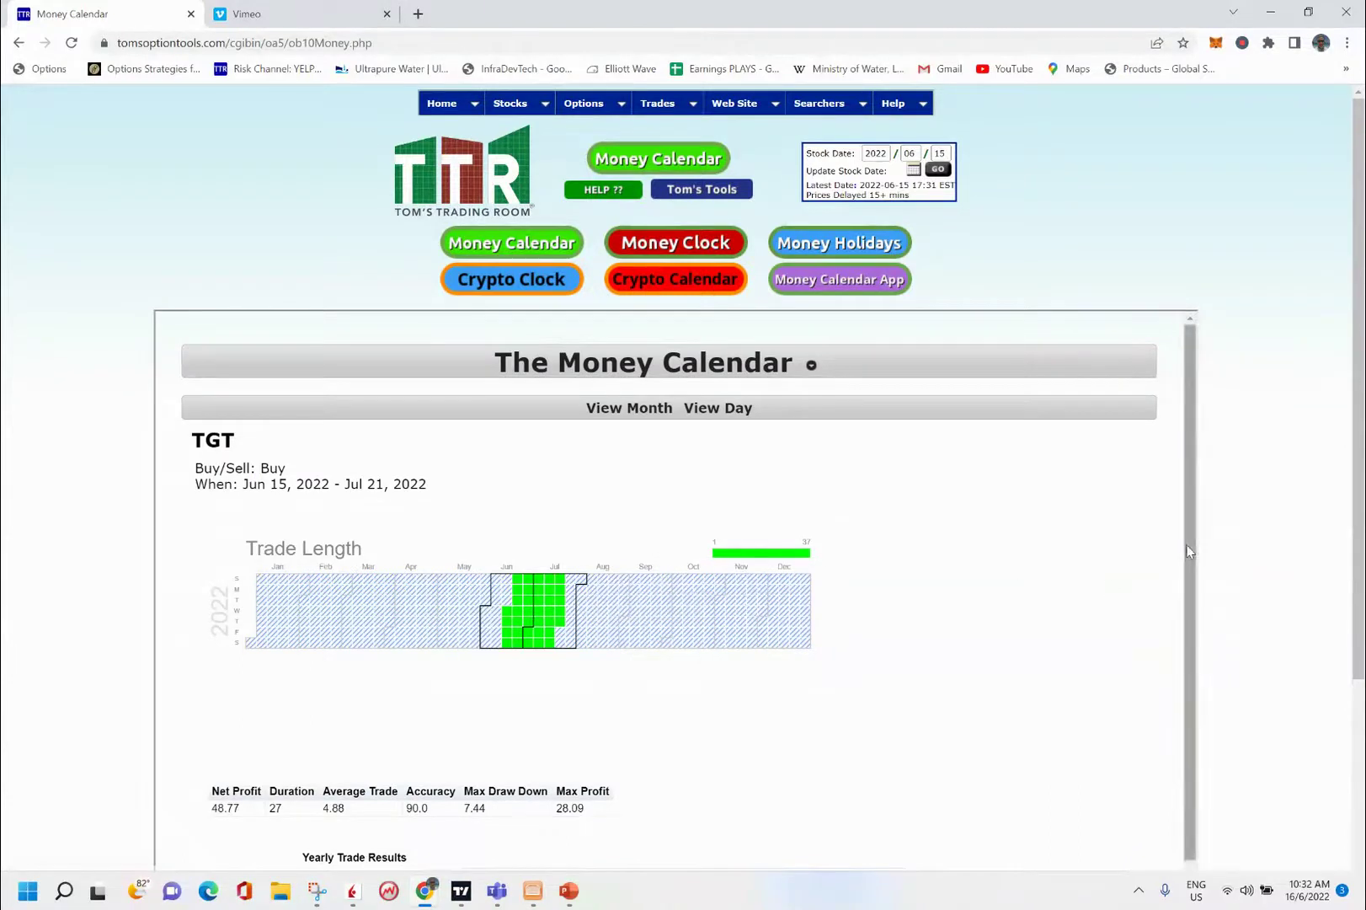
{"action": "left_click_drag", "start_coordinate": [1188, 551], "coordinate": [1195, 746]}
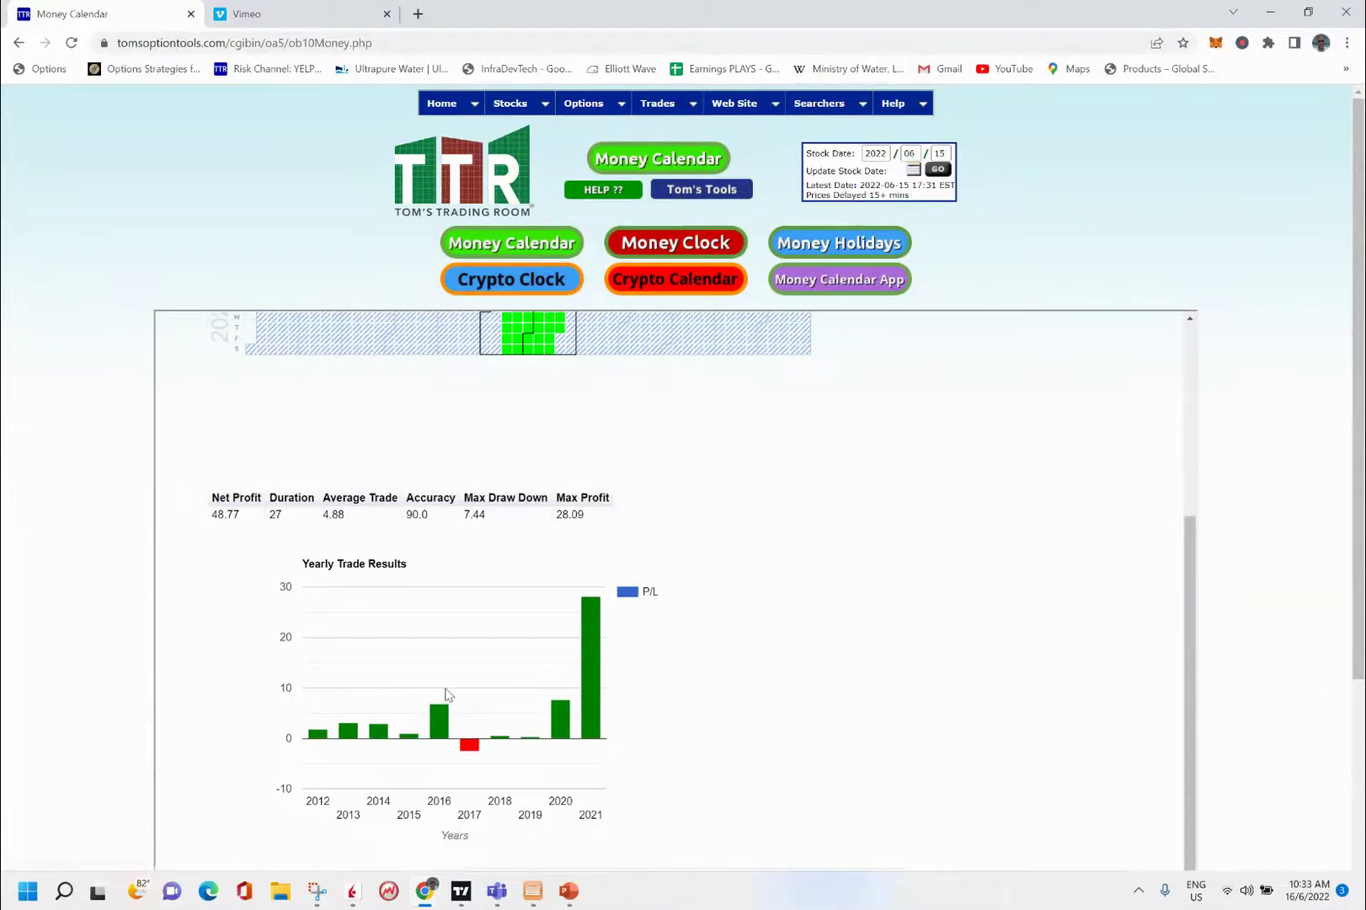
{"action": "mouse_move", "coordinate": [379, 734]}
{"action": "mouse_move", "coordinate": [587, 706]}
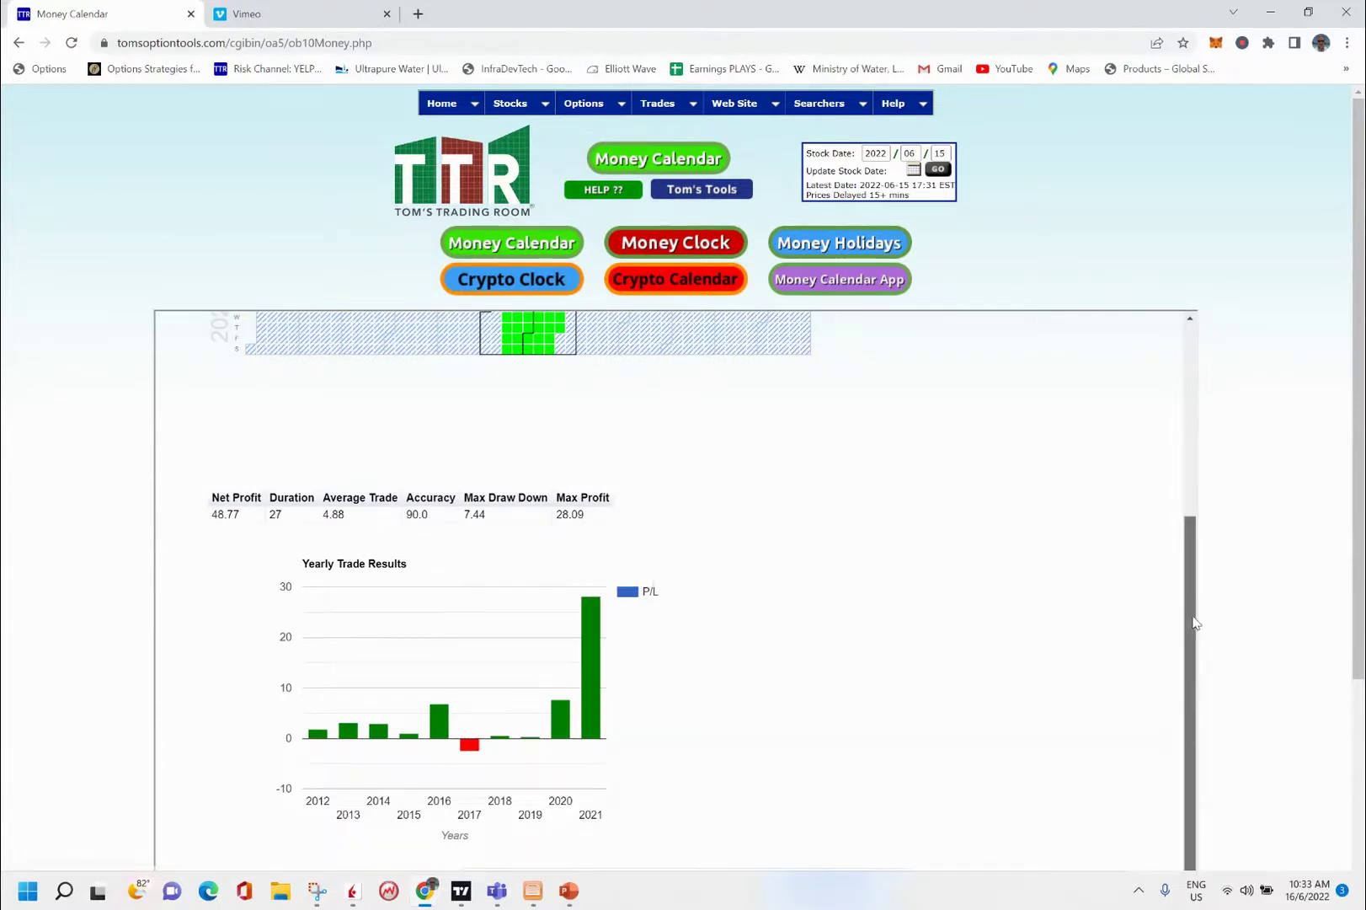
{"action": "left_click_drag", "start_coordinate": [1194, 624], "coordinate": [1199, 476]}
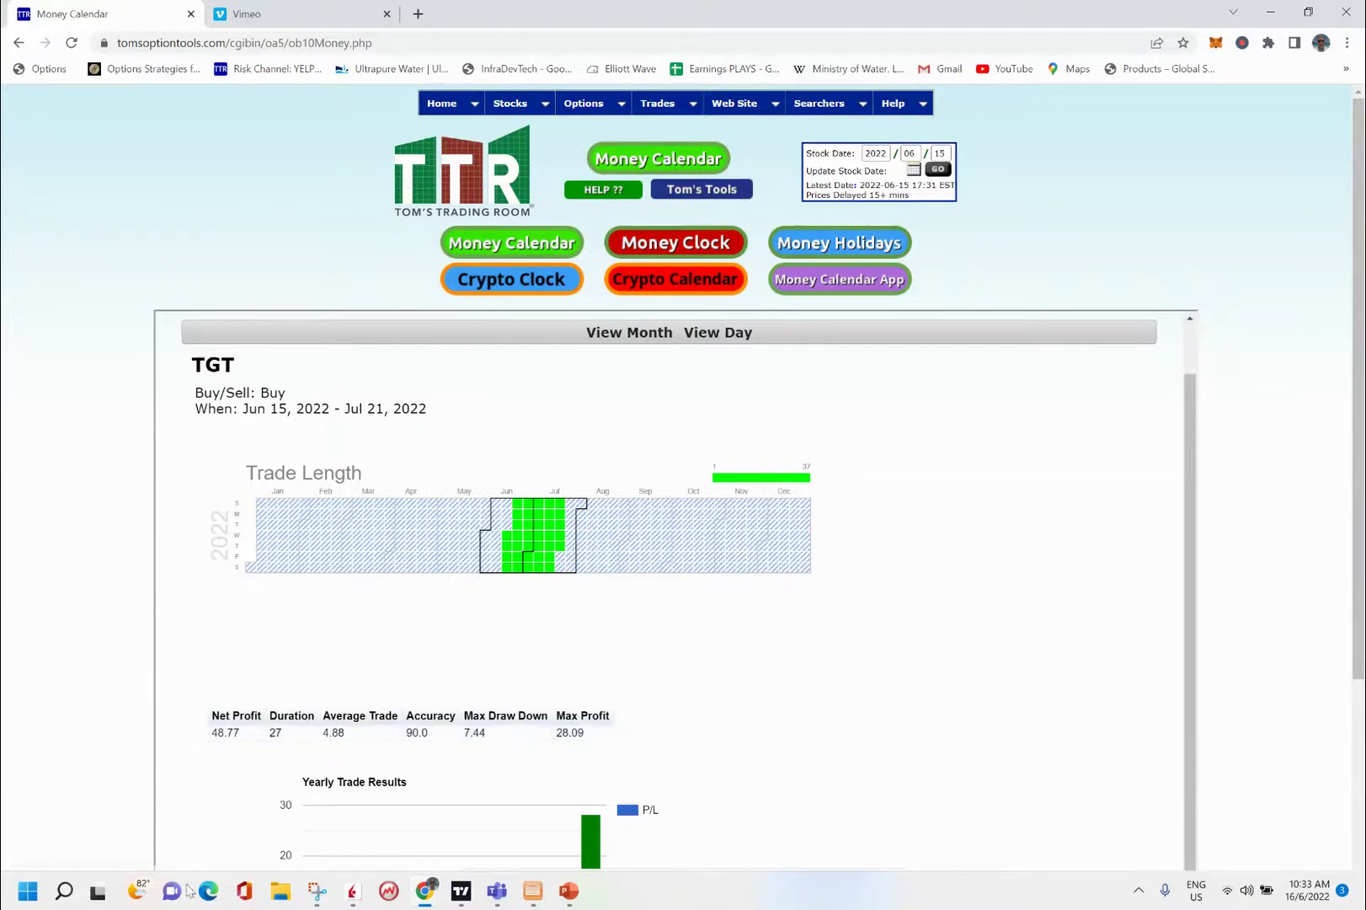
- Load the TGT chart in TradingView and delete its purple projection arrow
{"action": "left_click", "coordinate": [460, 891]}
{"action": "type", "text": "TGT"}
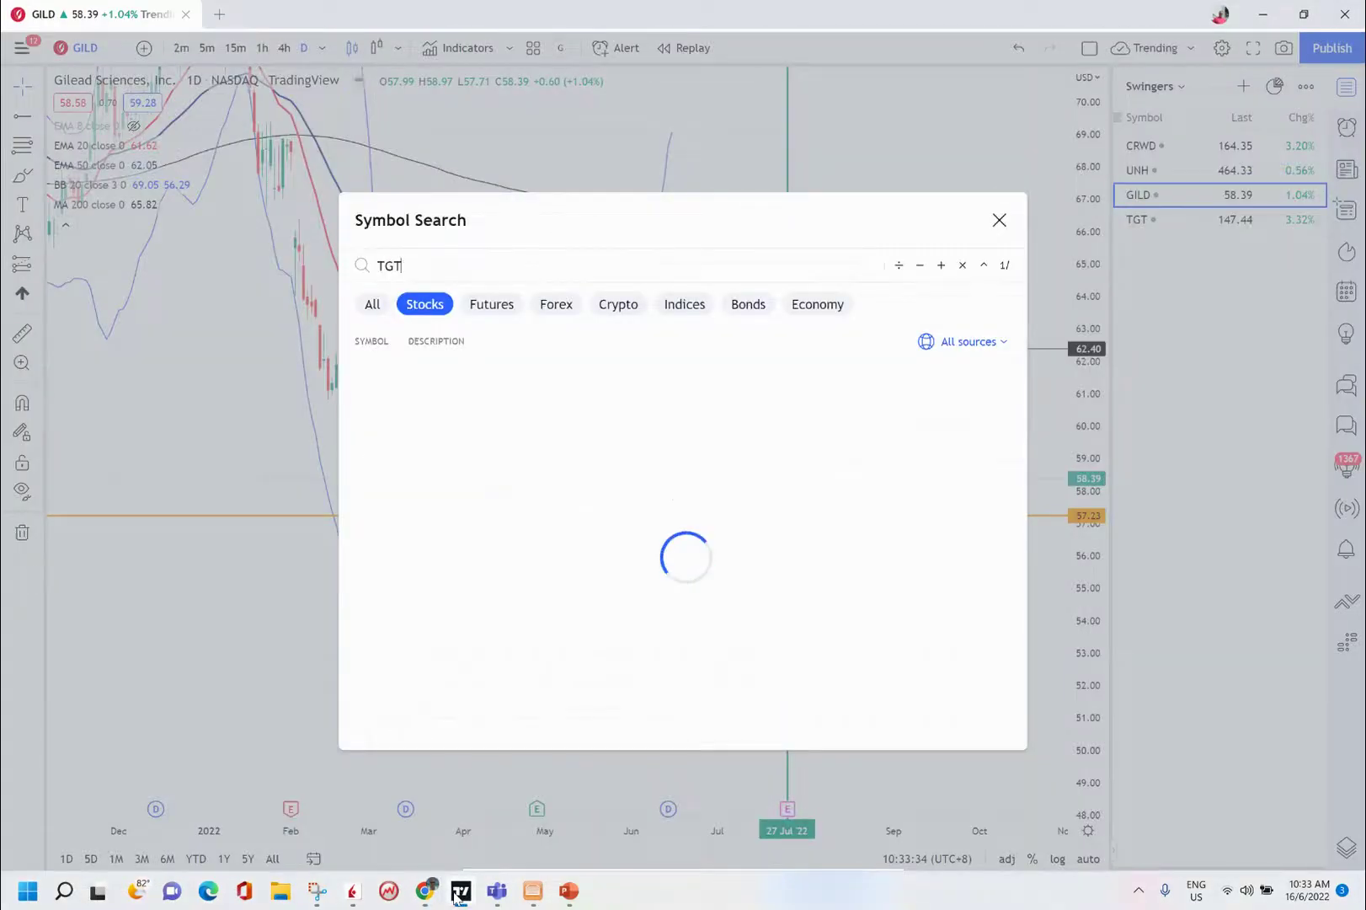
{"action": "key", "text": "Return"}
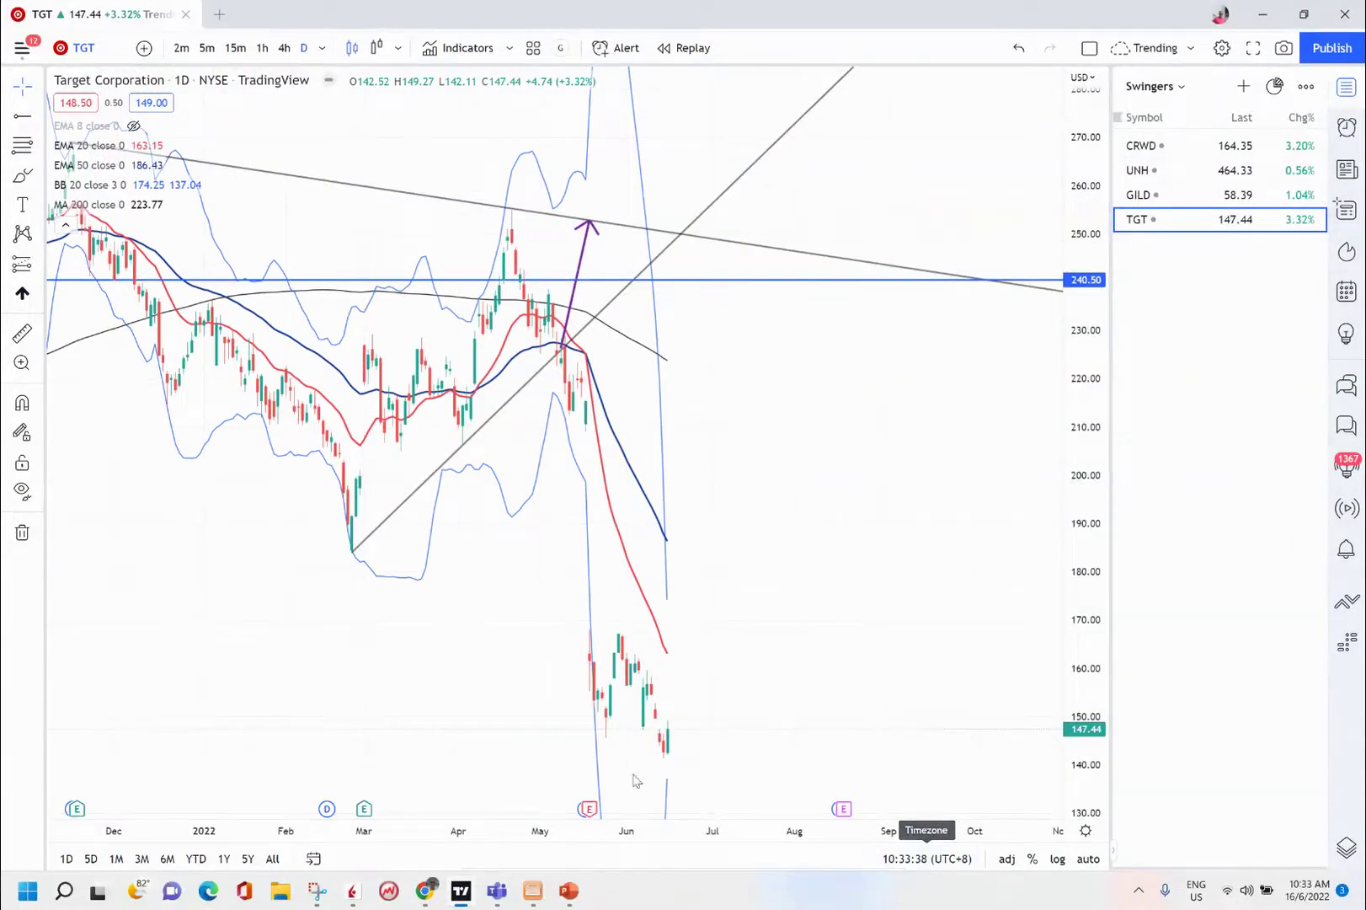
{"action": "left_click", "coordinate": [580, 267]}
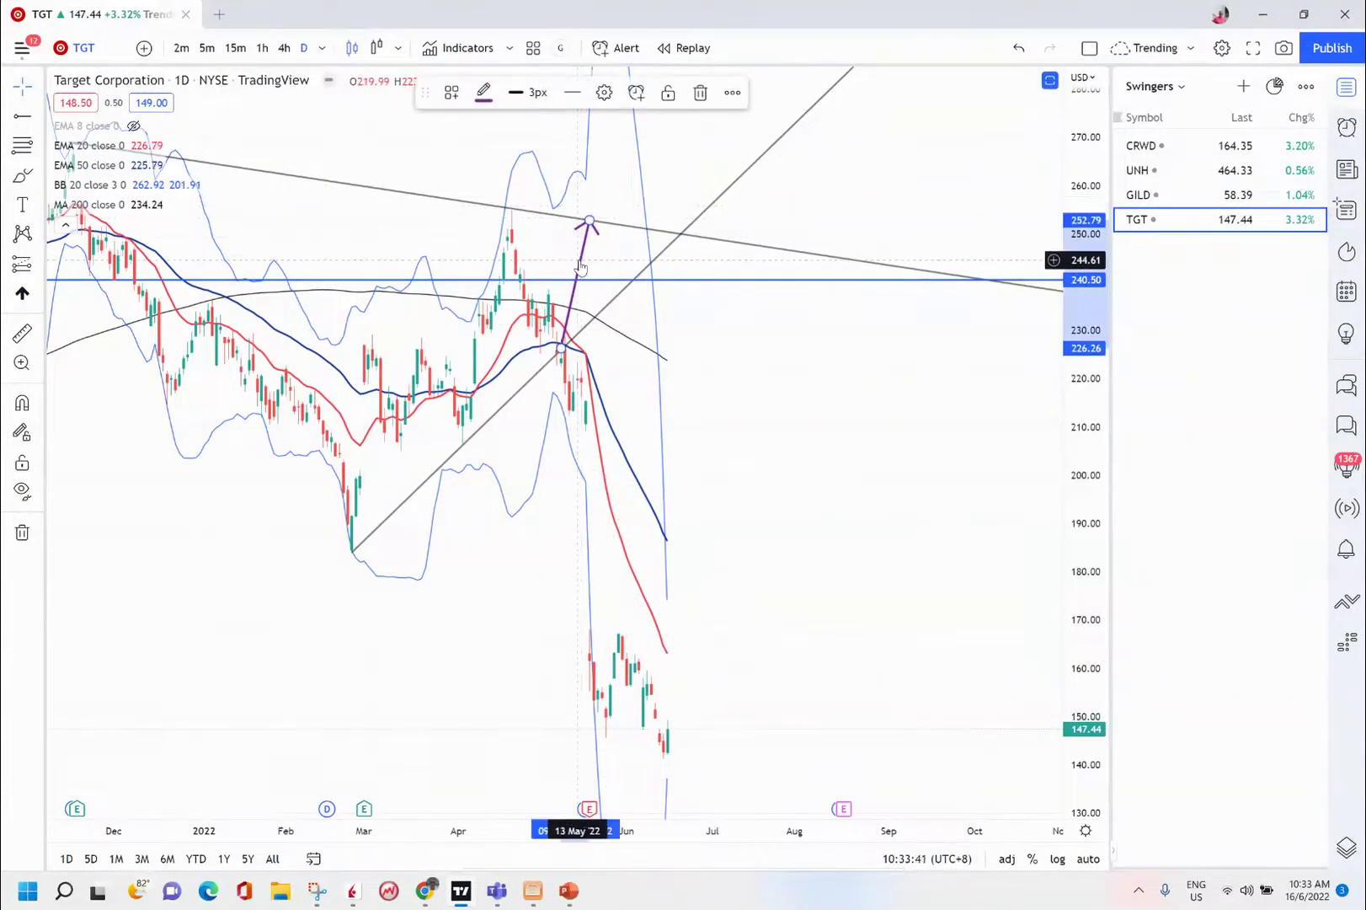
{"action": "key", "text": "Delete"}
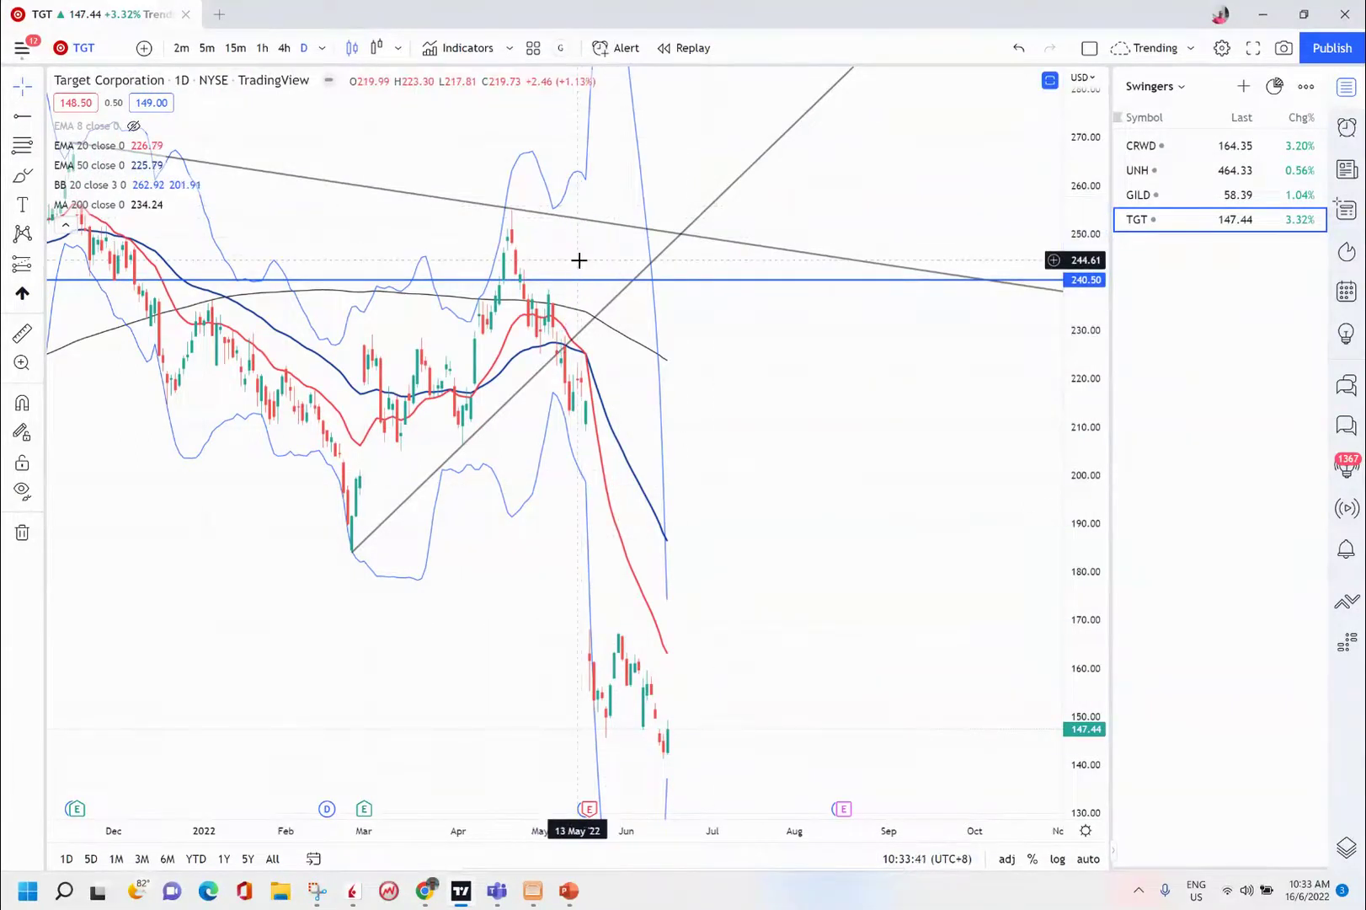
- Collapse the indicator legend, auto-fit the price scale, and switch the chart back to GILD
{"action": "left_click", "coordinate": [65, 225]}
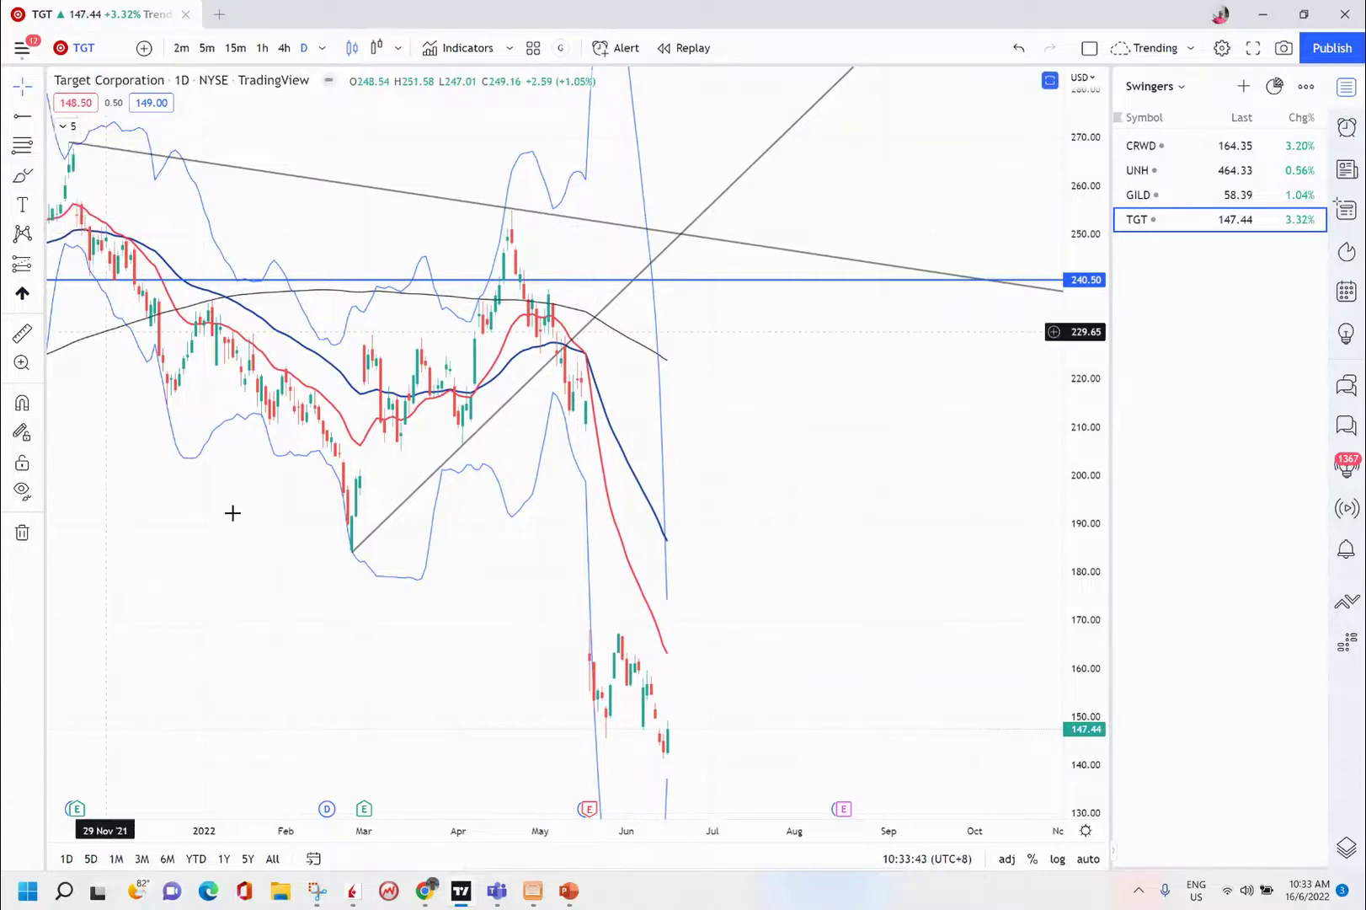
{"action": "double_click", "coordinate": [1092, 517]}
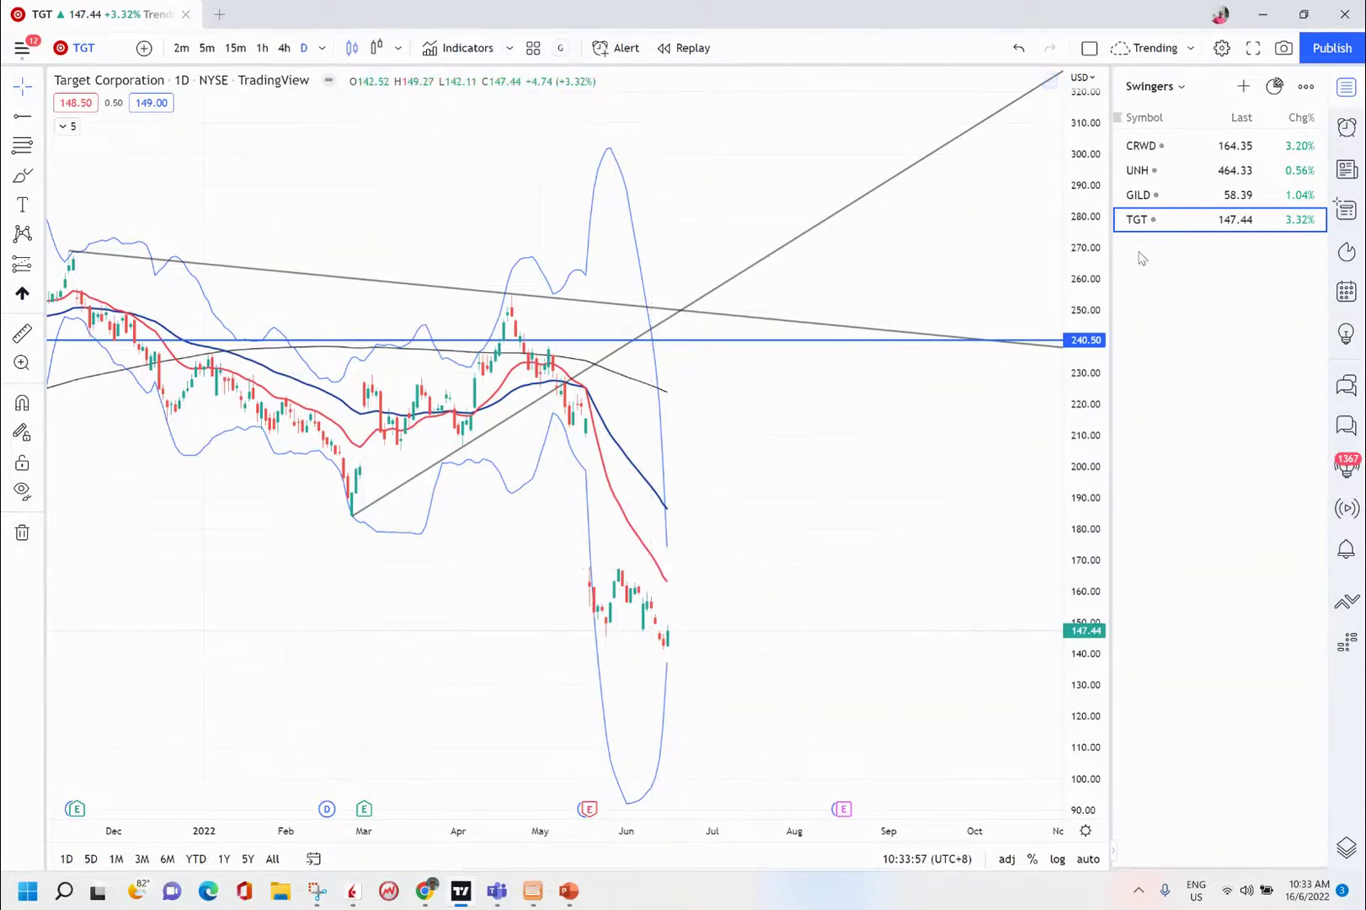
{"action": "left_click", "coordinate": [1145, 196]}
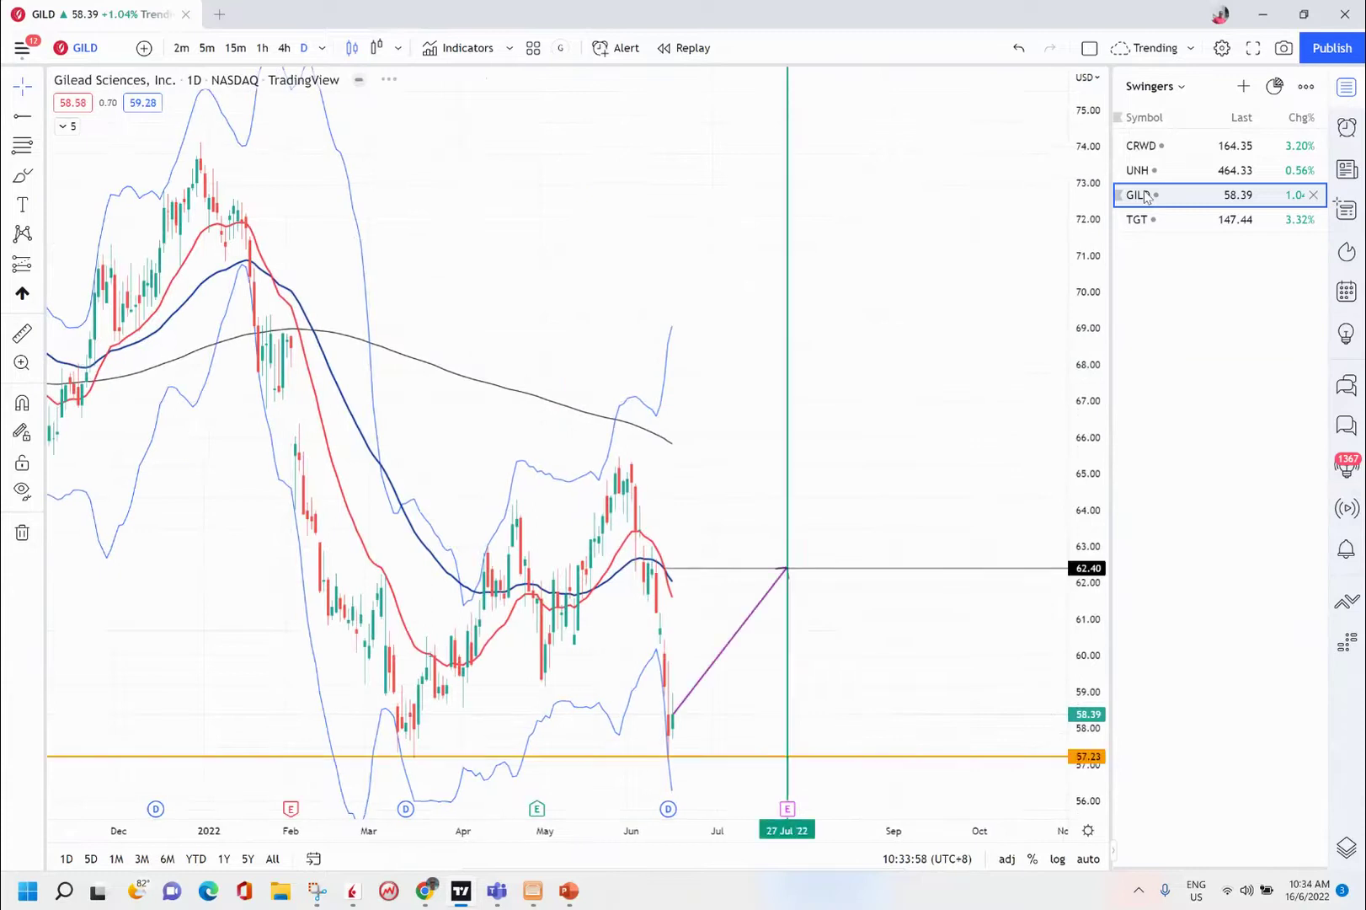
- Open Option Chains in the browser and load the chain for GILD instead of BYND
{"action": "mouse_move", "coordinate": [423, 882]}
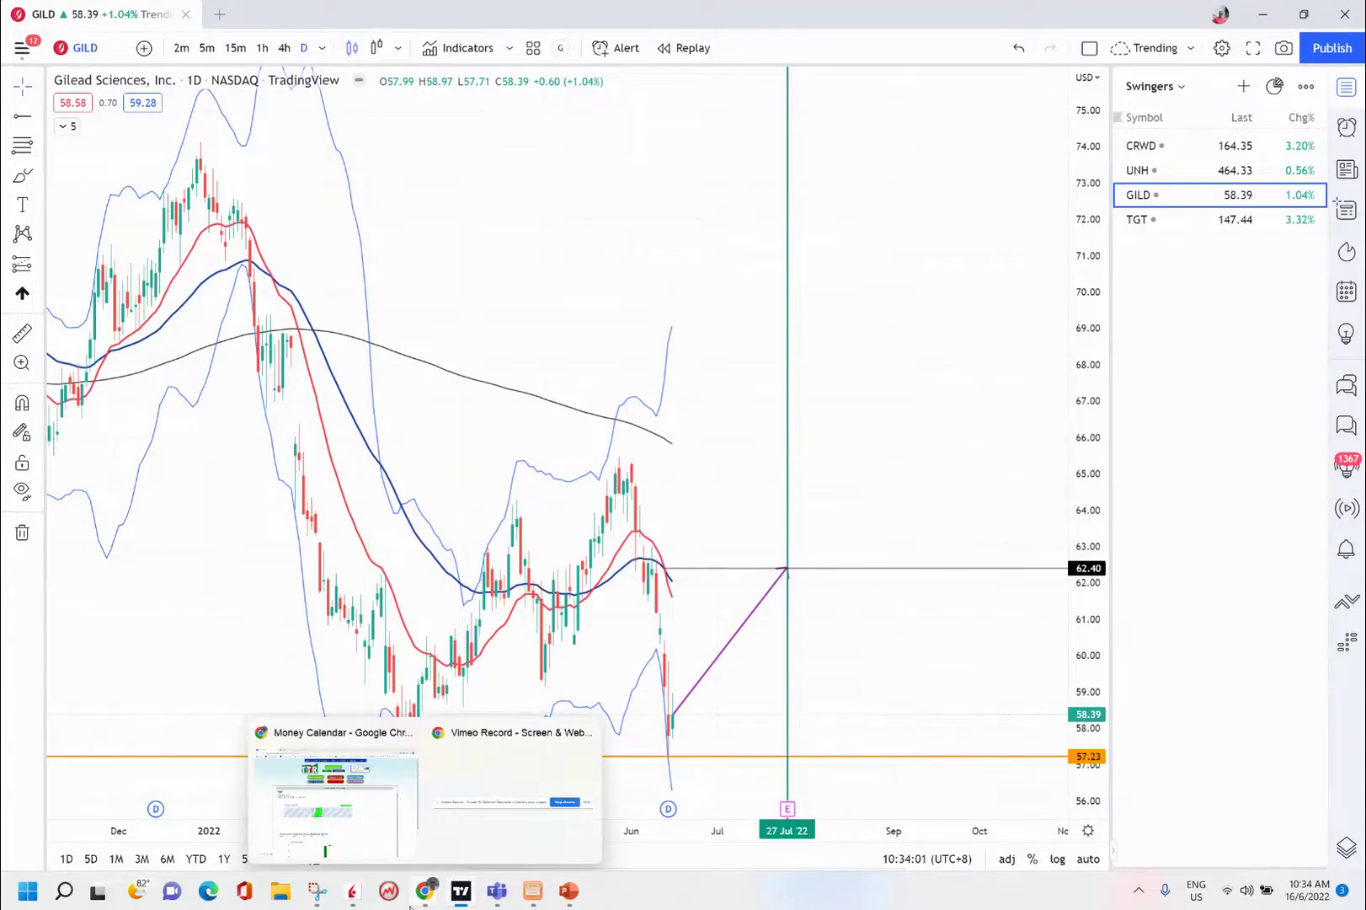
{"action": "left_click", "coordinate": [368, 819]}
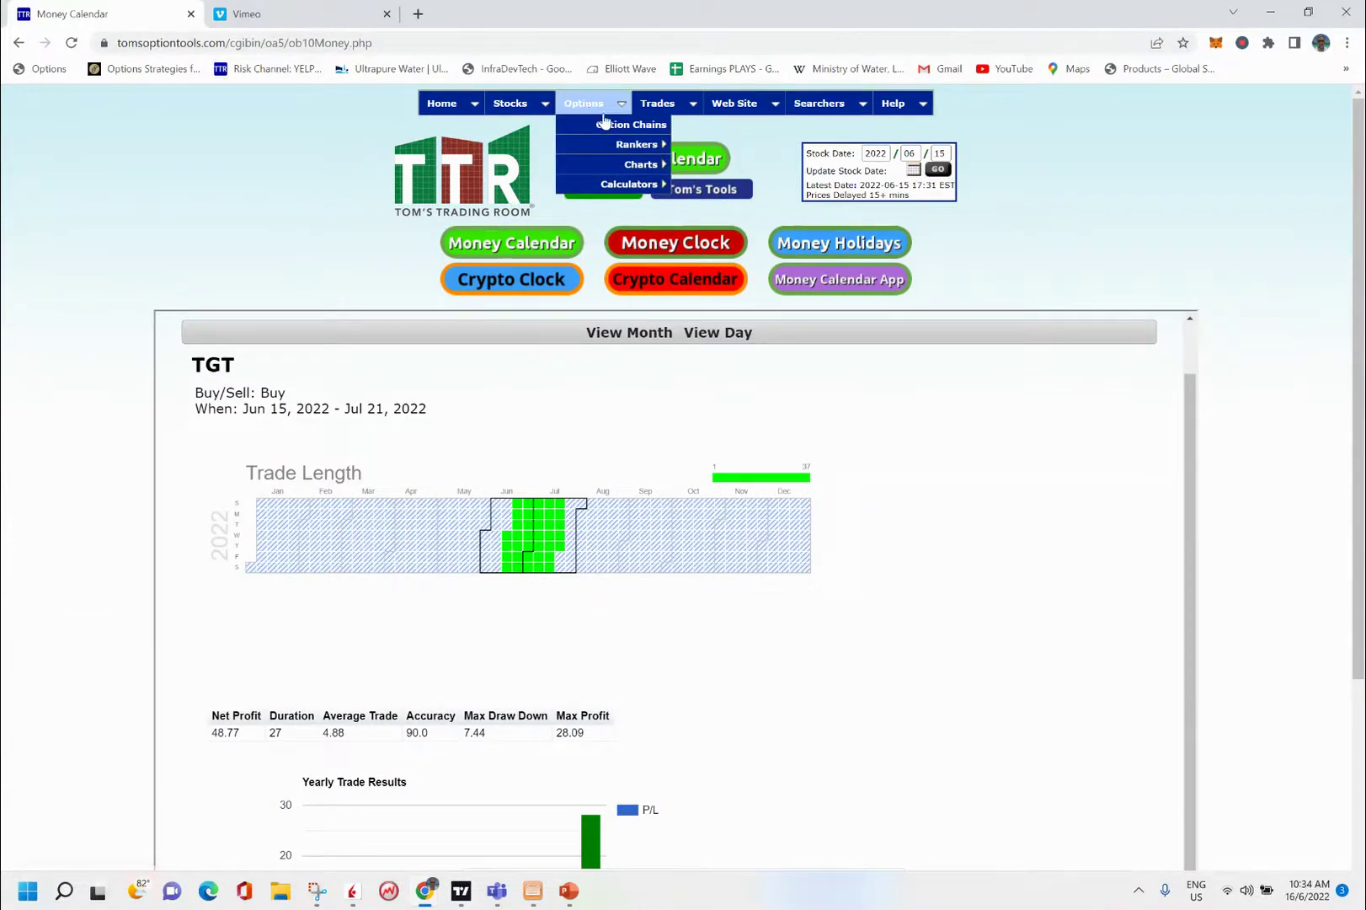
{"action": "left_click", "coordinate": [604, 127]}
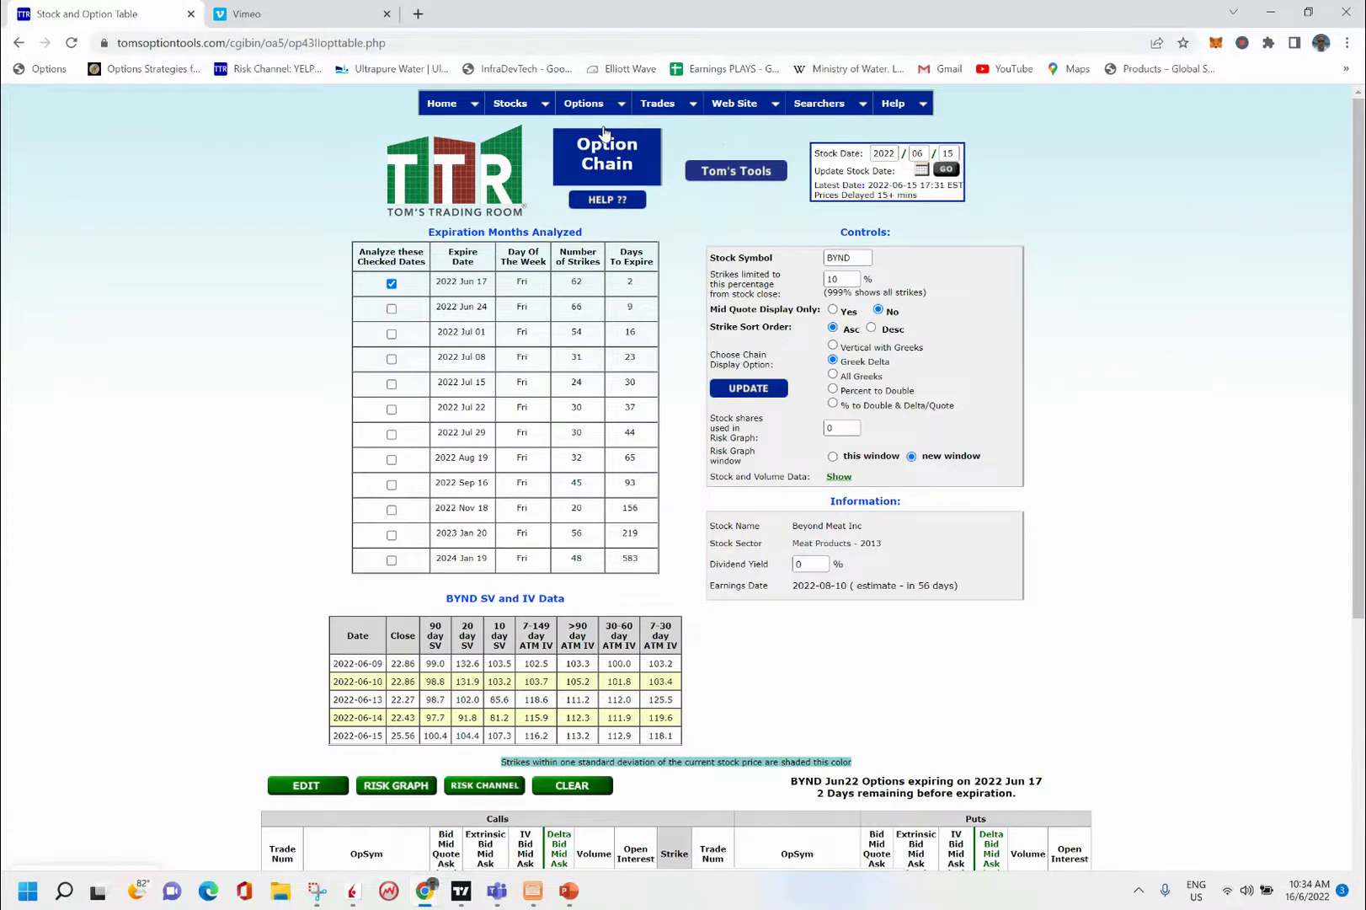
{"action": "double_click", "coordinate": [850, 257]}
{"action": "type", "text": "gi"}
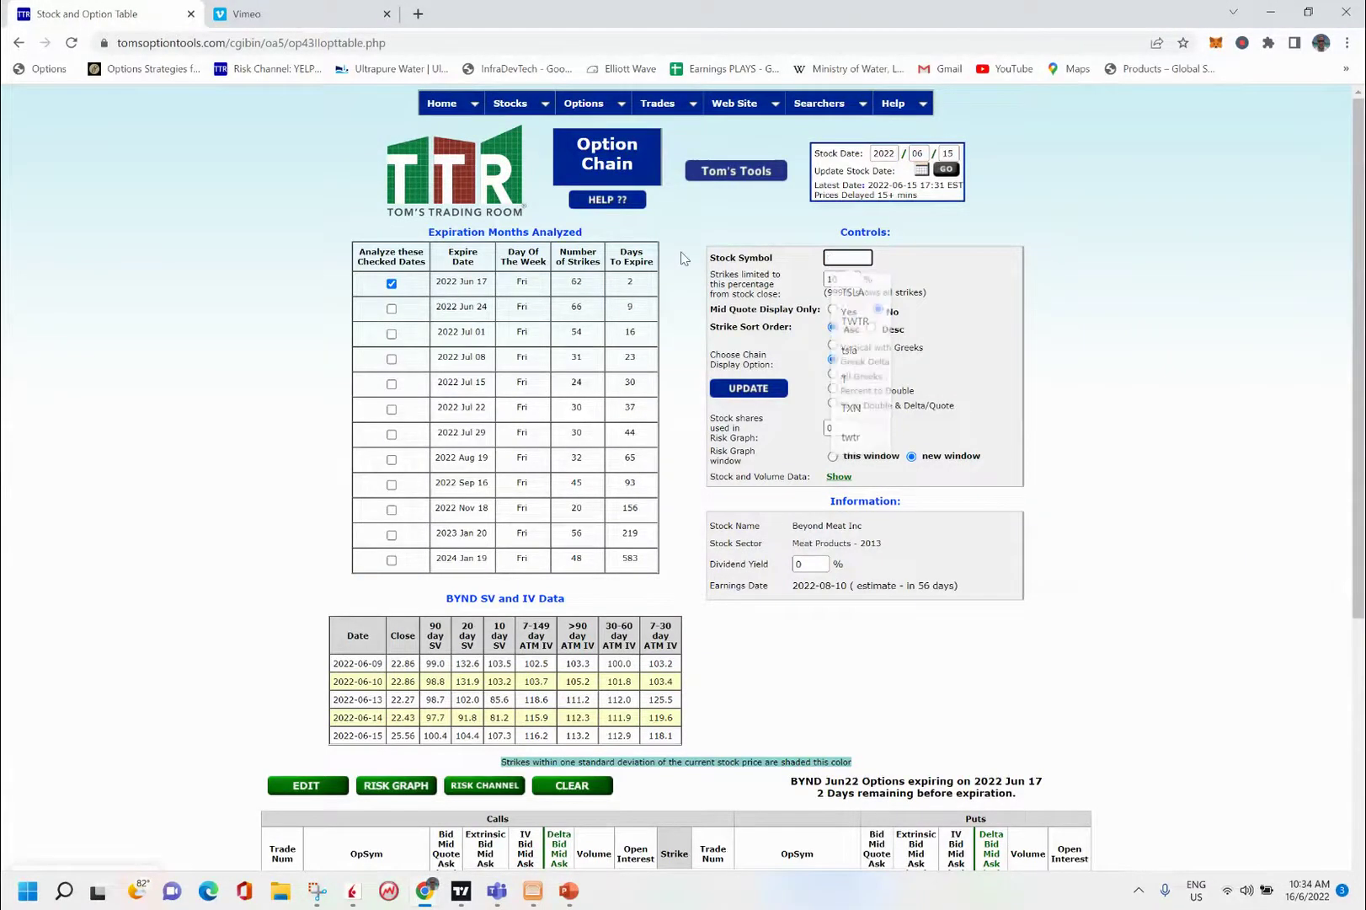
{"action": "type", "text": "ld"}
{"action": "key", "text": "Return"}
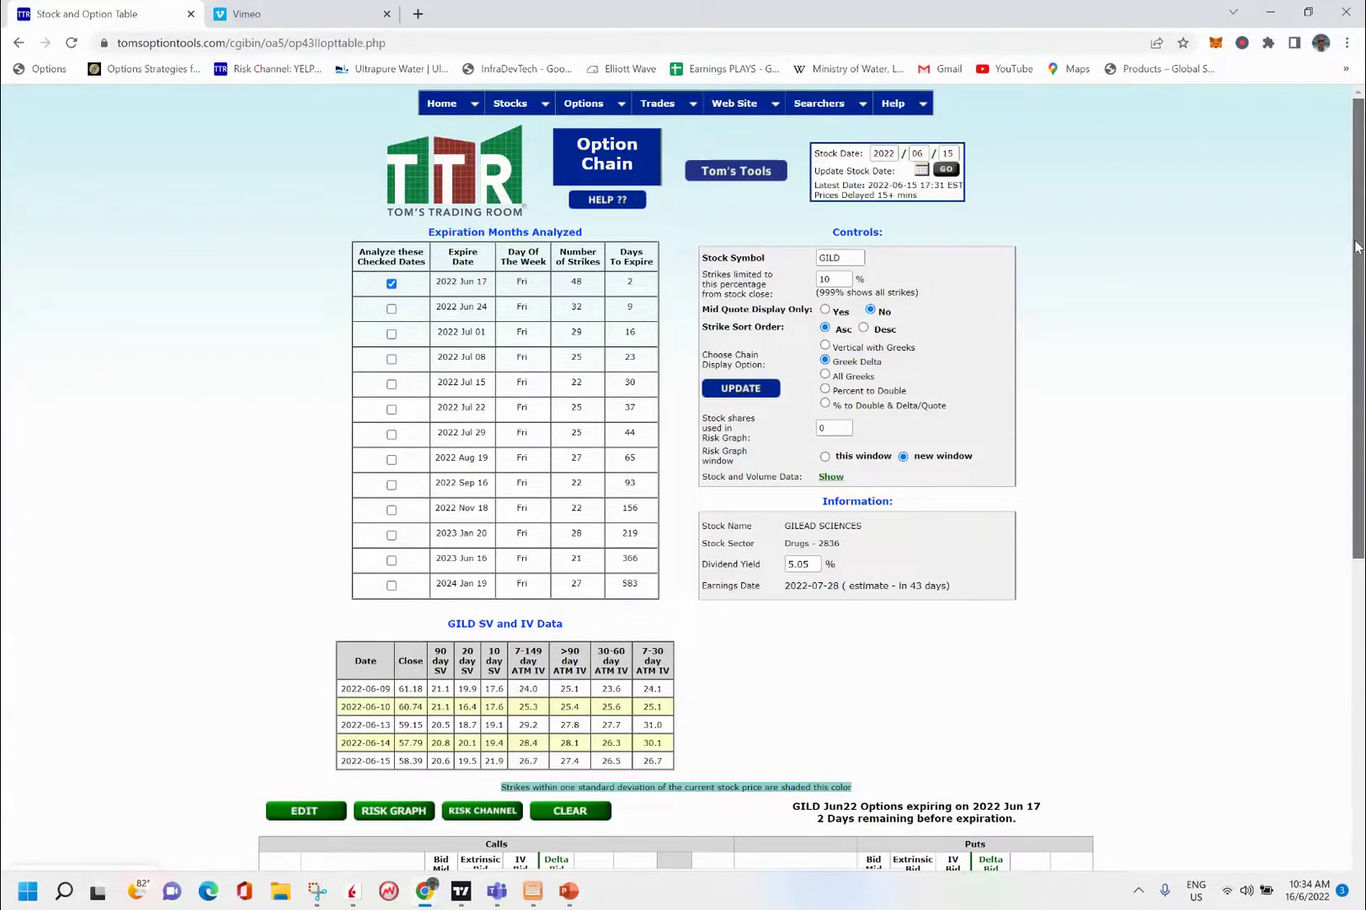
- Drop the 2022 Jun 17 expiration, scroll to the Jul 29 chain, and start the 60 call's quantity
{"action": "left_click_drag", "start_coordinate": [1358, 245], "coordinate": [1327, 253]}
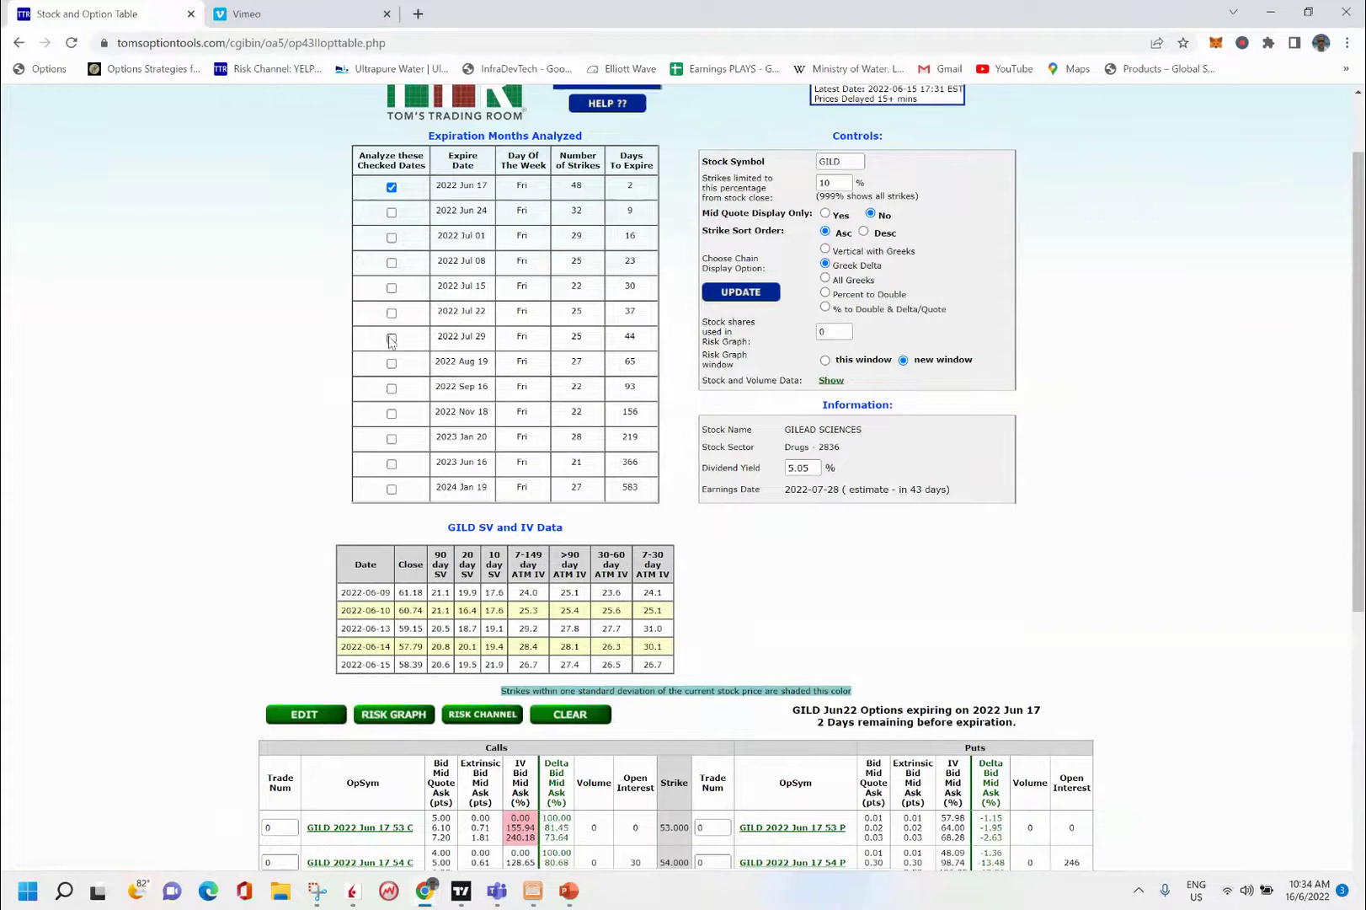
{"action": "left_click", "coordinate": [392, 187]}
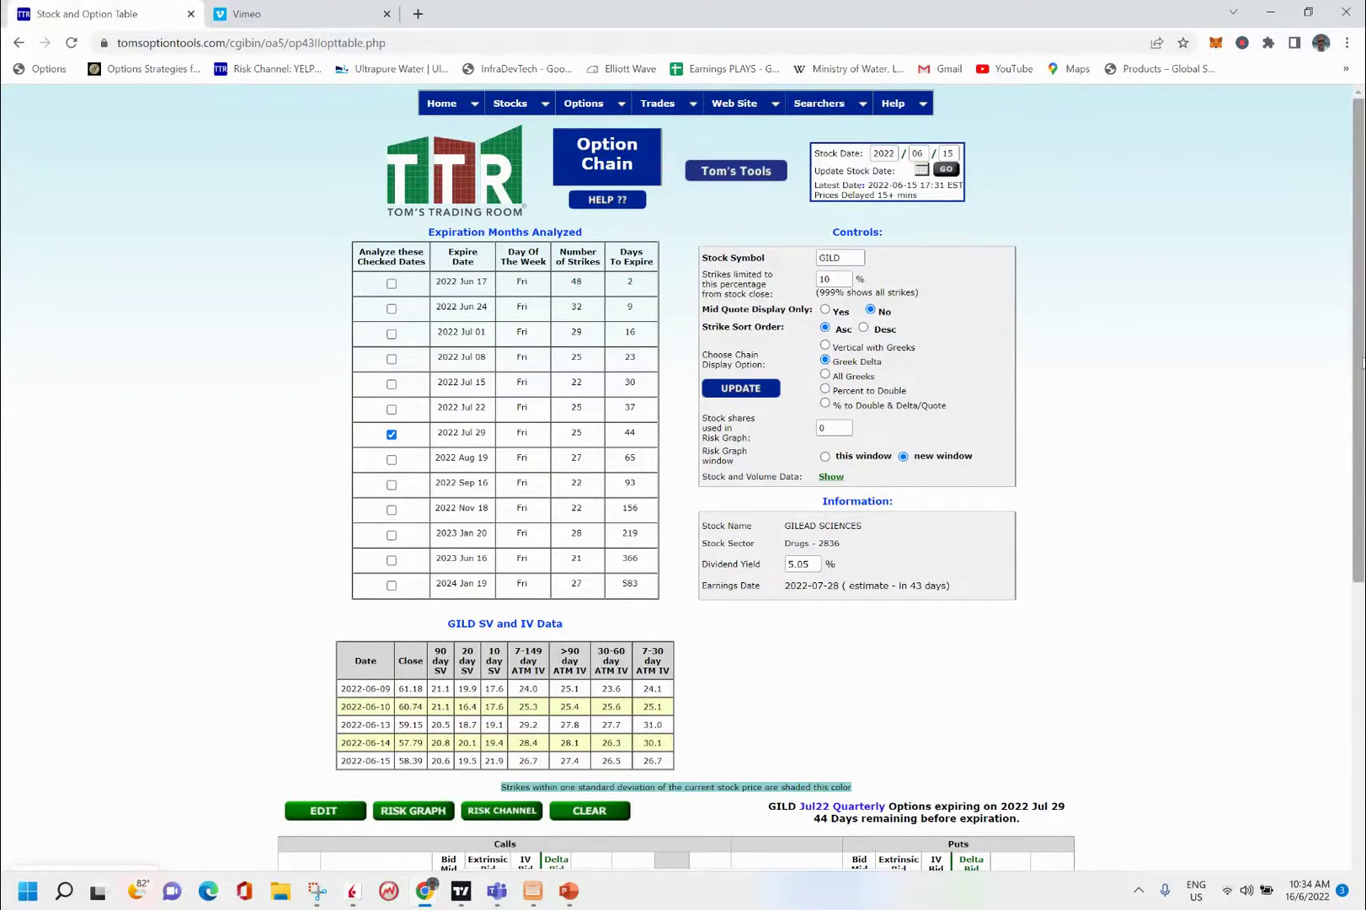
{"action": "left_click_drag", "start_coordinate": [1359, 355], "coordinate": [1360, 667]}
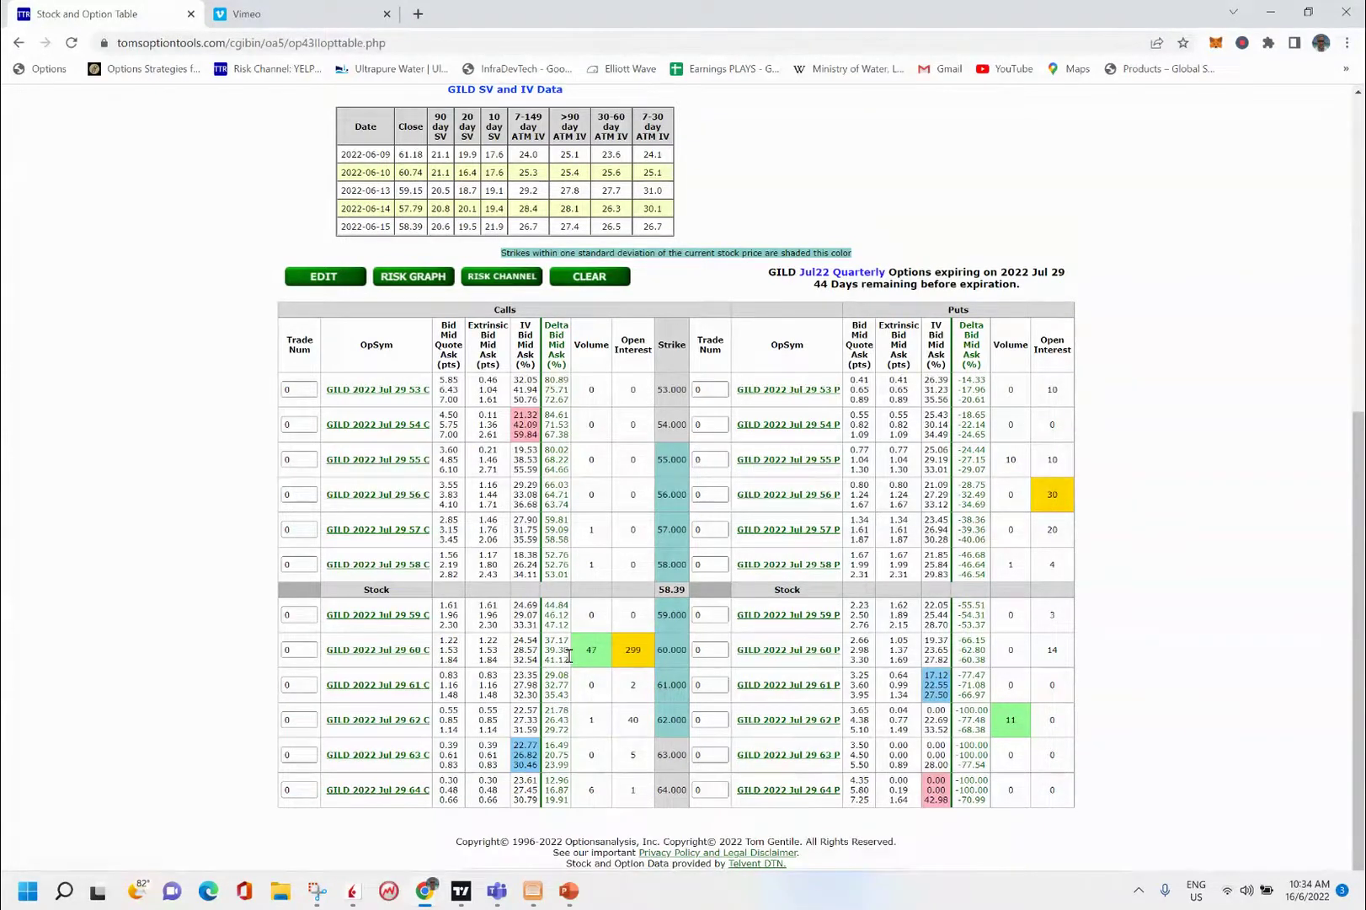
{"action": "left_click", "coordinate": [300, 650]}
- Set the 60 call leg to quantity 2 with a 1.55 entry price
{"action": "type", "text": "1"}
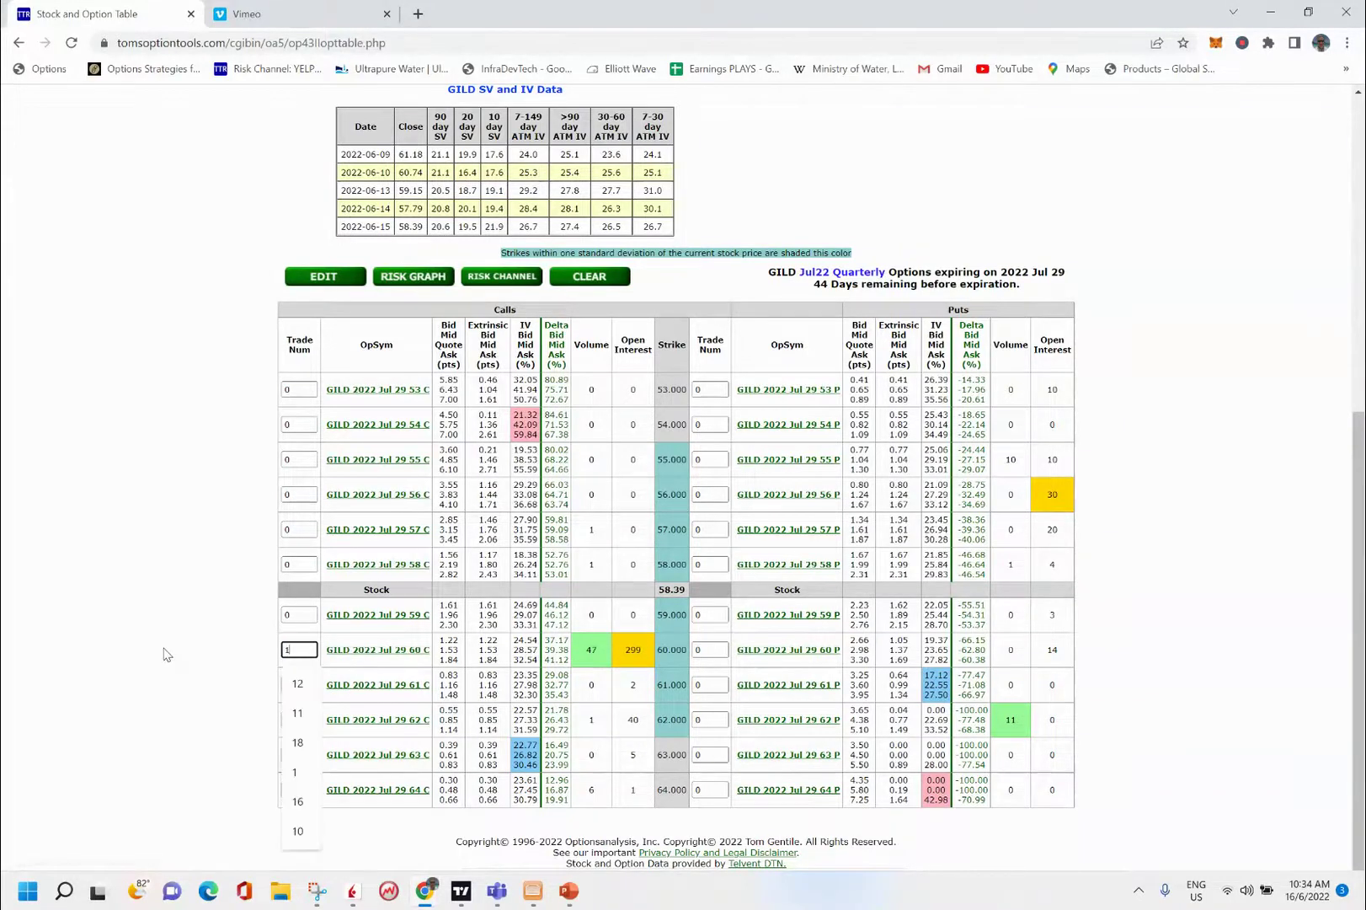
{"action": "key", "text": "BackSpace"}
{"action": "type", "text": "2"}
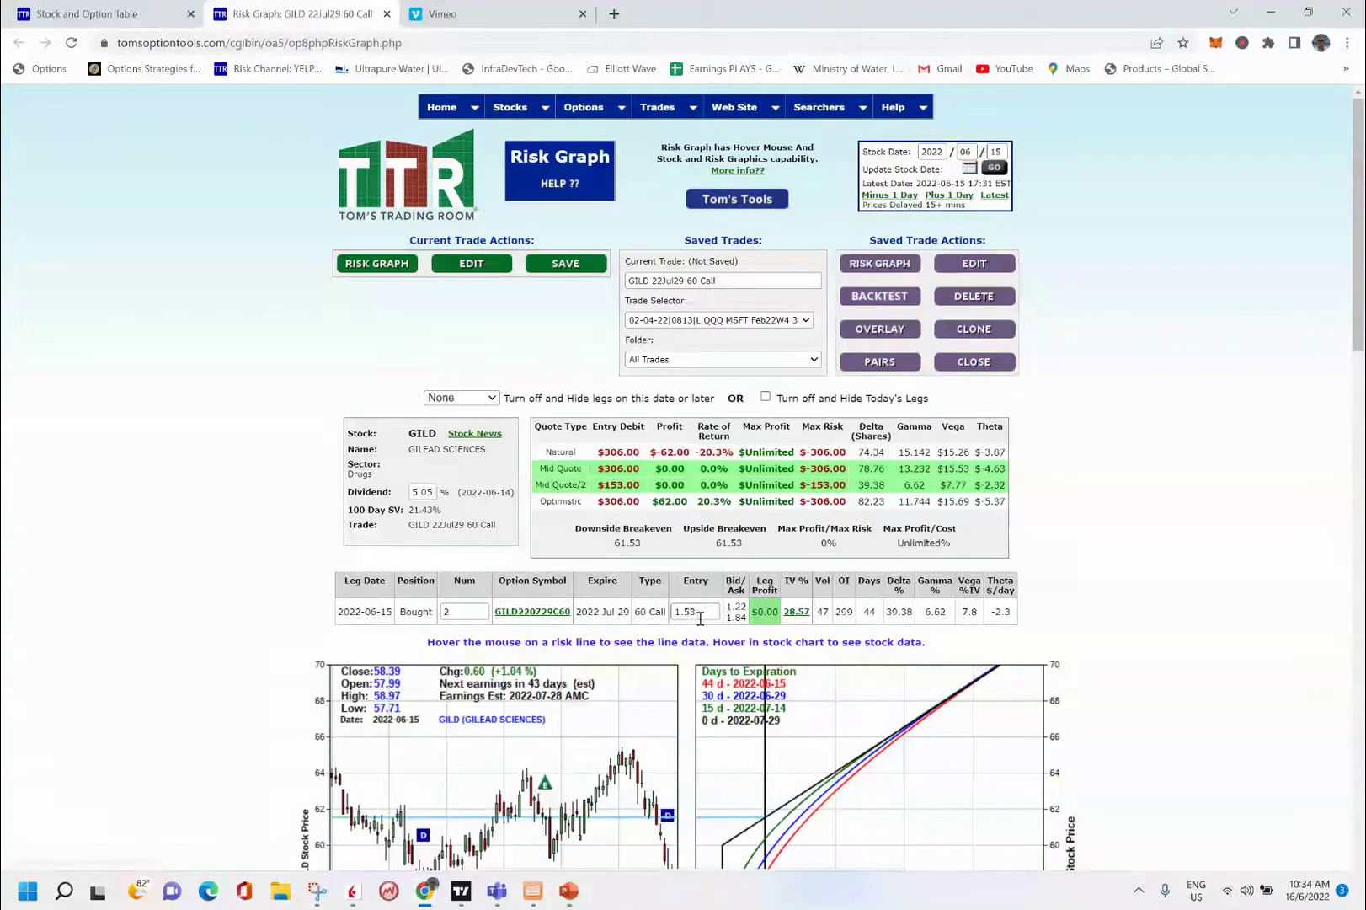
{"action": "left_click", "coordinate": [698, 612]}
{"action": "key", "text": "BackSpace"}
{"action": "type", "text": "5"}
- File the GILD call trade under Swingers Spring 2022 and save it
{"action": "left_click", "coordinate": [638, 360]}
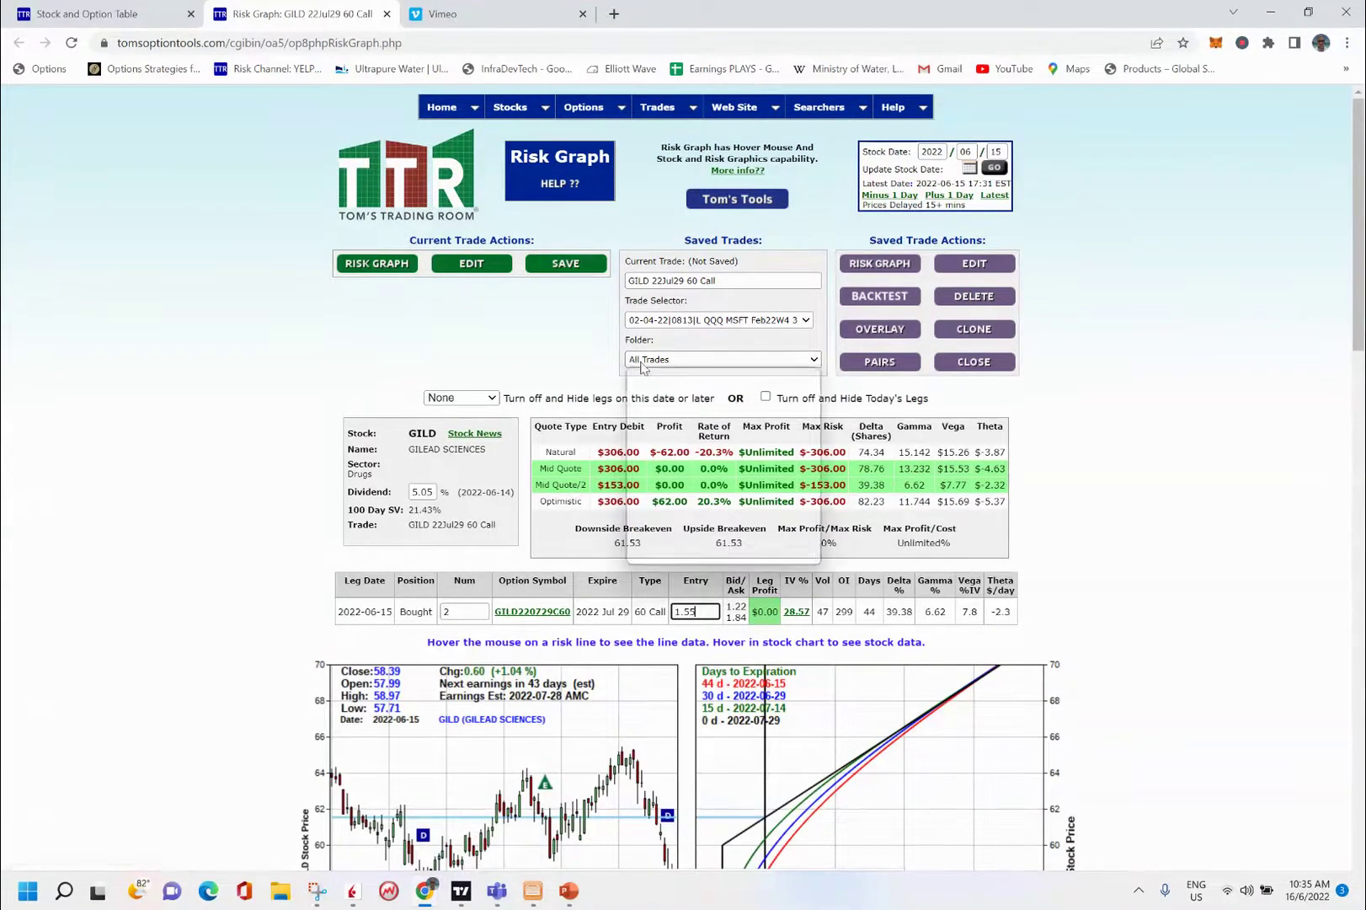
{"action": "left_click", "coordinate": [673, 550]}
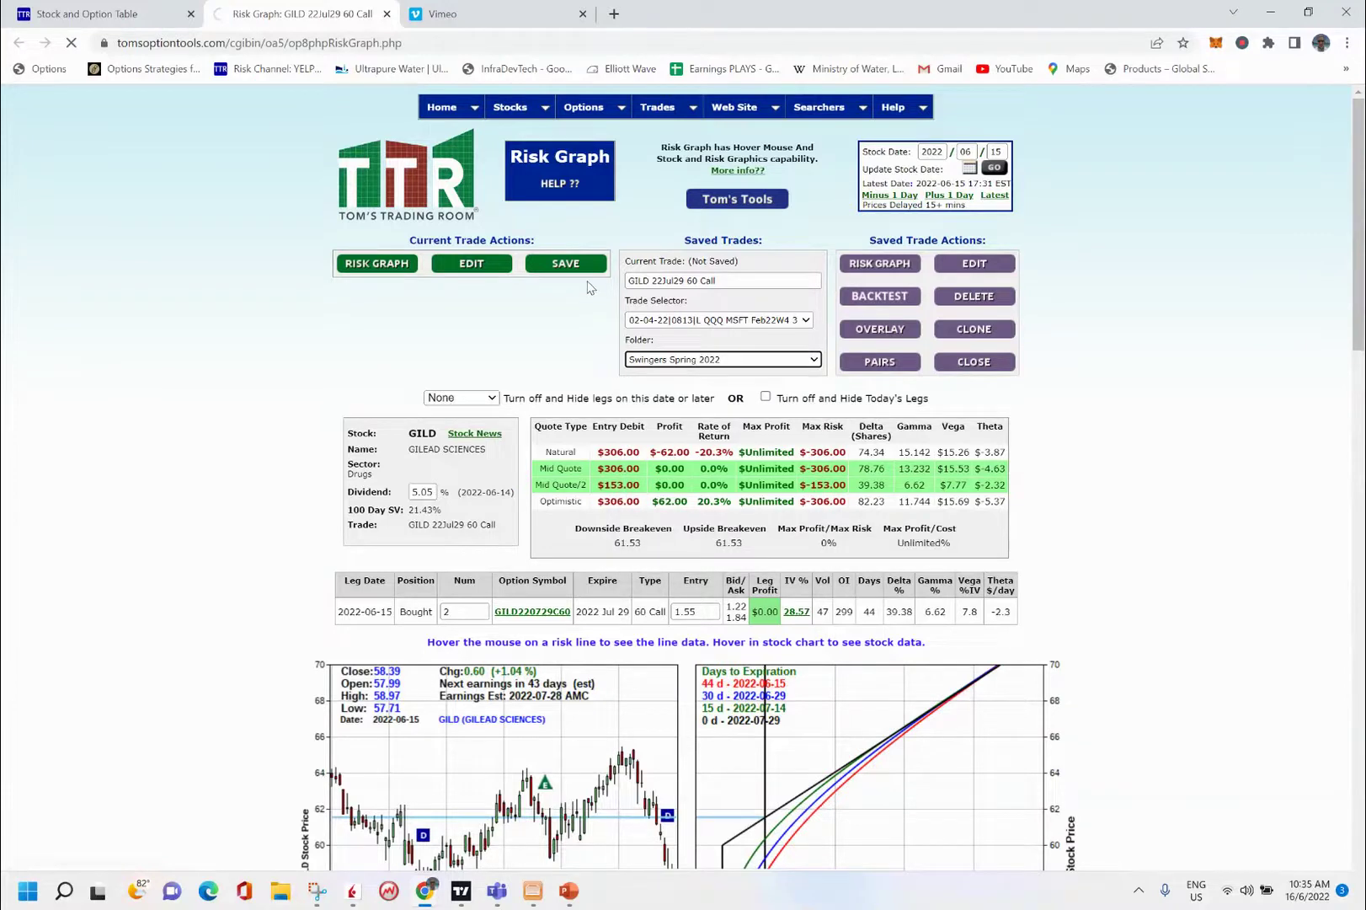
{"action": "left_click", "coordinate": [579, 266]}
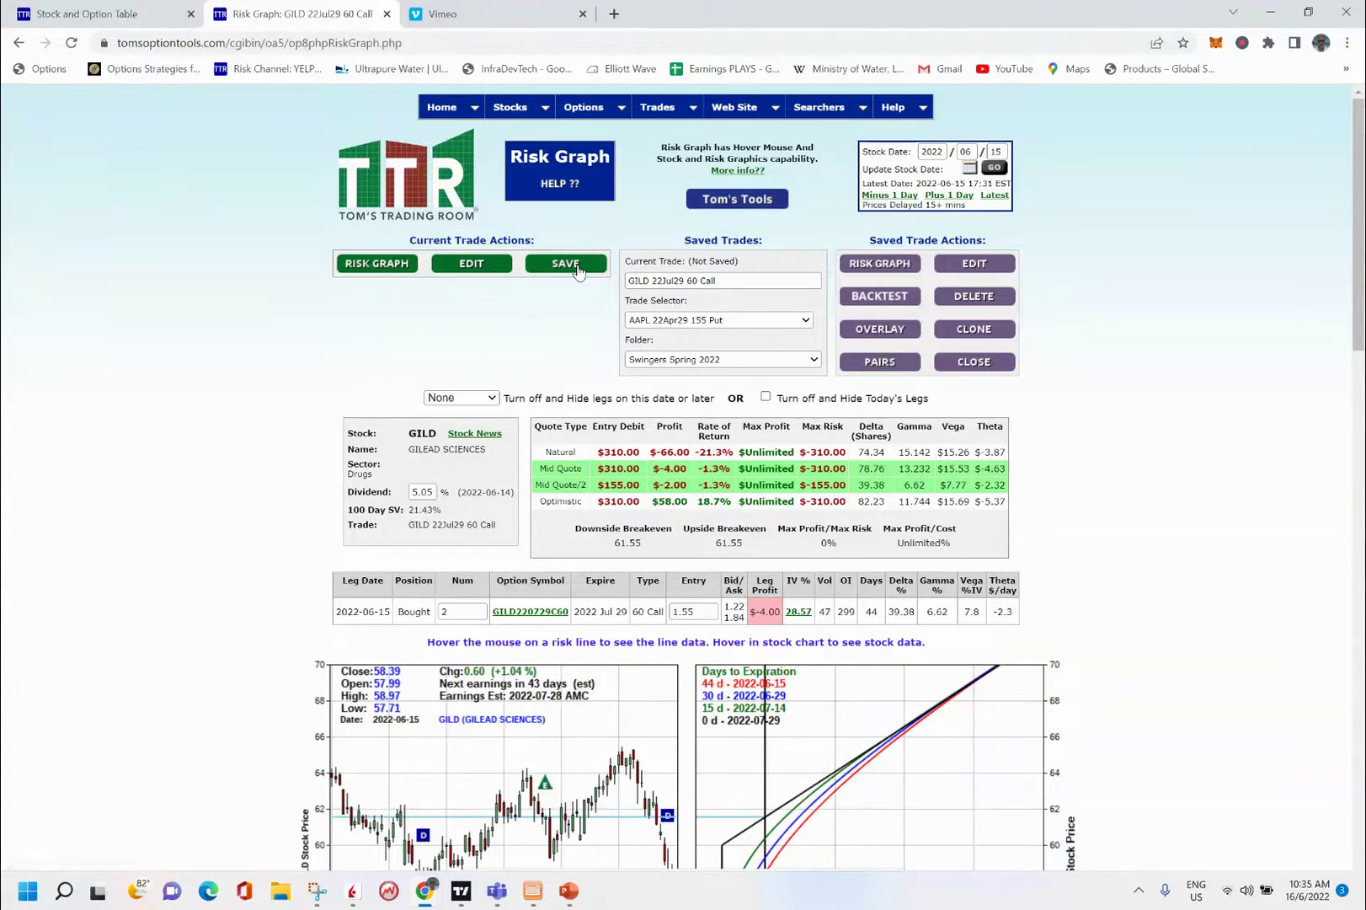
- Scroll through the GILD call's risk graph and price charts, then return to TradingView's GILD chart
{"action": "left_click_drag", "start_coordinate": [1360, 177], "coordinate": [1338, 308]}
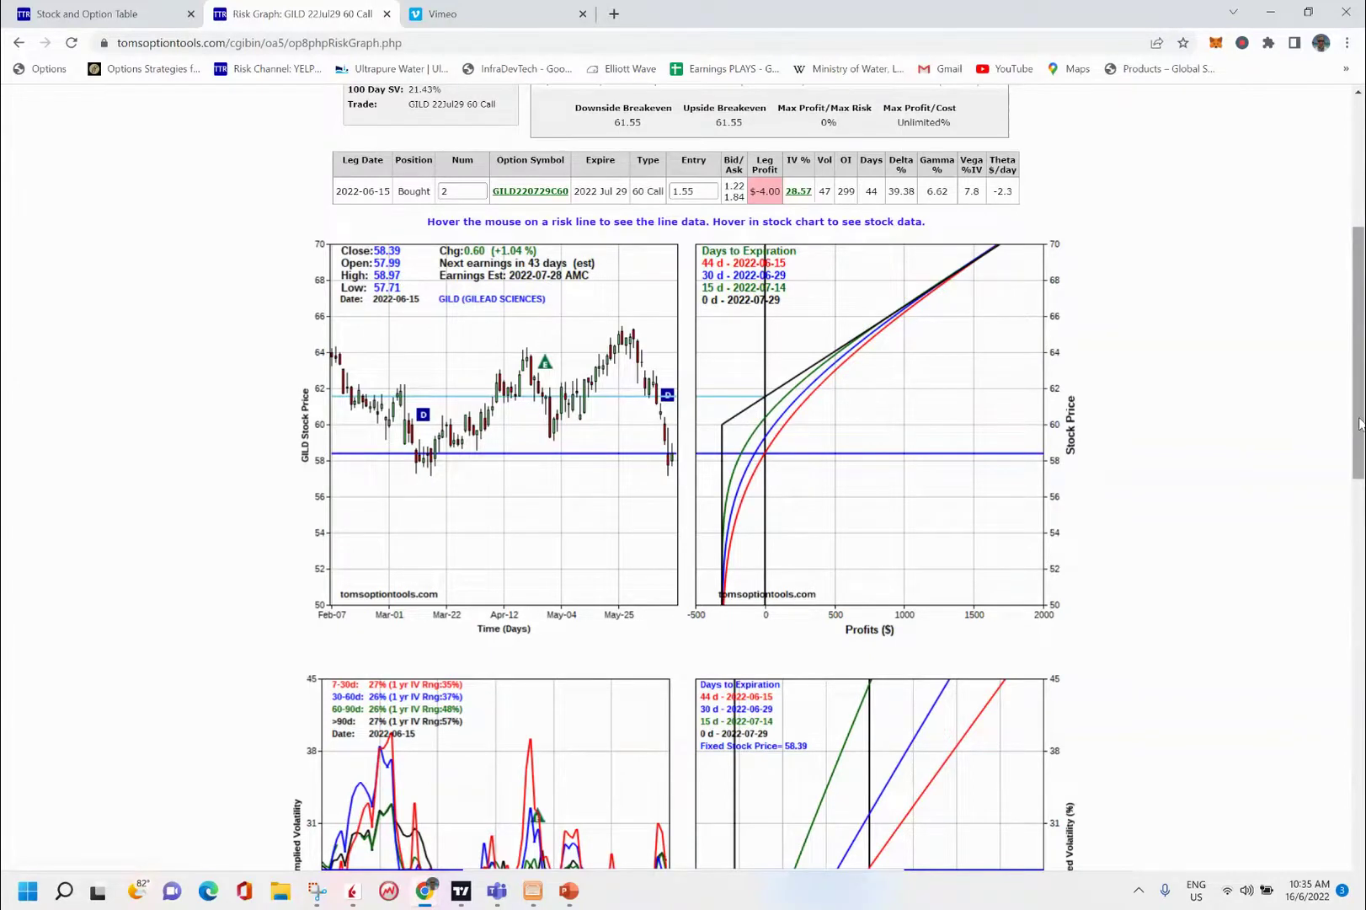
{"action": "mouse_move", "coordinate": [1360, 423]}
{"action": "left_mouse_down"}
{"action": "mouse_move", "coordinate": [1356, 557]}
{"action": "mouse_move", "coordinate": [1346, 299]}
{"action": "mouse_move", "coordinate": [1345, 416]}
{"action": "left_mouse_up"}
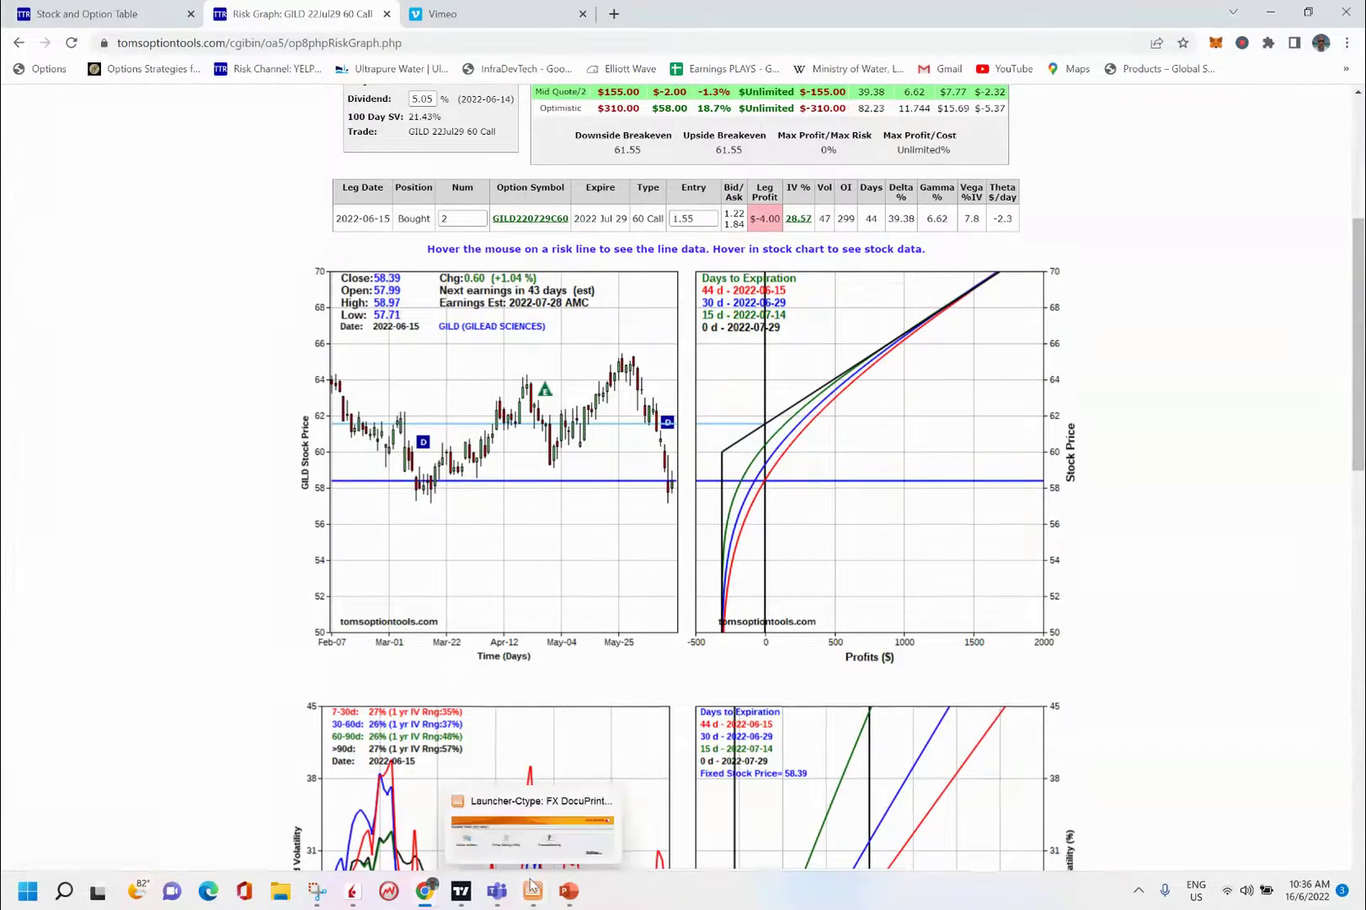
{"action": "left_click", "coordinate": [461, 890]}
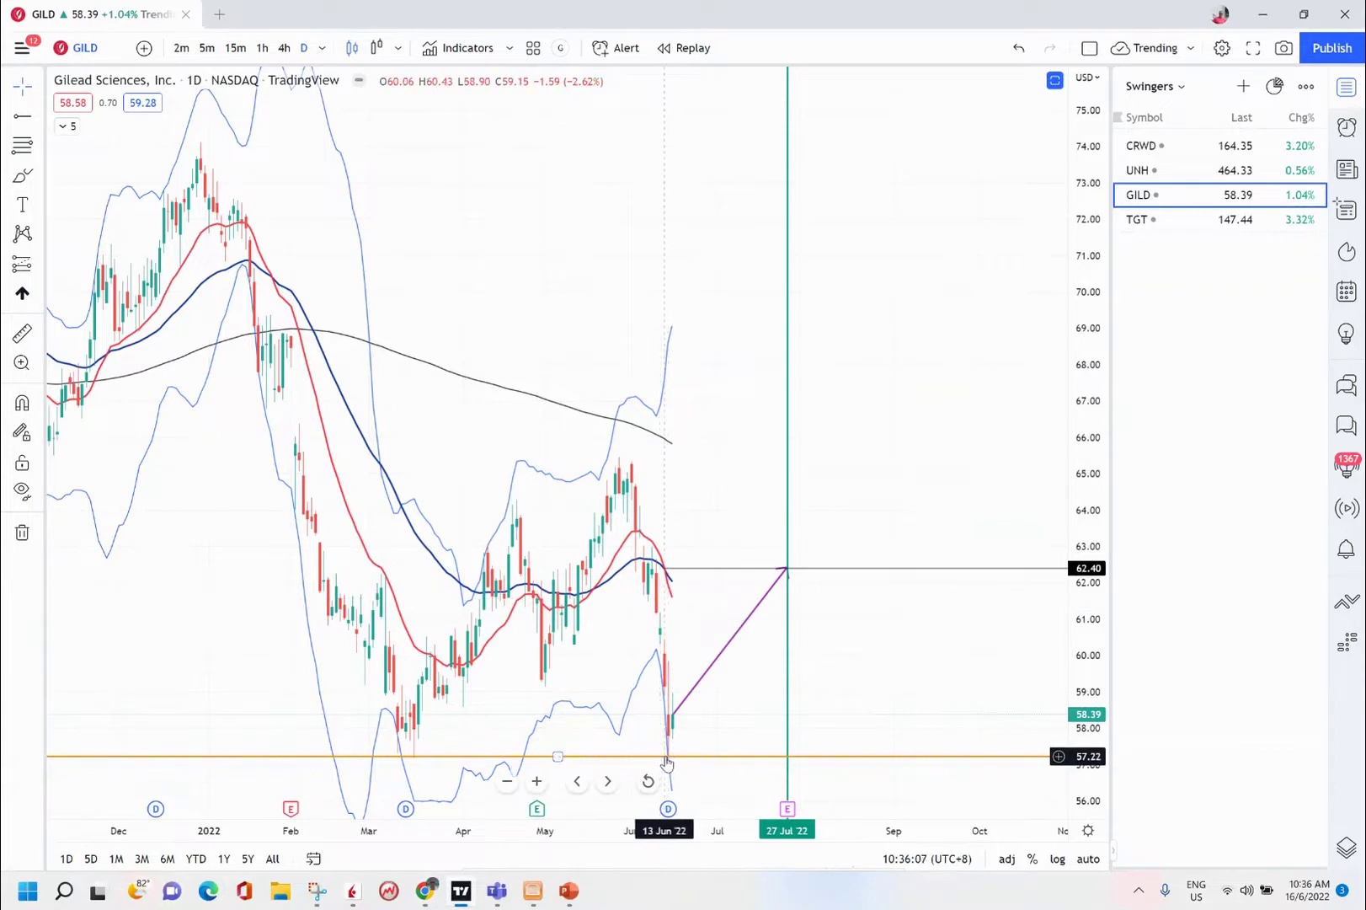
- Add 'Pre ER type (40 delta)' to the Strategy line and begin Option(s) with '2 x GILD Jun29 $'
{"action": "left_click", "coordinate": [568, 895]}
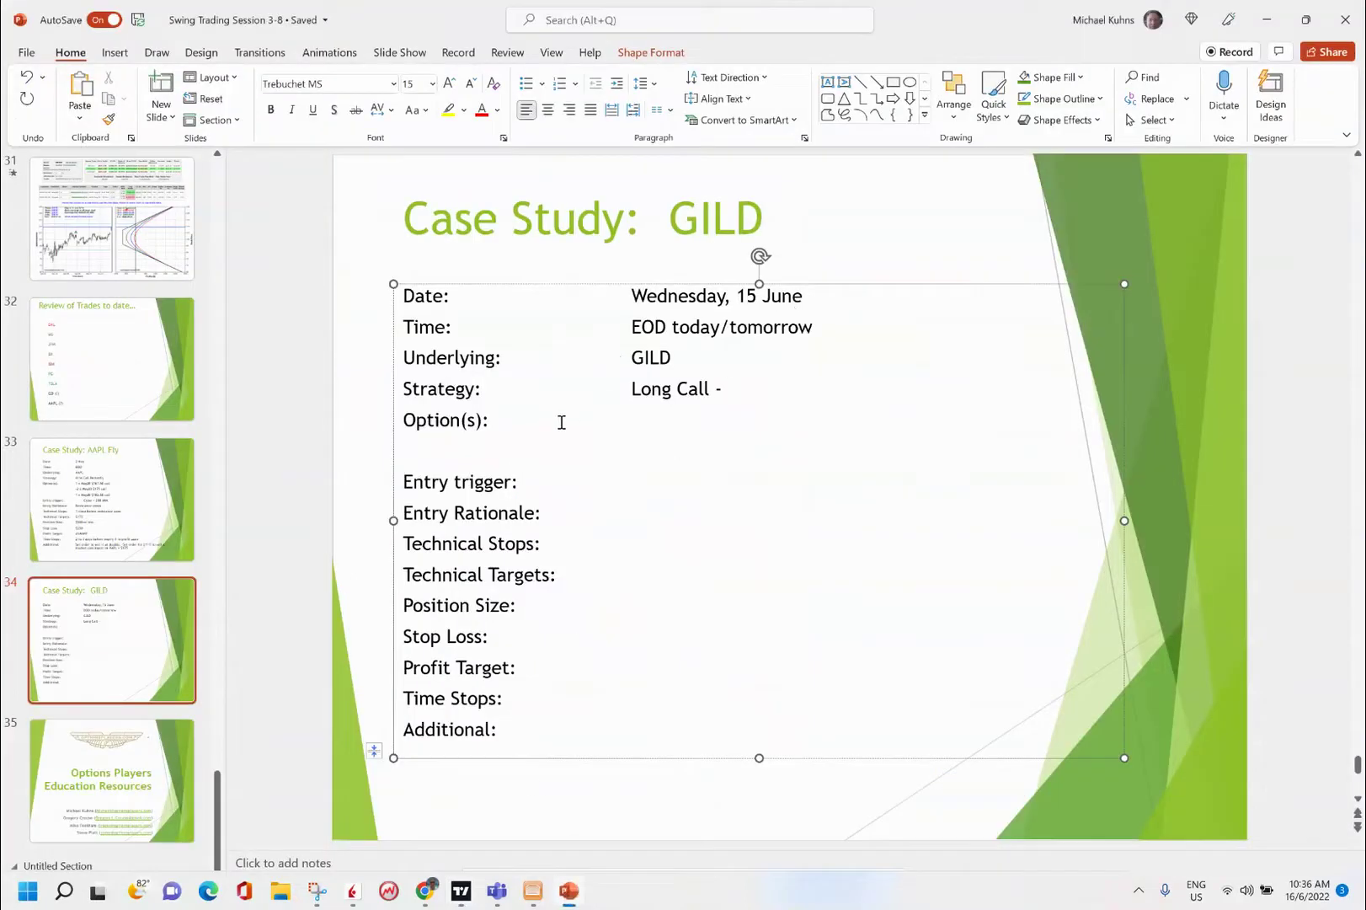
{"action": "type", "text": "Pre"}
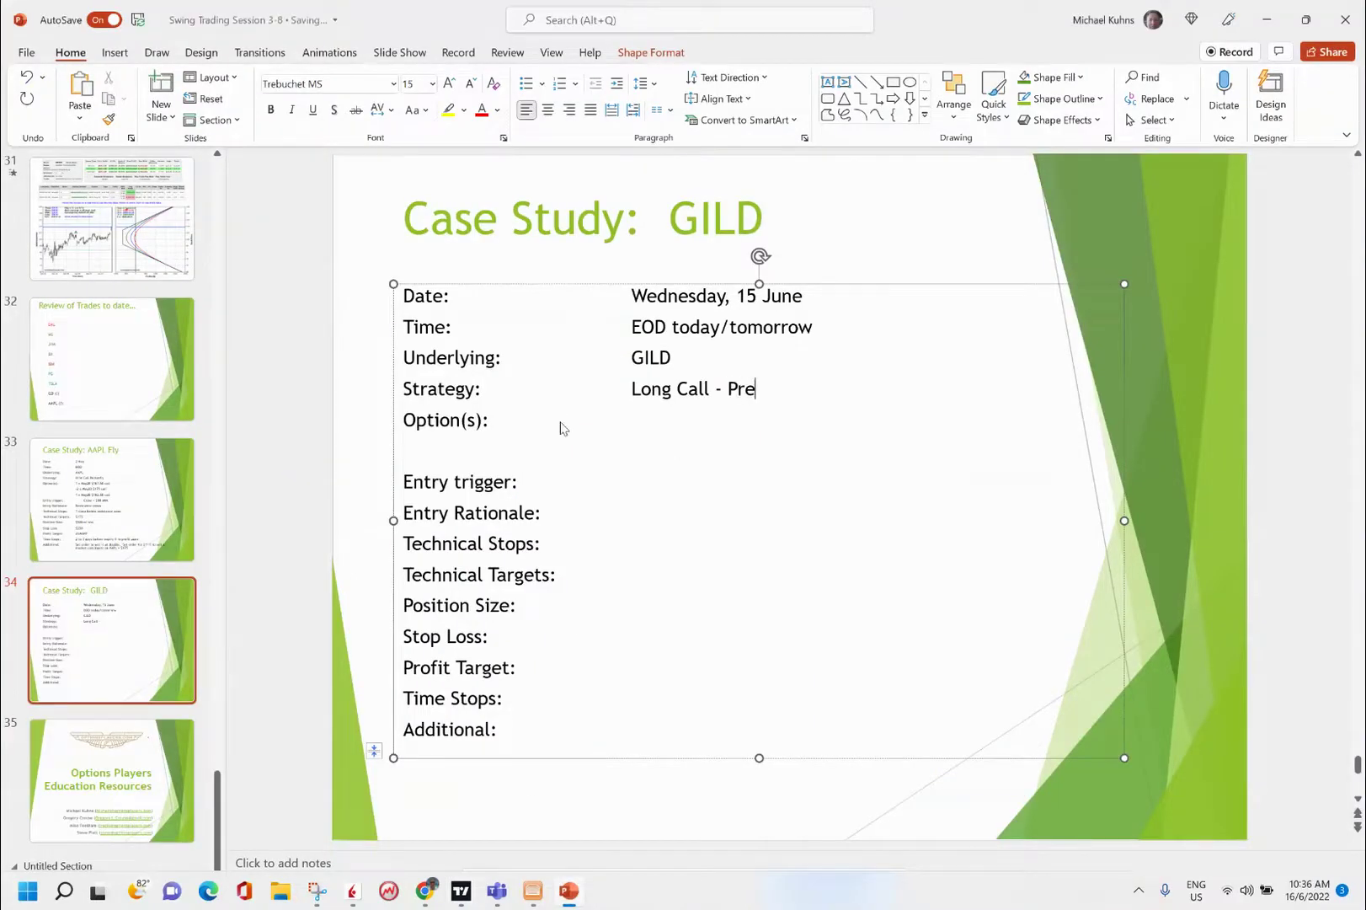
{"action": "type", "text": " ER type"}
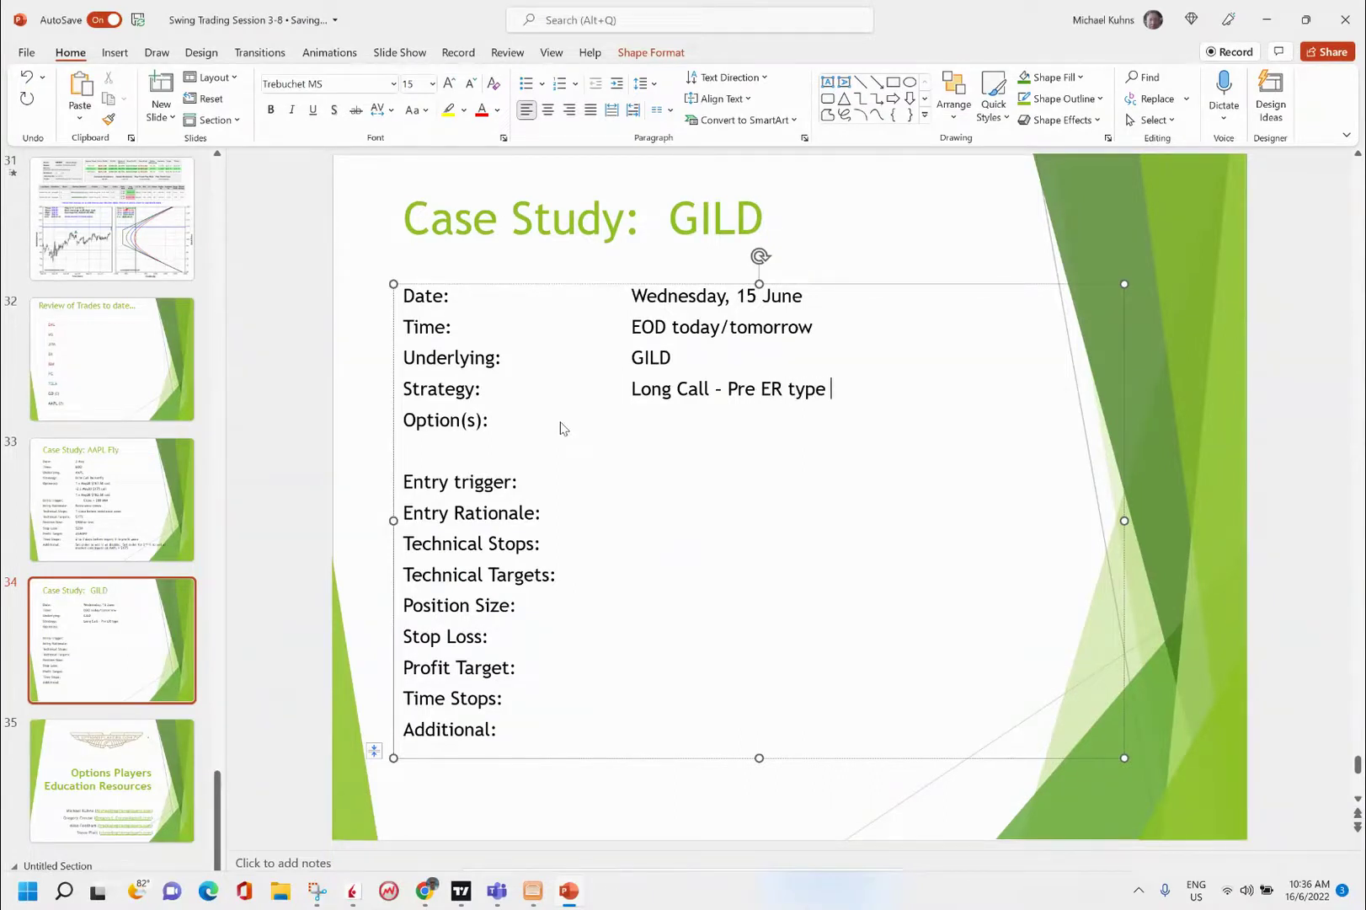
{"action": "type", "text": " (40 delta"}
{"action": "type", "text": ")"}
{"action": "type", "text": "2 x "}
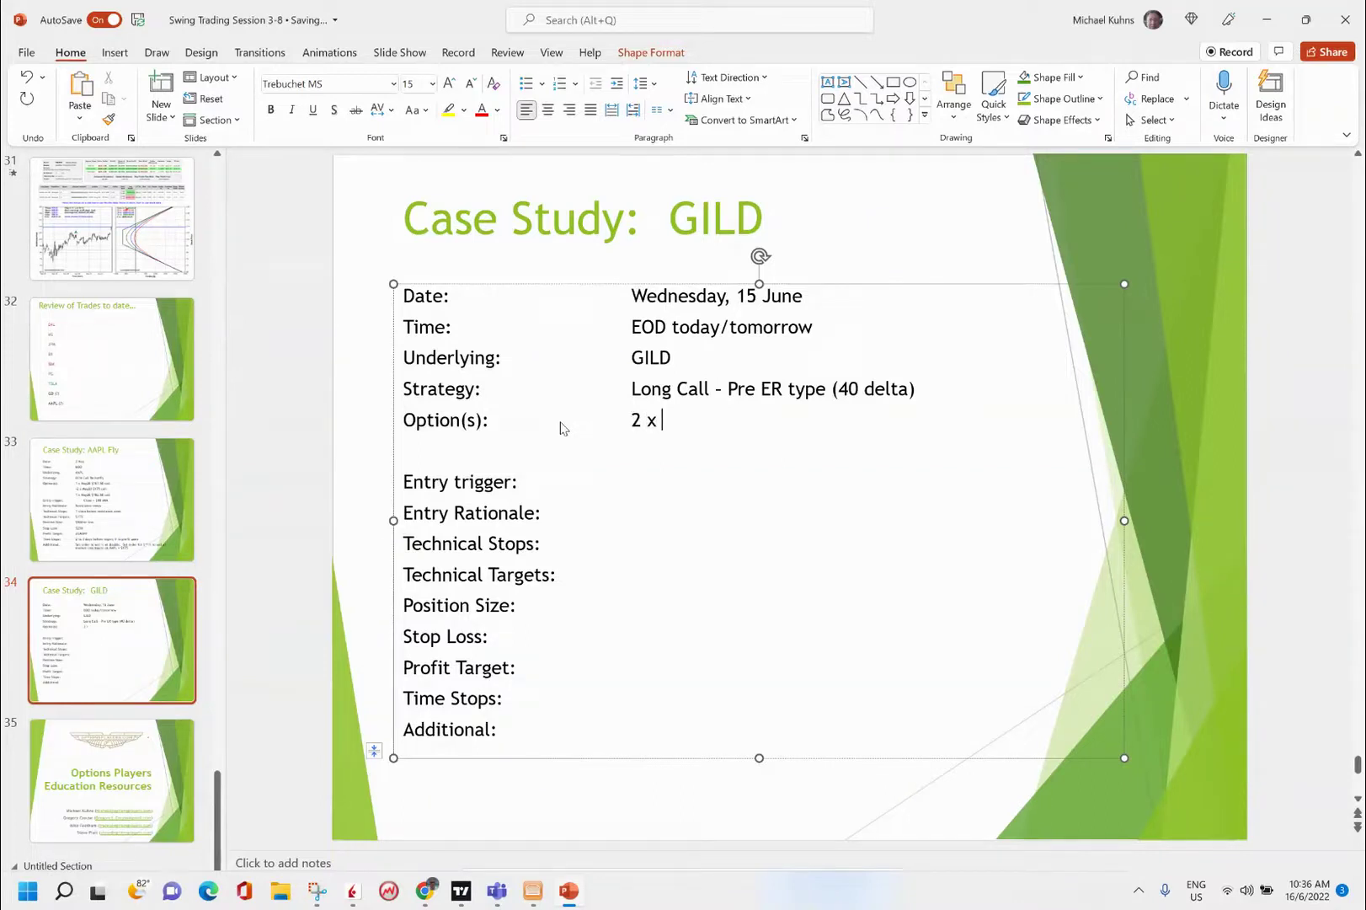
{"action": "type", "text": "GILD"}
{"action": "type", "text": "29"}
{"action": "key", "text": "BackSpace"}
{"action": "key", "text": "BackSpace"}
{"action": "type", "text": "Jun29 $"}
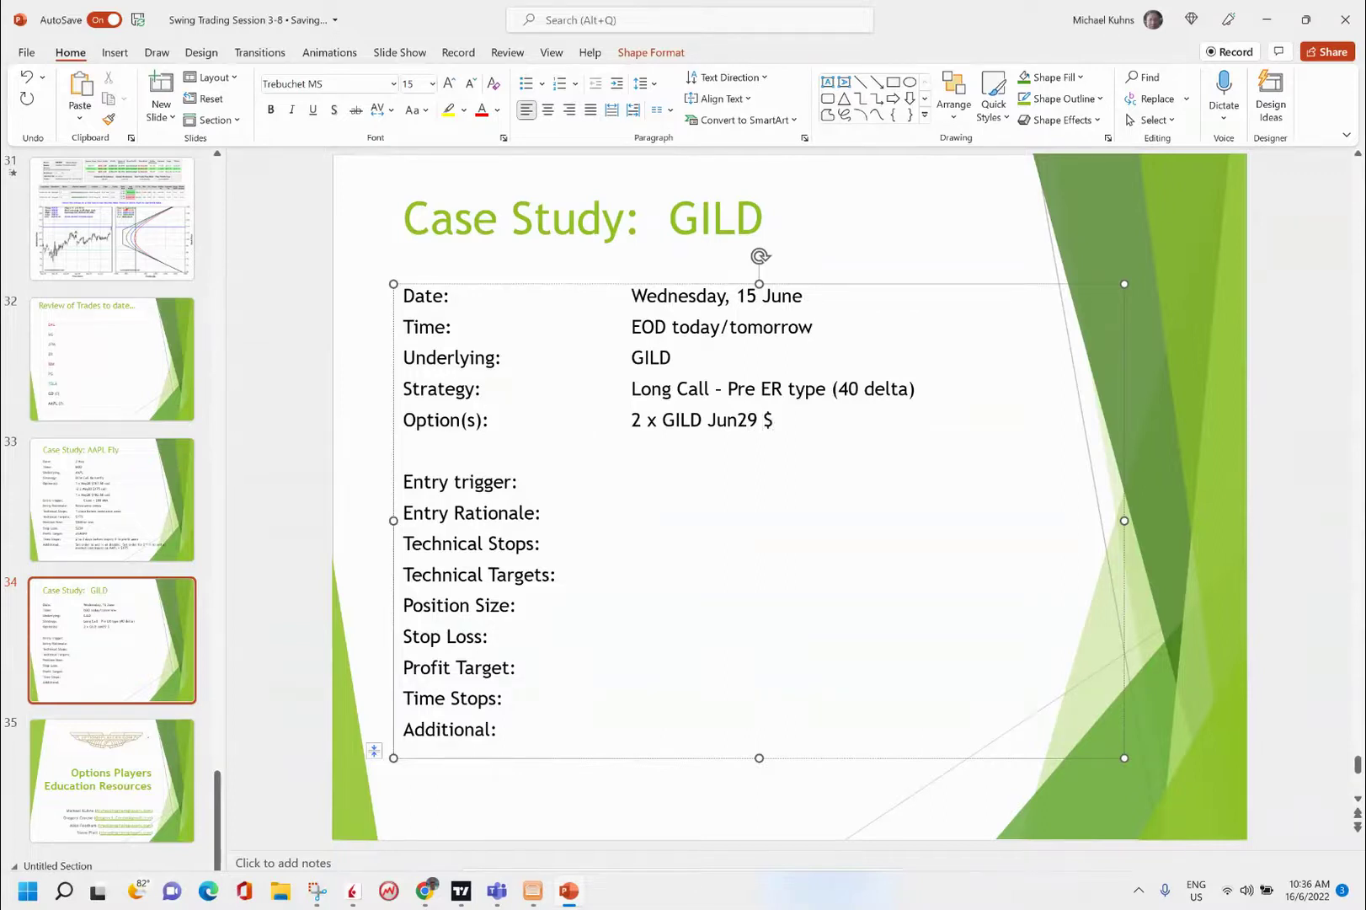
- Confirm the strike on the risk graph, finish Option(s) with '60 Calls', and move to the next line
{"action": "mouse_move", "coordinate": [427, 890]}
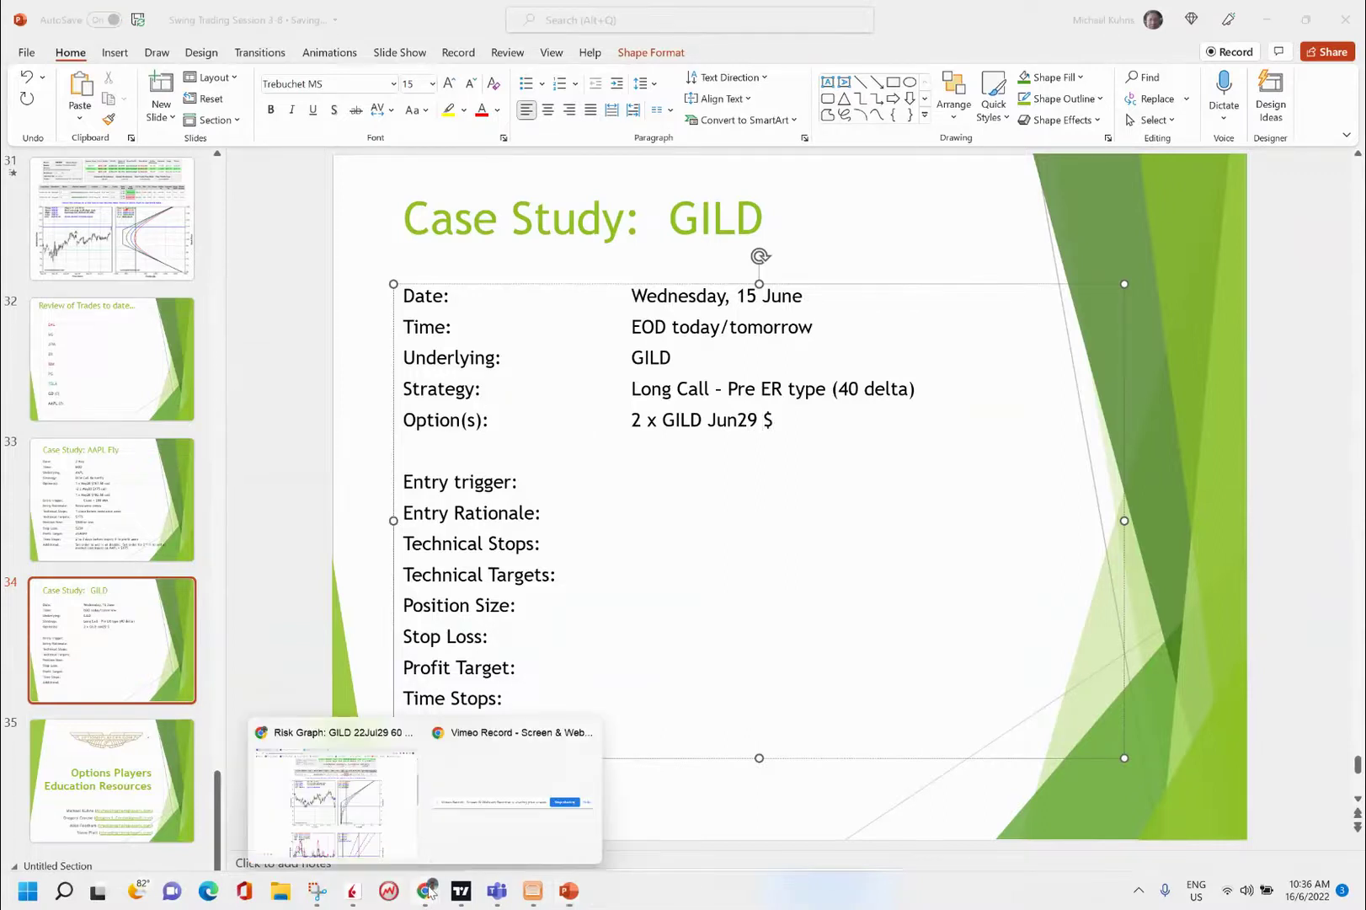
{"action": "left_click", "coordinate": [340, 821]}
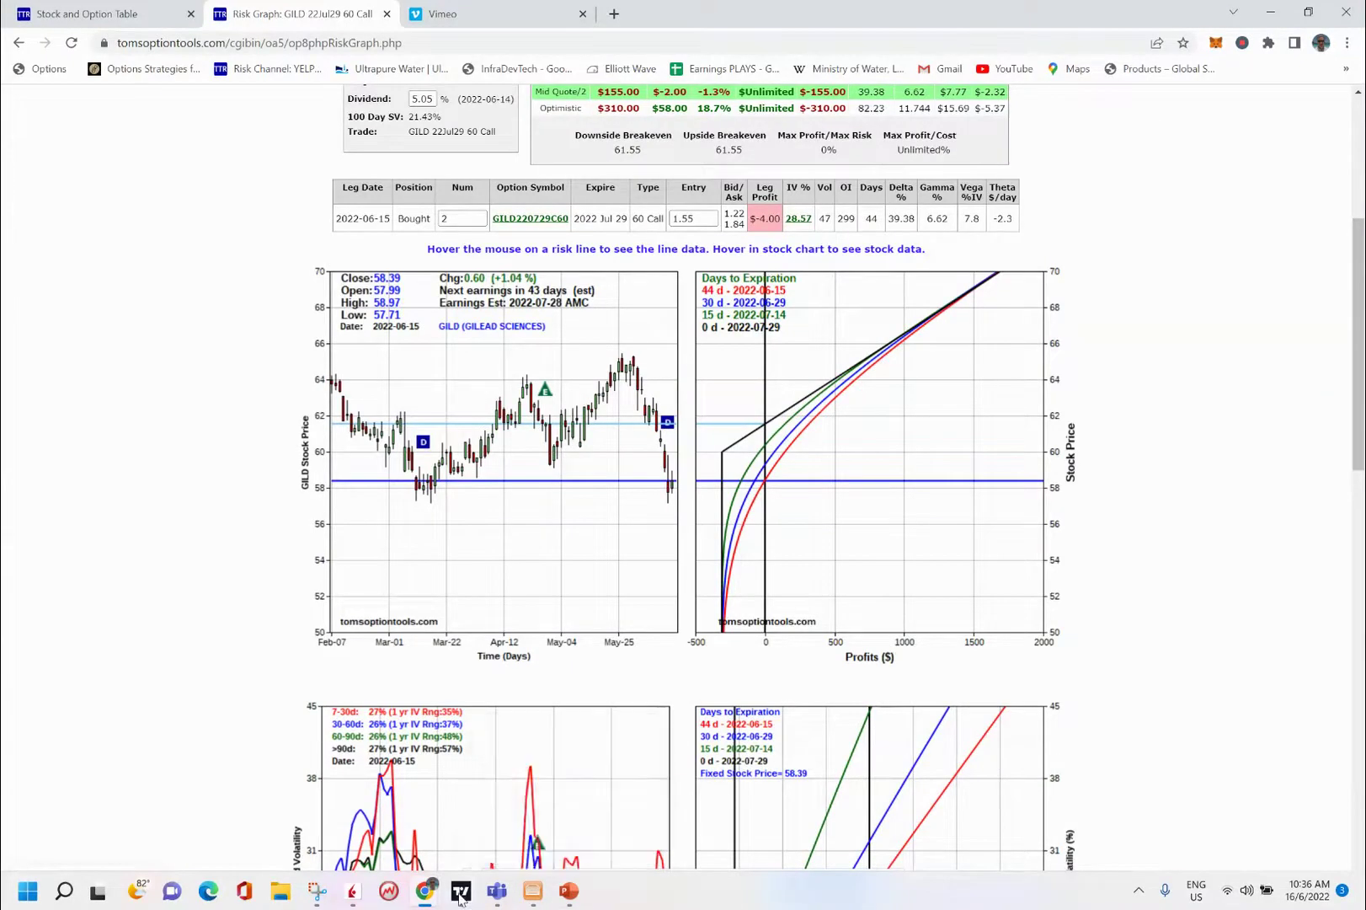
{"action": "left_click", "coordinate": [576, 898]}
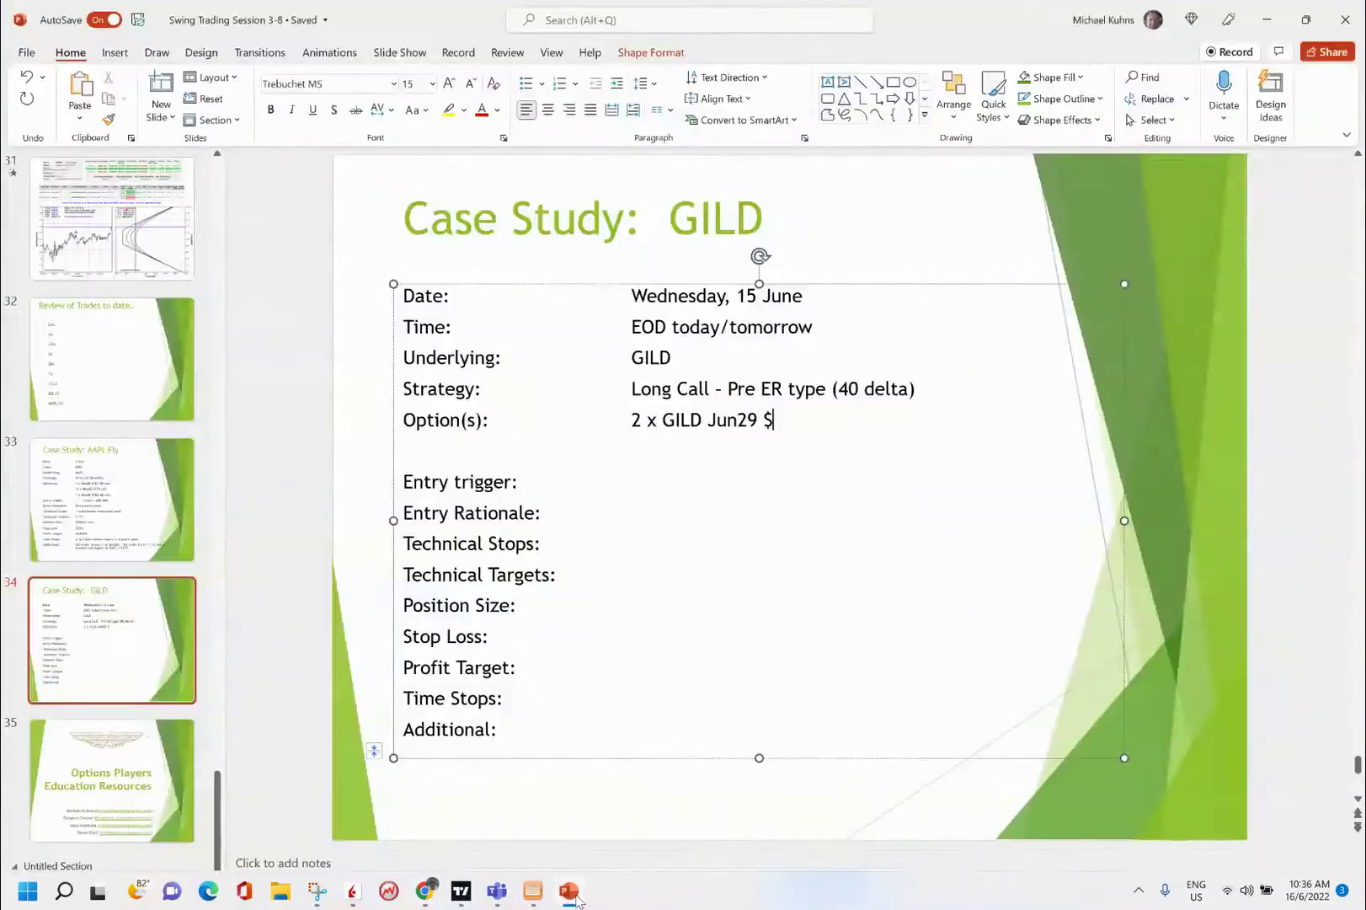
{"action": "type", "text": "60 Calls"}
{"action": "key", "text": "Down"}
- Enter 'Eod' as the entry trigger and 'Toms Money Calendar + Bounce on support' as the rationale
{"action": "key", "text": "Down"}
{"action": "key", "text": "End"}
{"action": "type", "text": "Eod"}
{"action": "key", "text": "Down"}
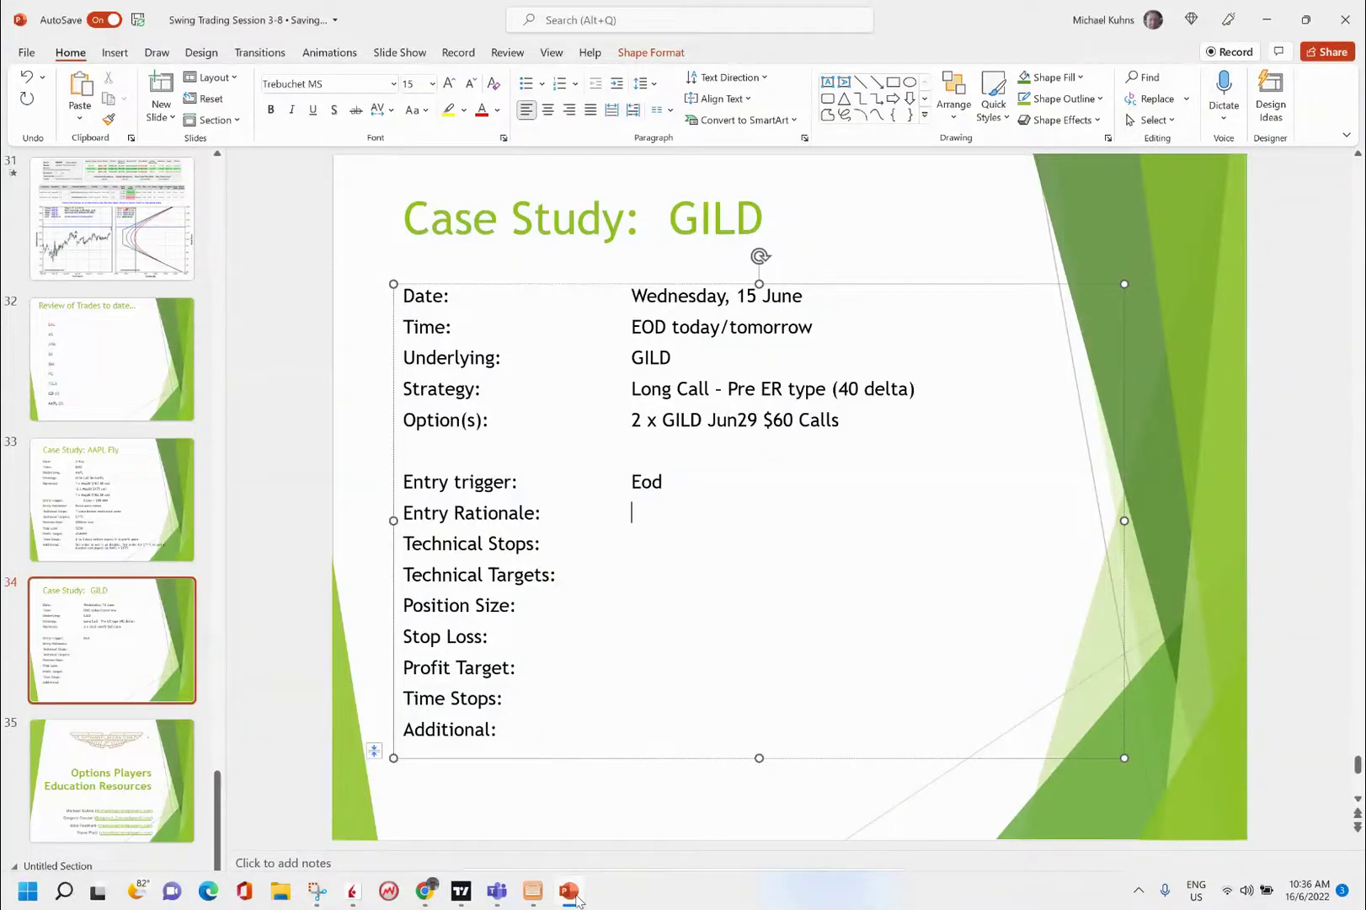
{"action": "type", "text": "Toms Money Calend"}
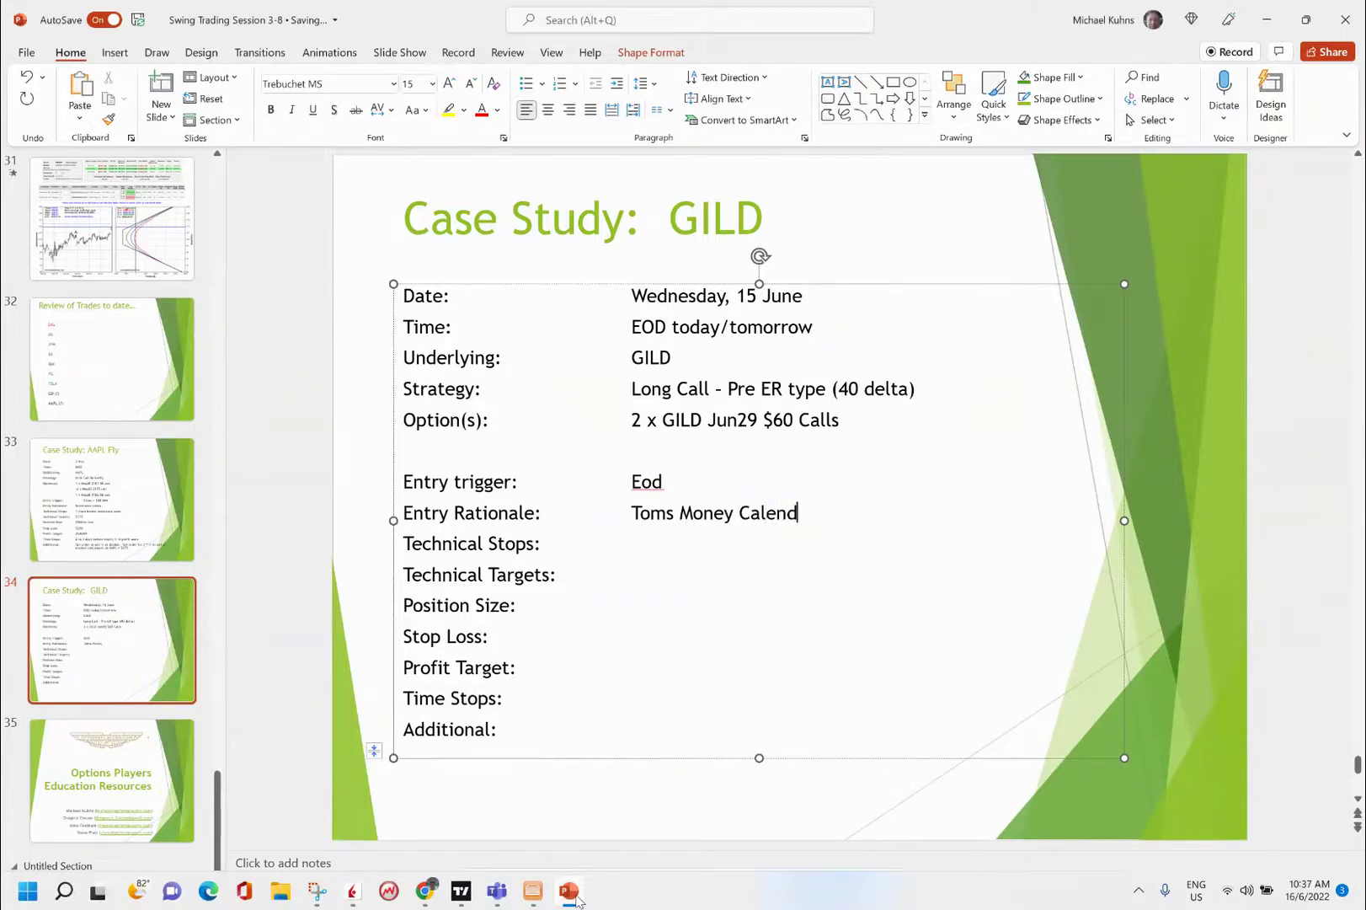
{"action": "type", "text": "ar + Bounce on"}
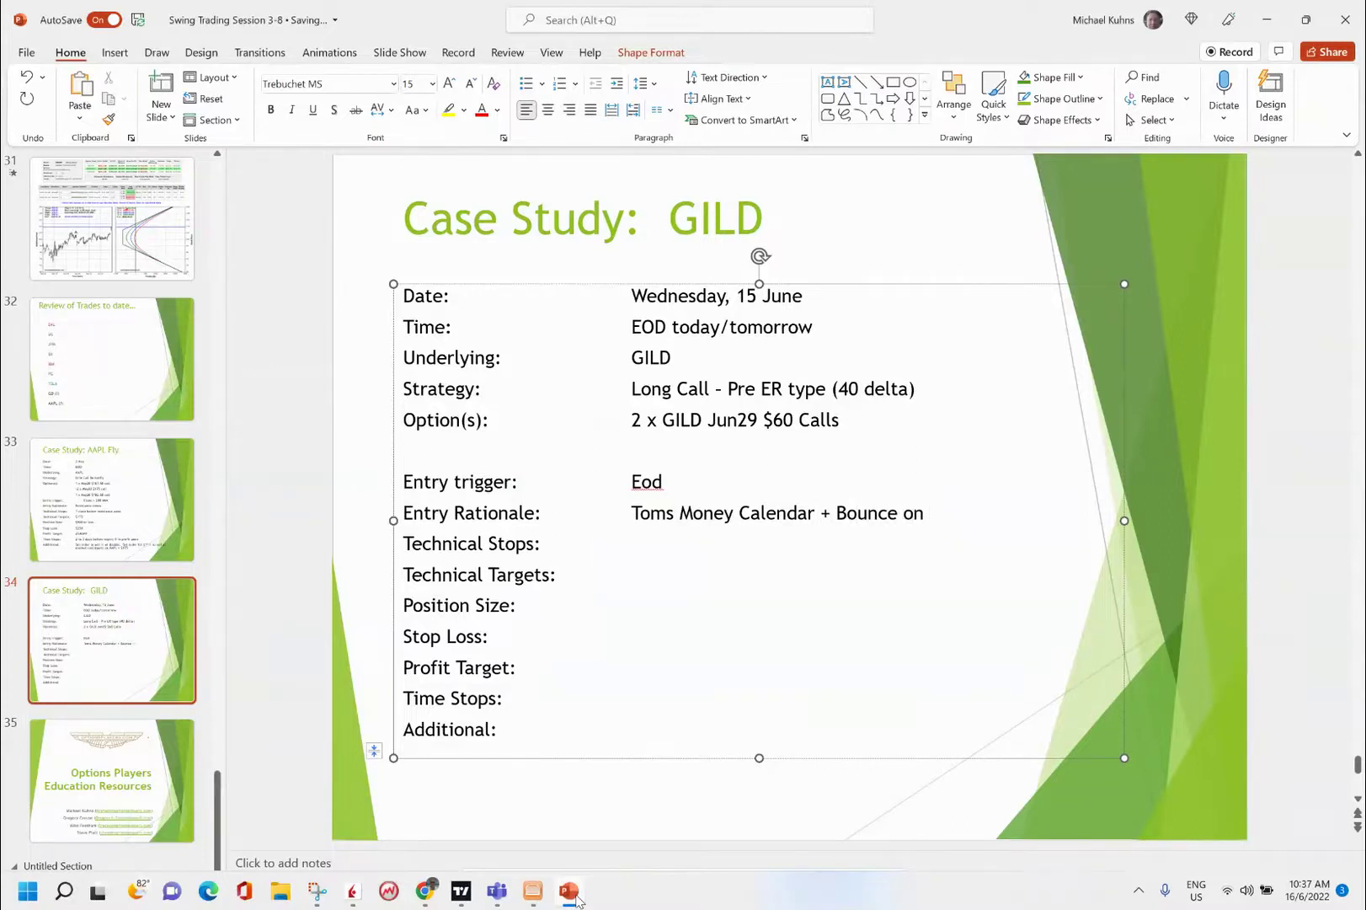
{"action": "type", "text": " support"}
- Fill Technical Stops '1 close below support', Targets '$64 to 65', Position Size 'All in - $310'
{"action": "key", "text": "Down"}
{"action": "type", "text": "1 close below sup"}
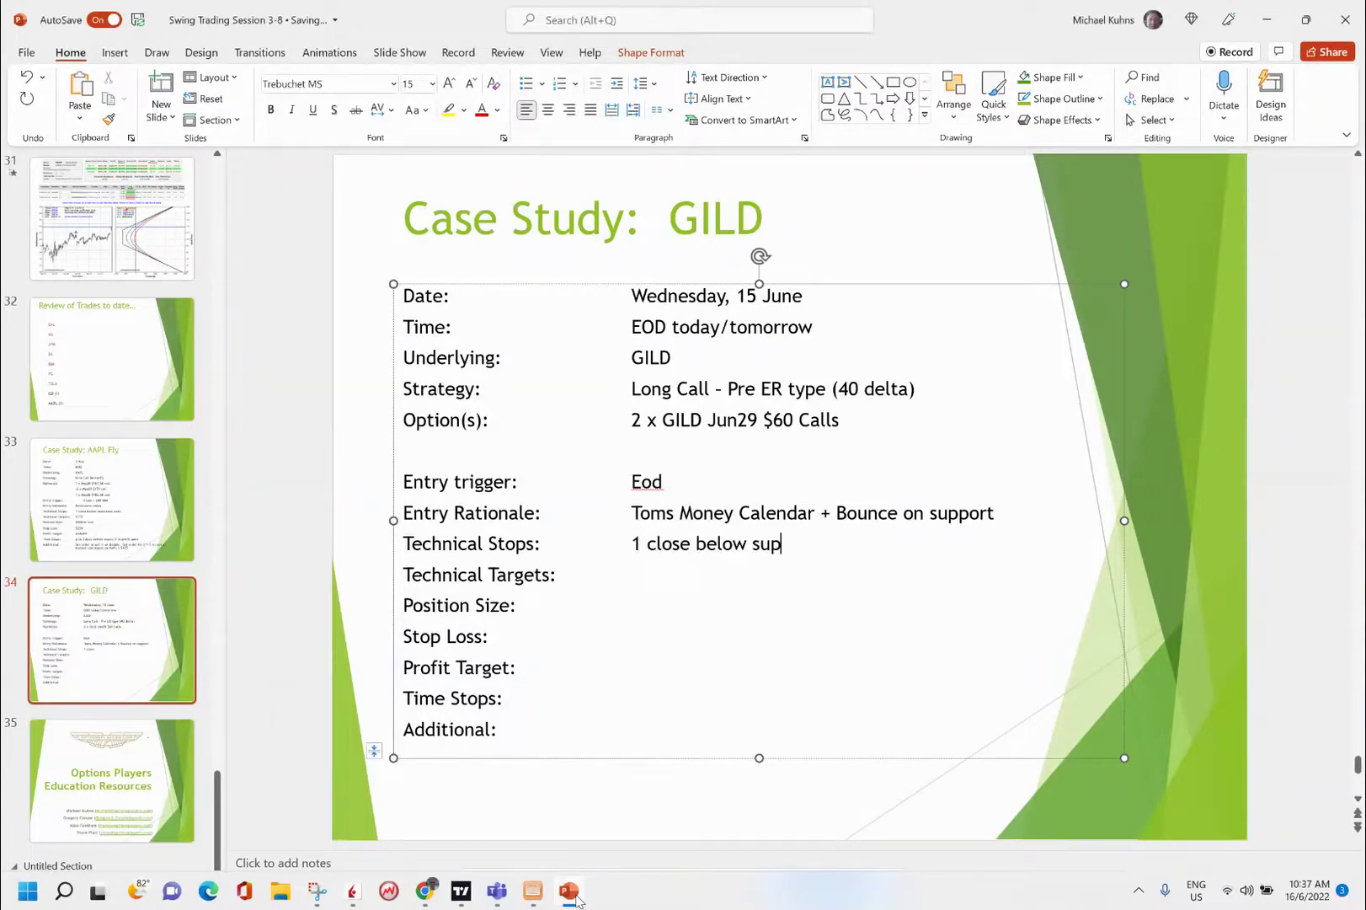
{"action": "type", "text": "port"}
{"action": "key", "text": "Down"}
{"action": "type", "text": "$64 to 65 Position Size:\t"}
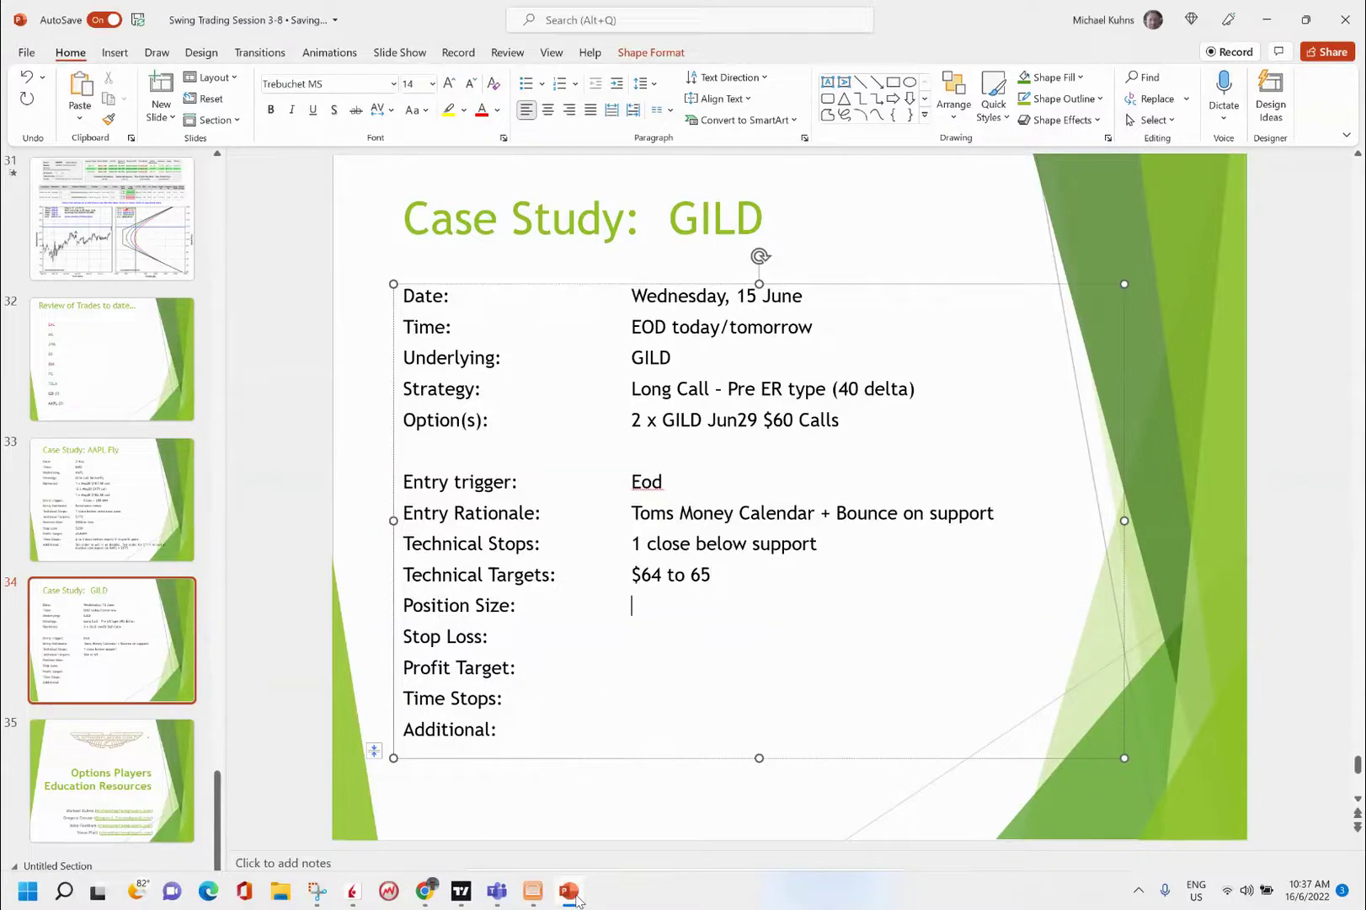
{"action": "type", "text": "All in - $310"}
- Set Stop Loss to -$250 and Profit Target to AMAFP
{"action": "key", "text": "Down"}
{"action": "type", "text": "-$250"}
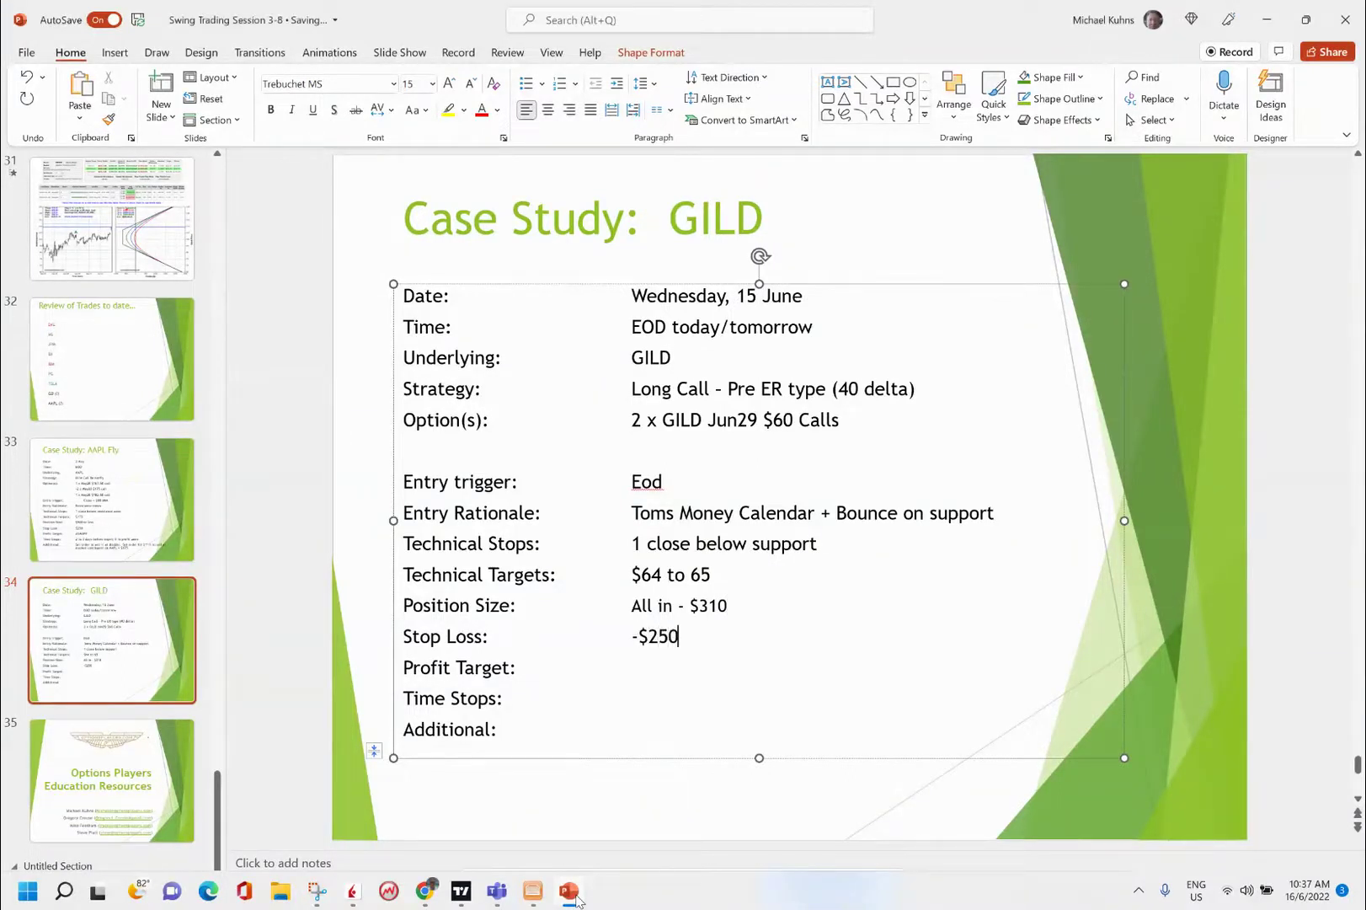
{"action": "key", "text": "Down"}
{"action": "type", "text": "AMAFP"}
- Set Time Stops to ER and add the Additional note about doubling down and selling half at 100% ROI
{"action": "key", "text": "Down"}
{"action": "type", "text": "ERIf stoc"}
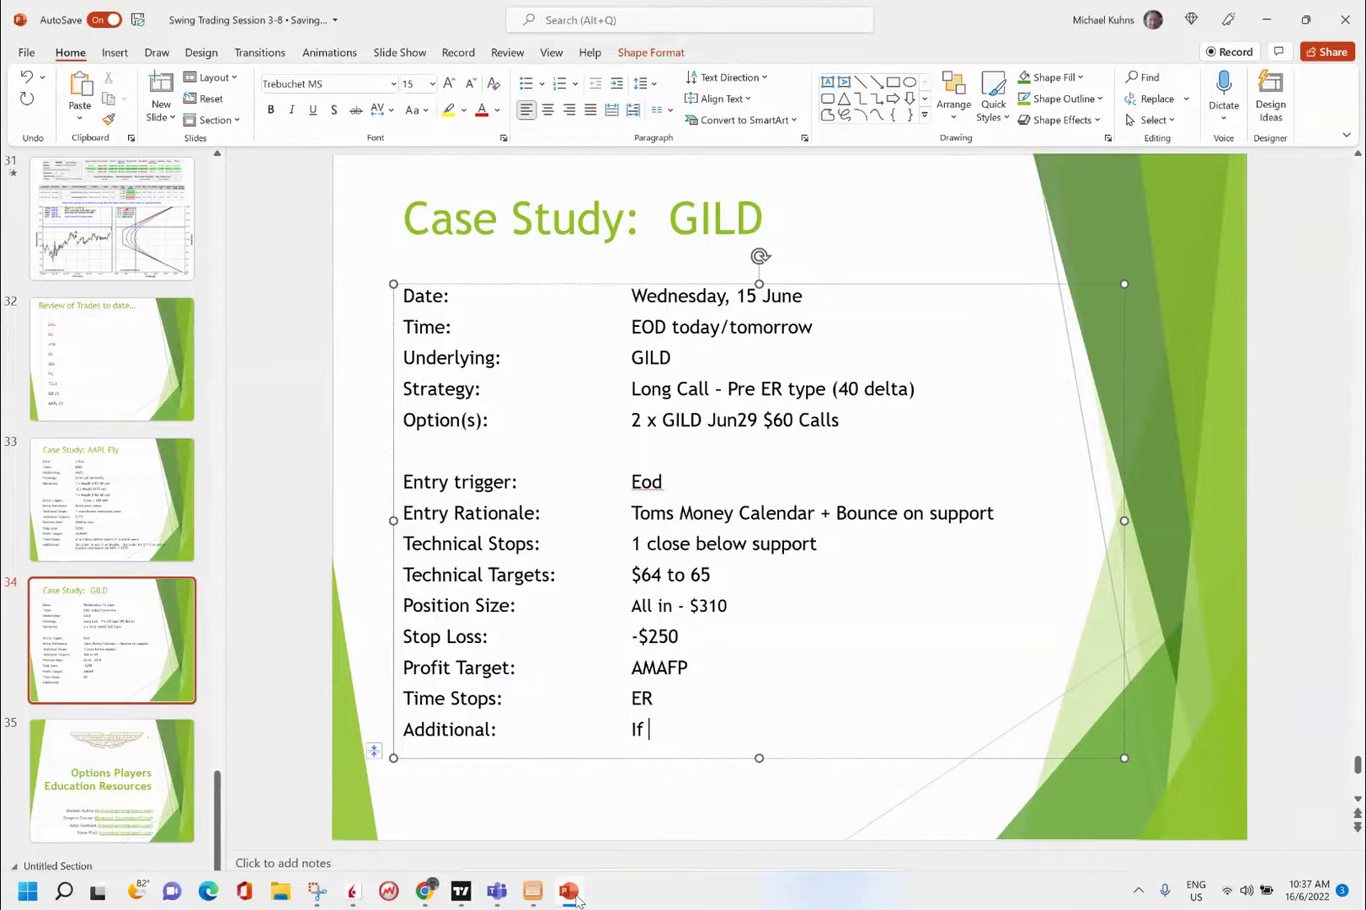
{"action": "type", "text": "k confirm"}
{"action": "key", "text": "BackSpace"}
{"action": "key", "text": "BackSpace"}
{"action": "type", "text": "rms boun"}
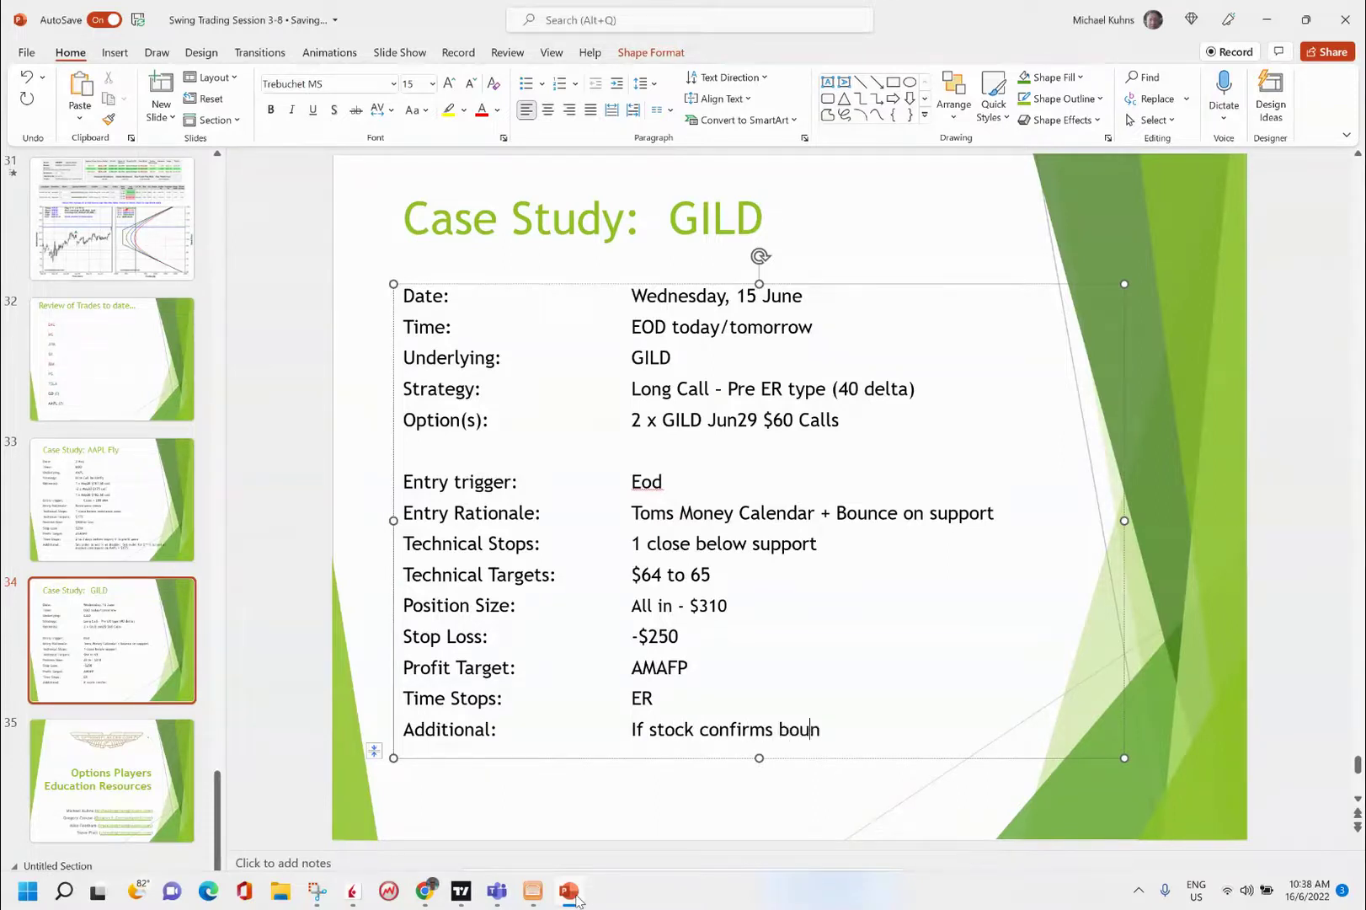
{"action": "type", "text": "ce, double down. "}
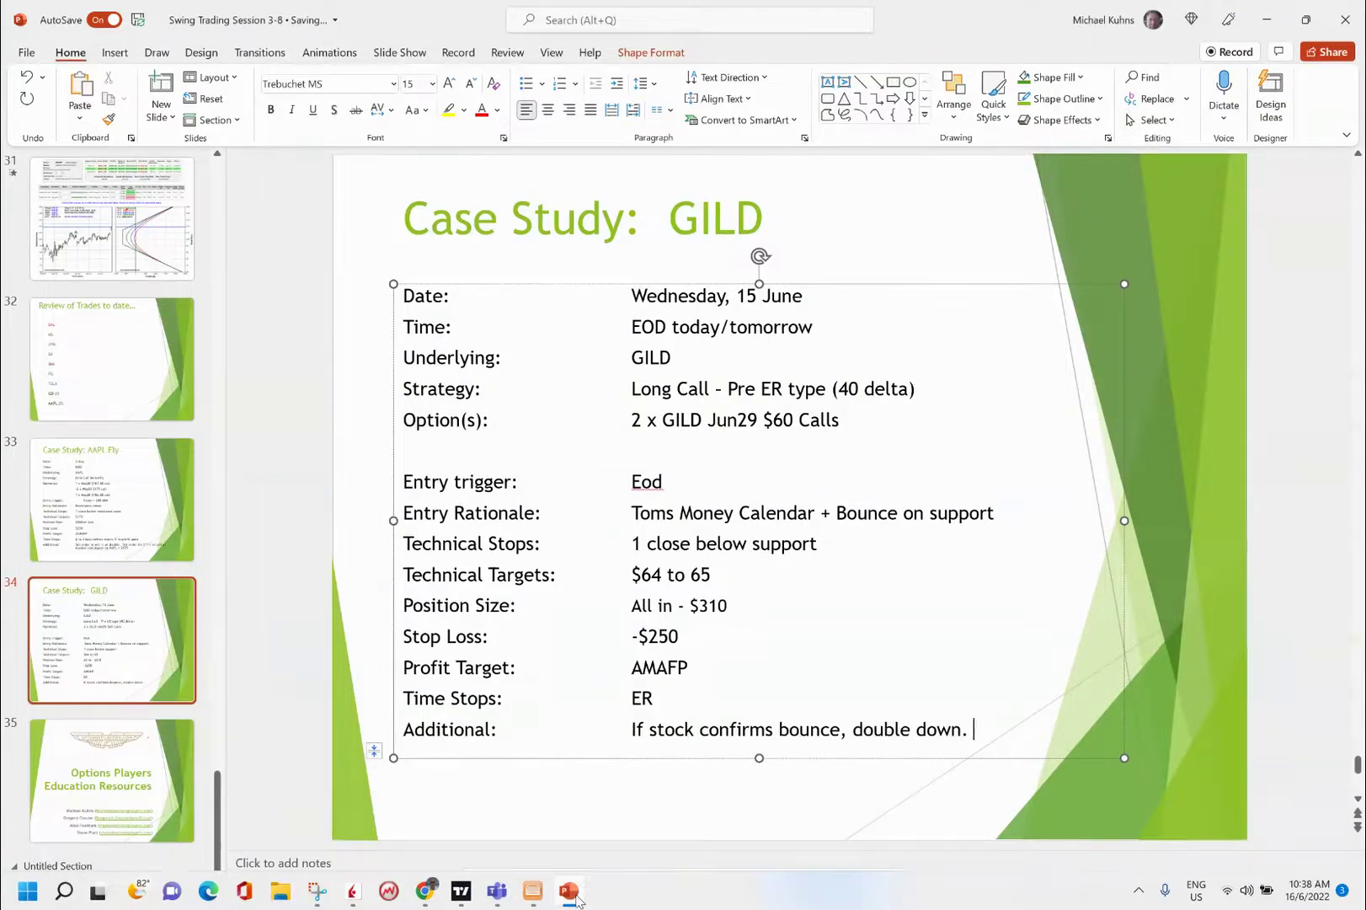
{"action": "type", "text": " Selling 1"}
{"action": "type", "text": "/2 at 100"}
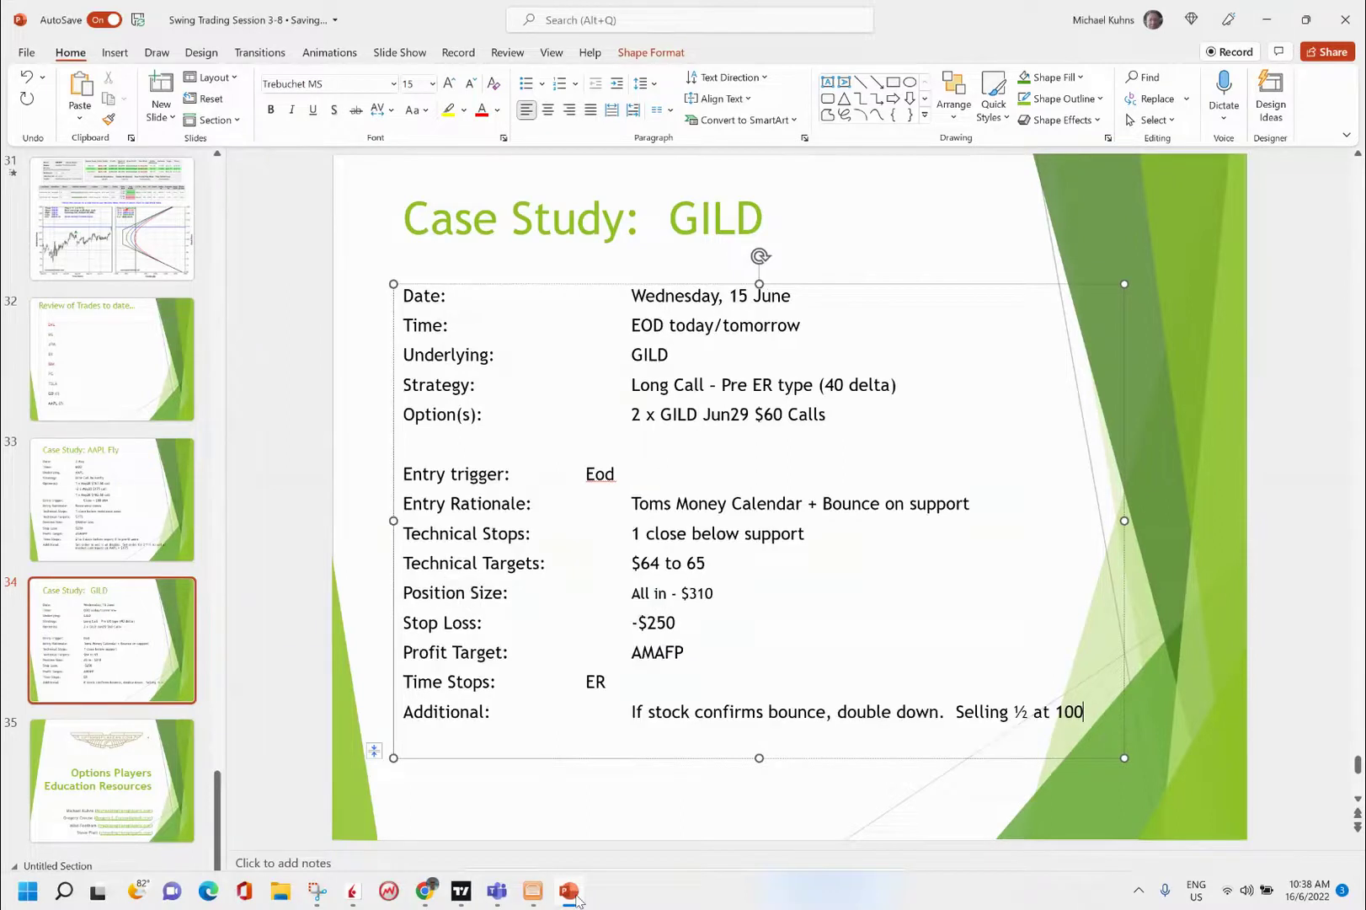
{"action": "type", "text": "% ROI"}
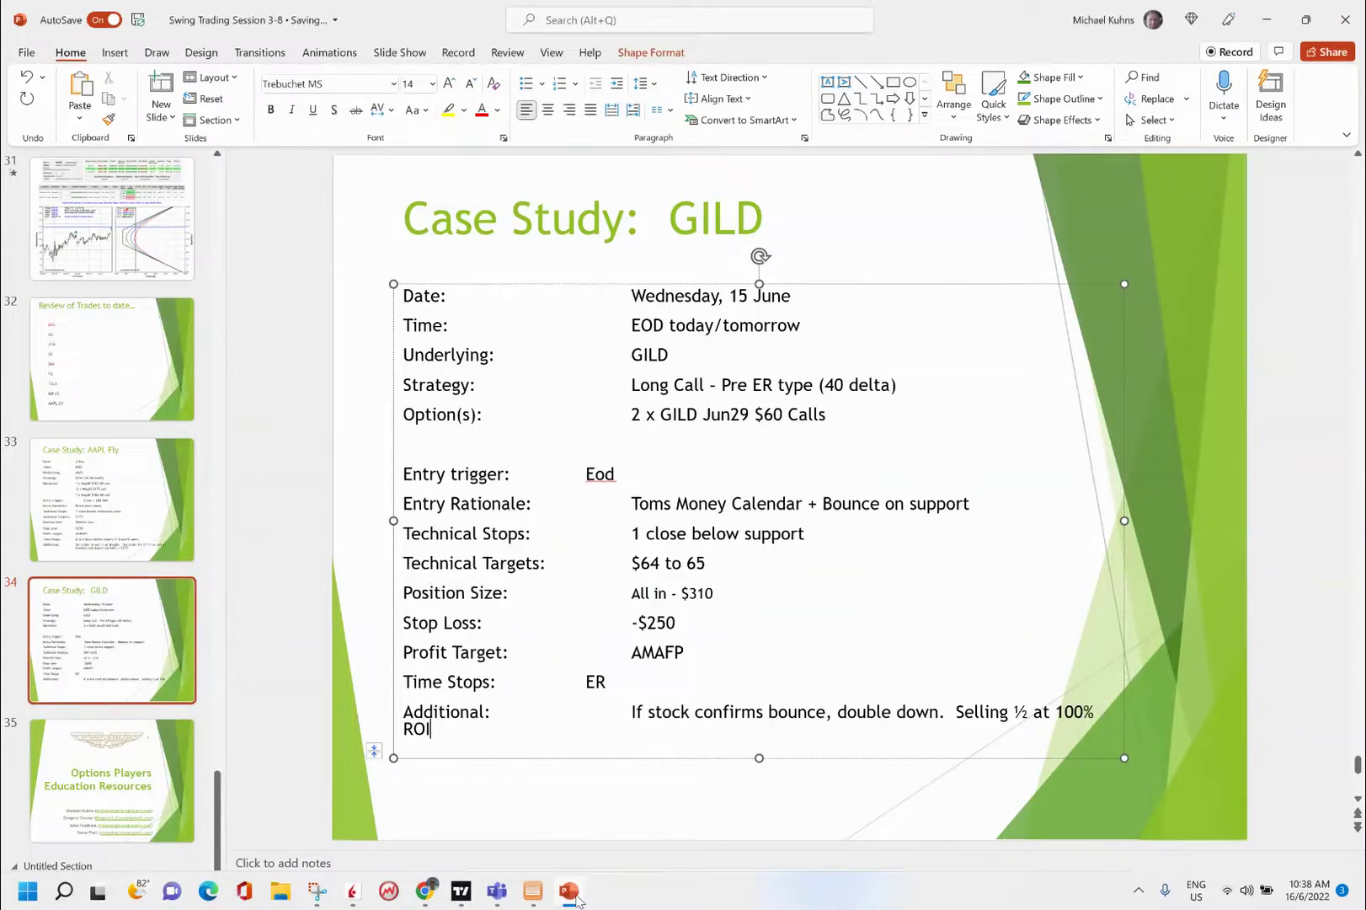
{"action": "type", "text": " and aduj"}
{"action": "key", "text": "BackSpace"}
{"action": "type", "text": "st"}
- Enlarge the plan text box and indent the wrapped '100% ROI and adust' text under the Additional value column
{"action": "left_click_drag", "start_coordinate": [758, 754], "coordinate": [758, 794]}
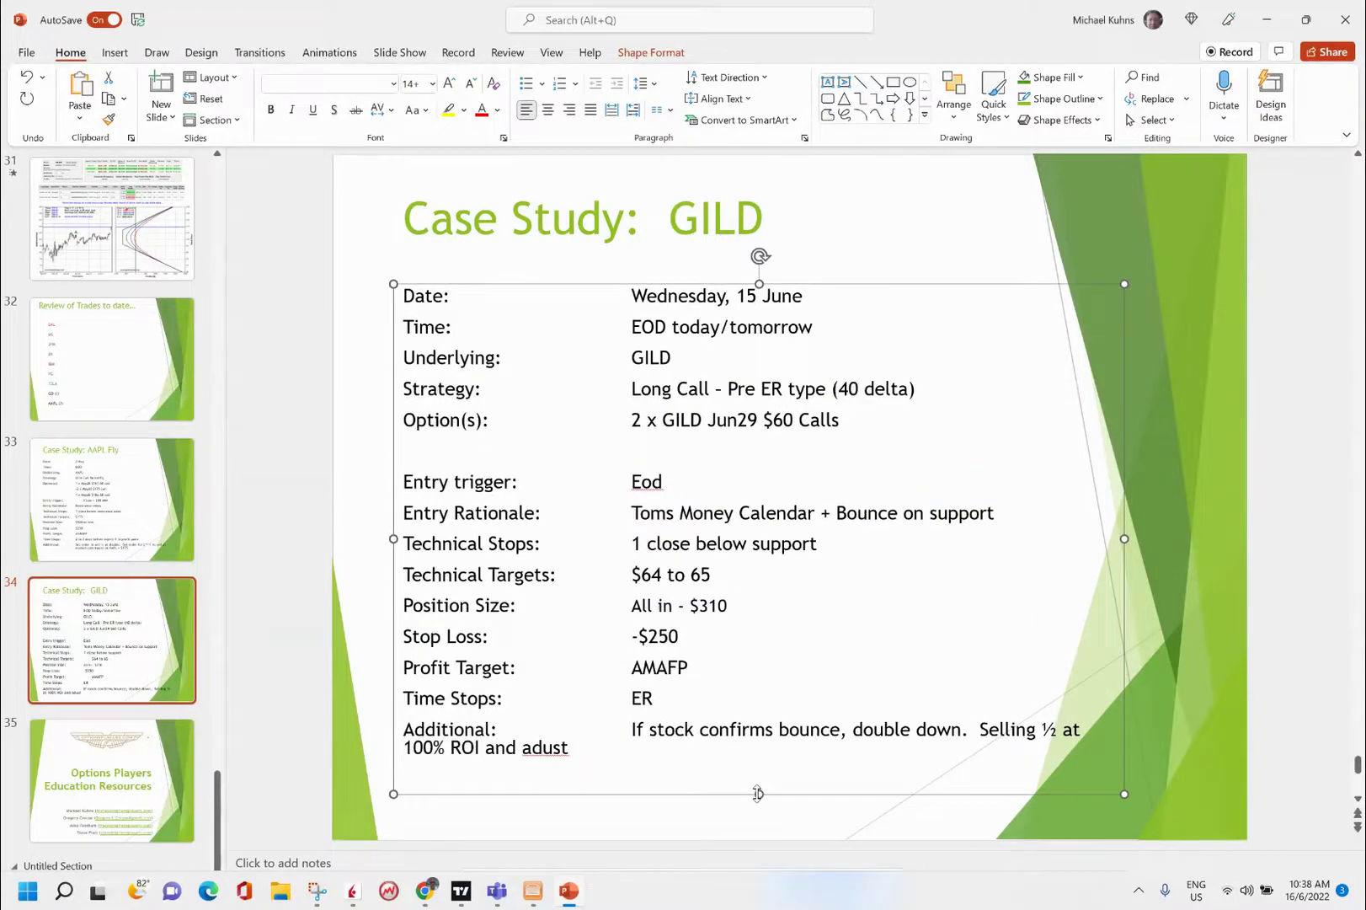
{"action": "left_click", "coordinate": [406, 746]}
{"action": "key", "text": "Tab"}
{"action": "key", "text": "Tab"}
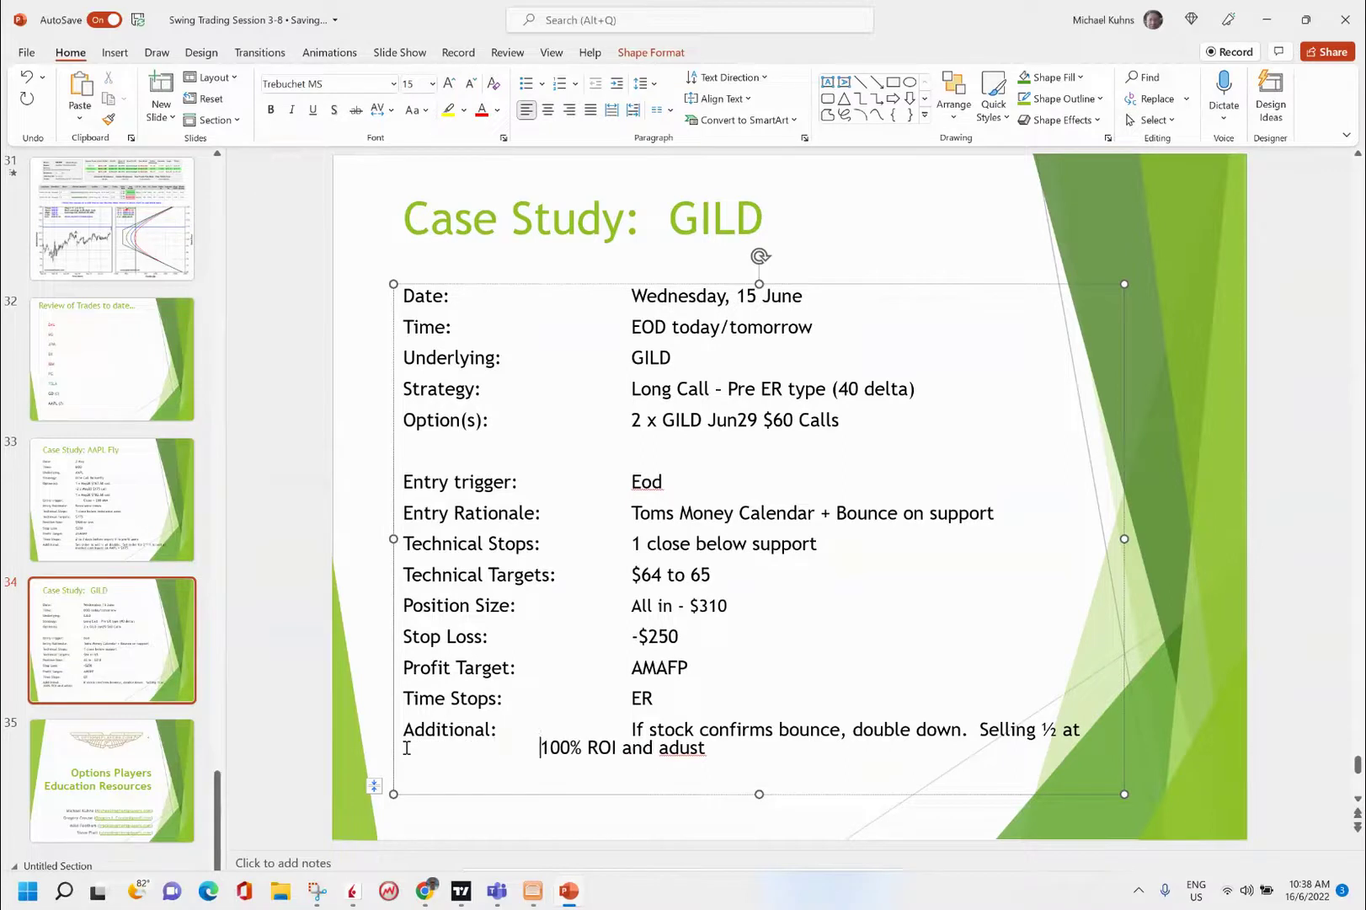
{"action": "key", "text": "Tab"}
{"action": "key", "text": "Tab"}
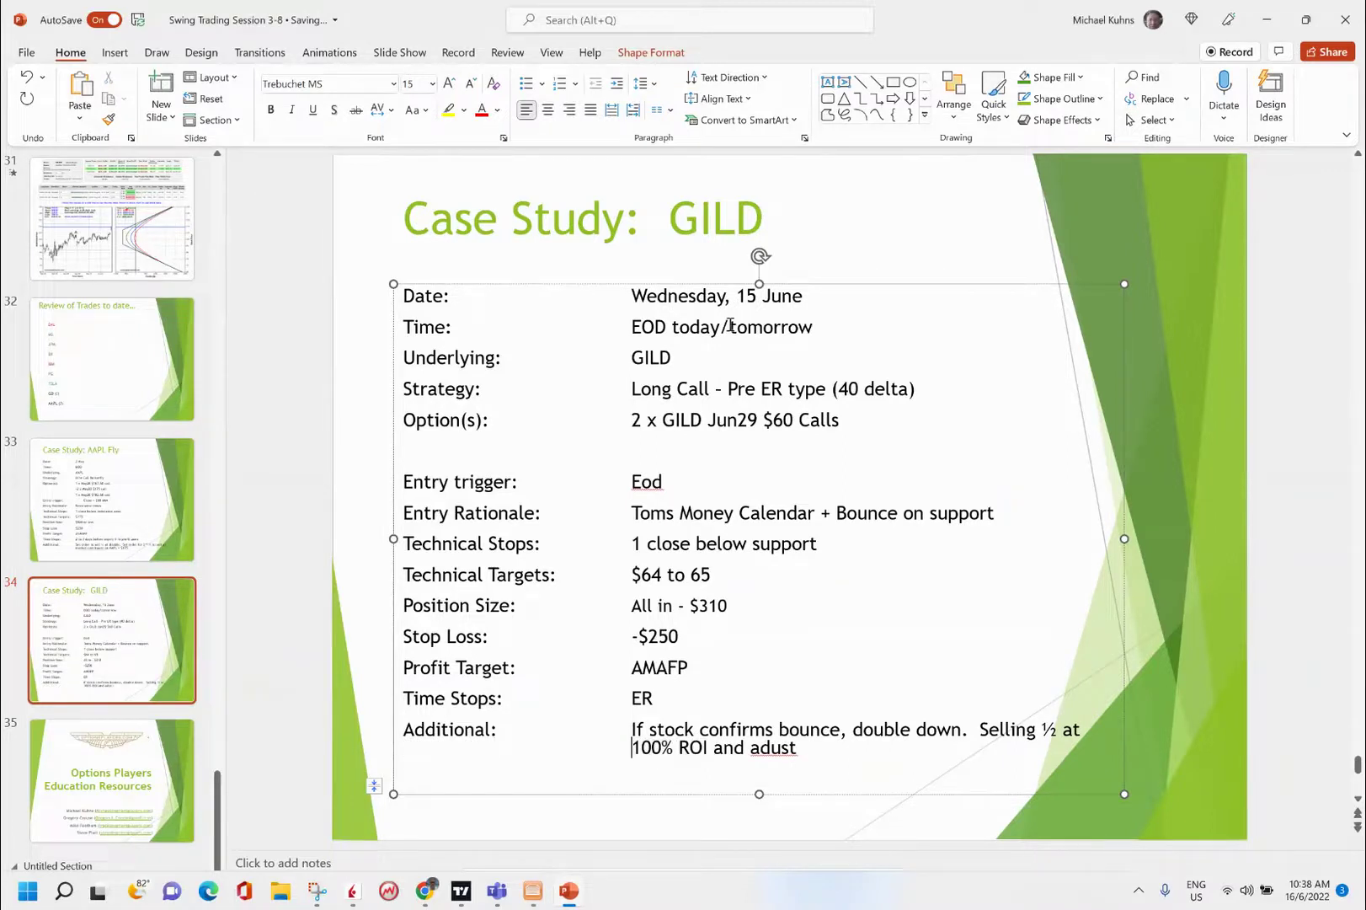
{"action": "left_click", "coordinate": [911, 265]}
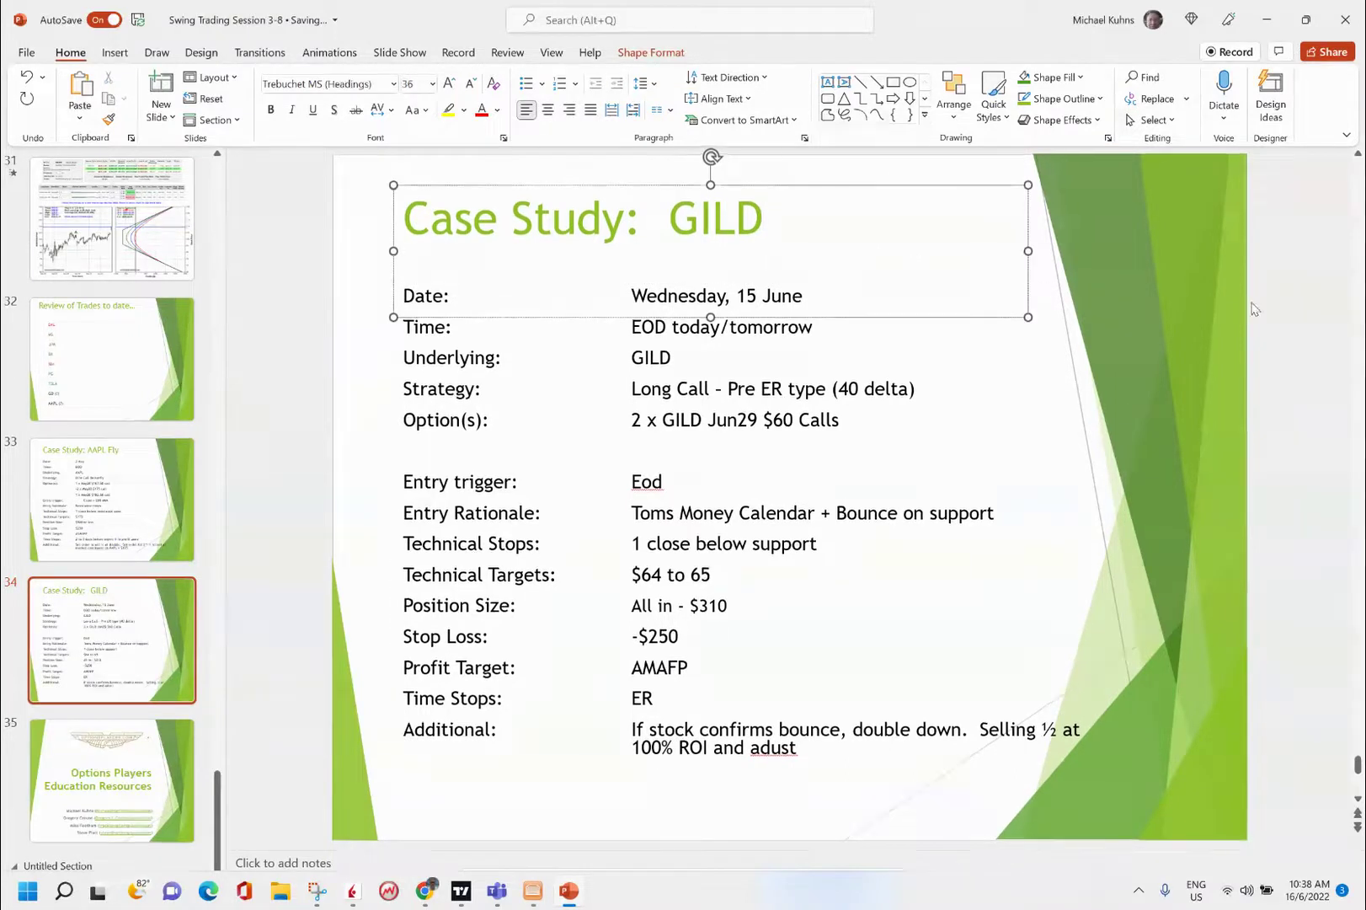
{"action": "left_click", "coordinate": [1206, 322]}
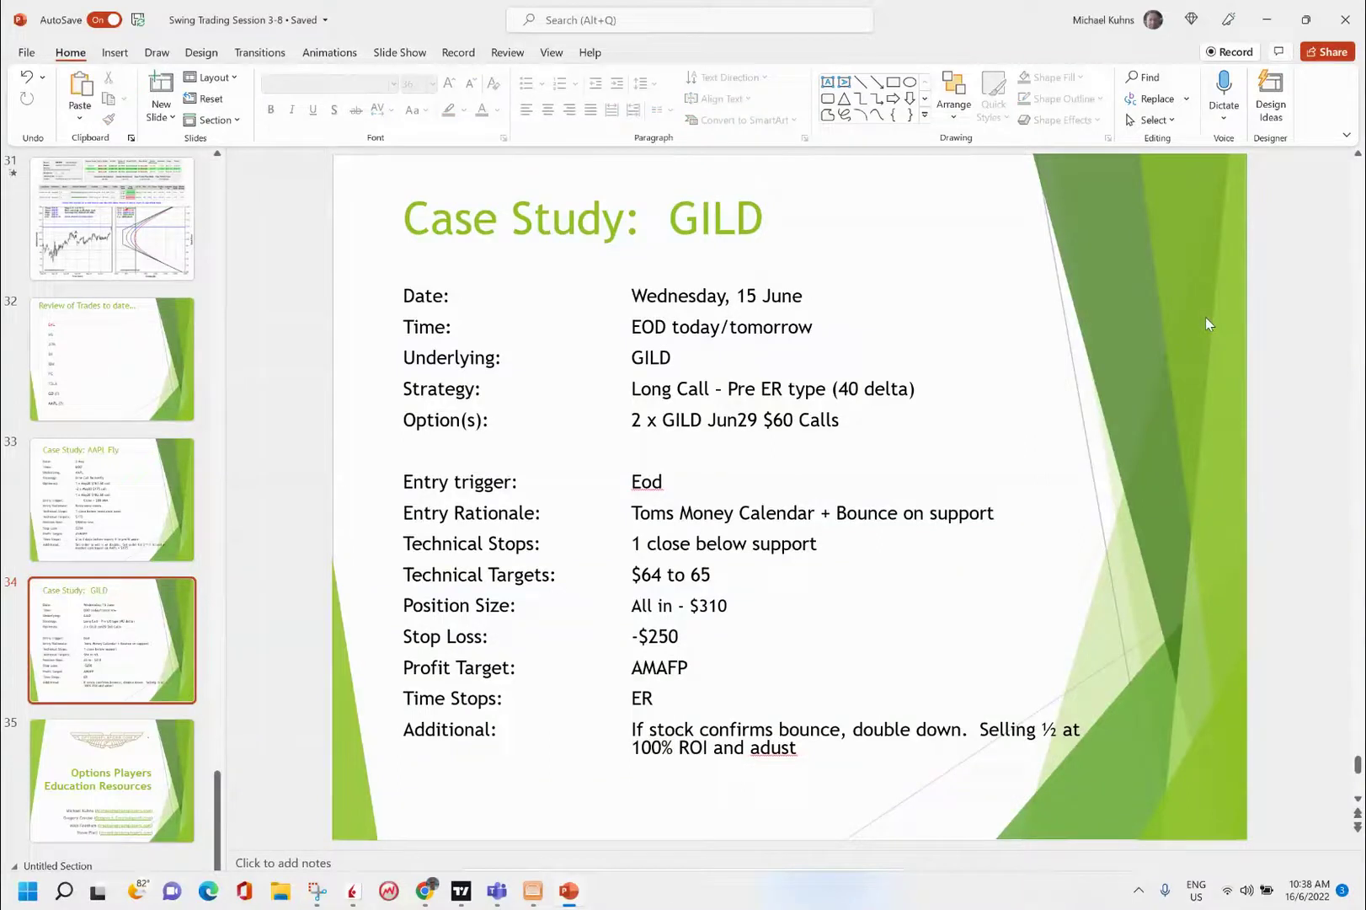